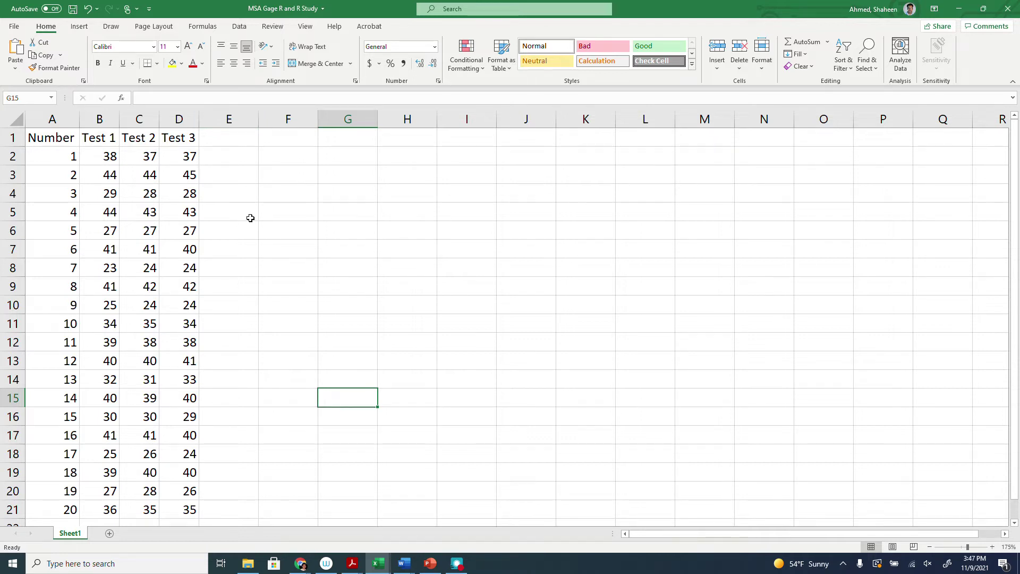
Switch to the Statistical Quality Equations document in Word and highlight the revised X-bar, R control chart limit formulas.
click(234, 134)
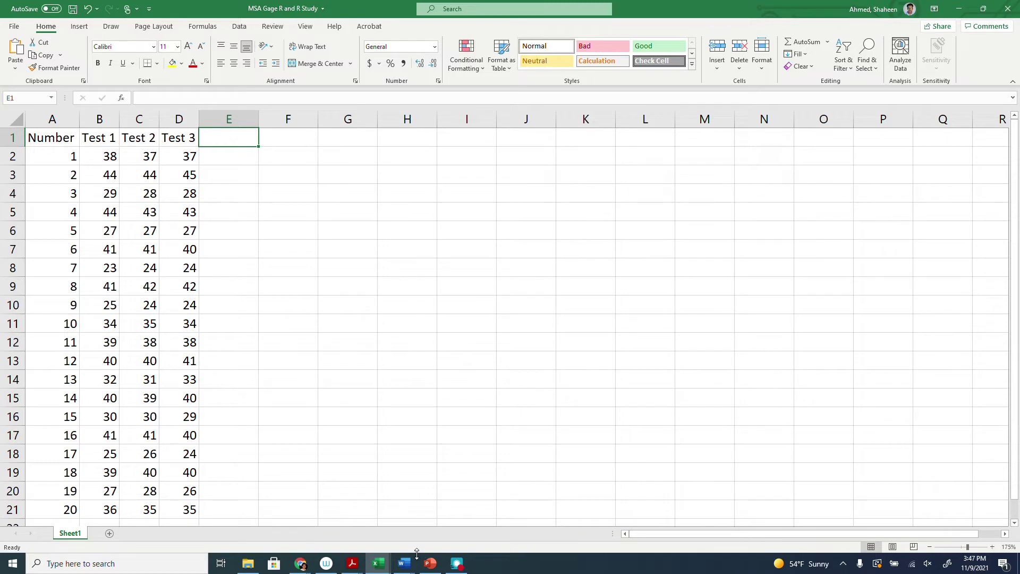
mouse_move(408, 563)
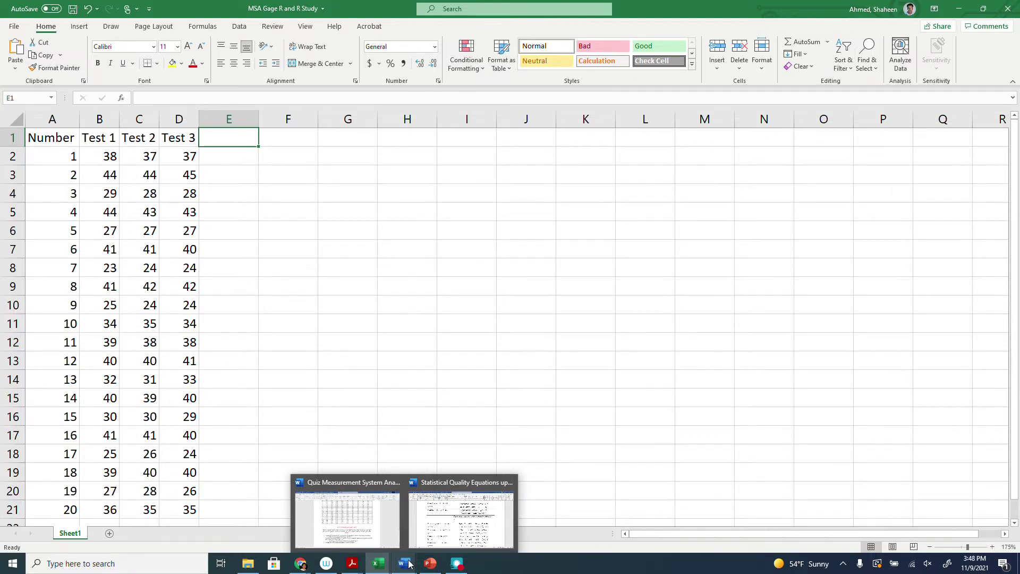
click(461, 518)
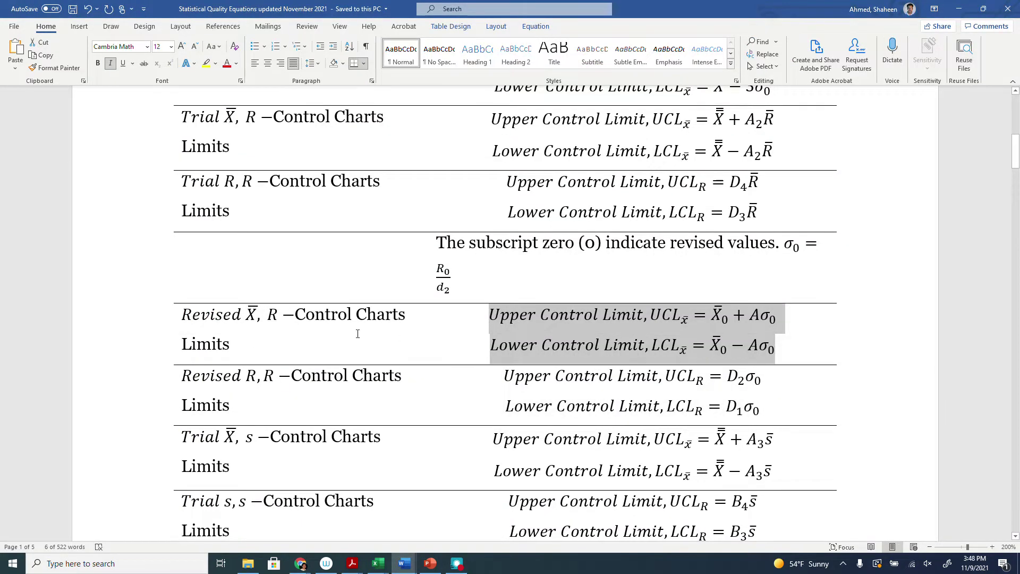
drag(328, 315, 583, 339)
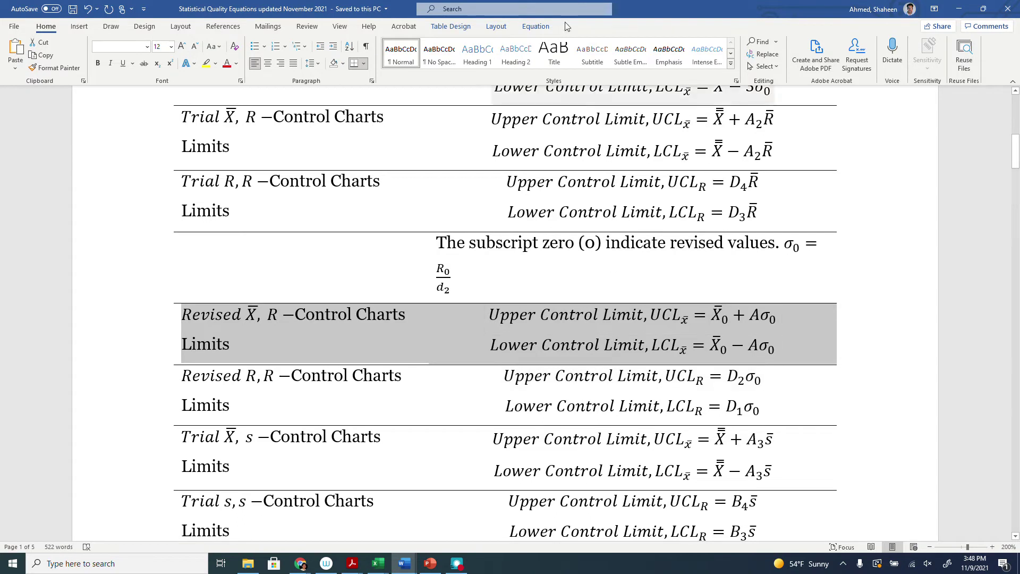
Switch to The Open Educator website in Chrome and view its Statistical Quality page.
click(301, 563)
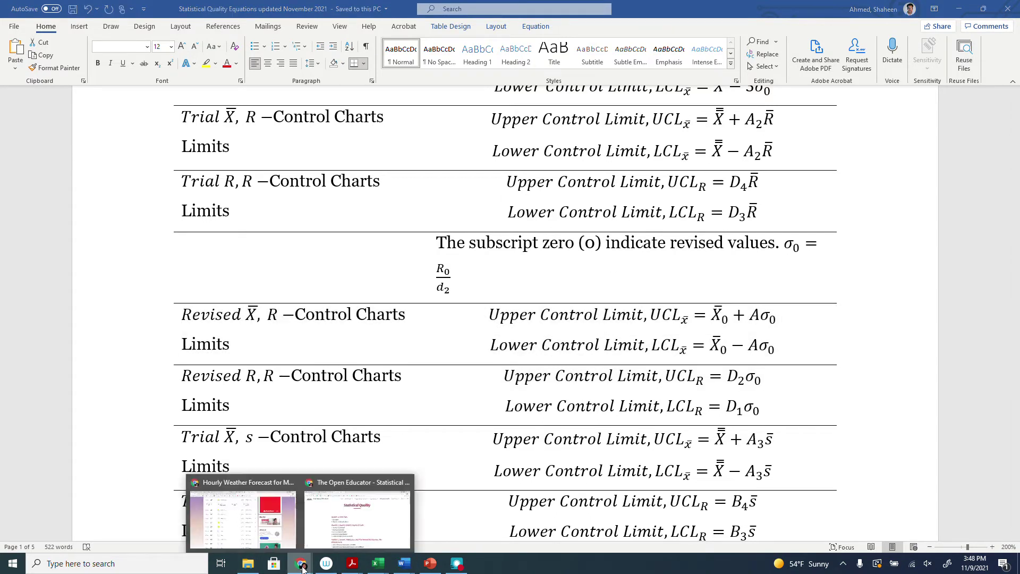
click(350, 531)
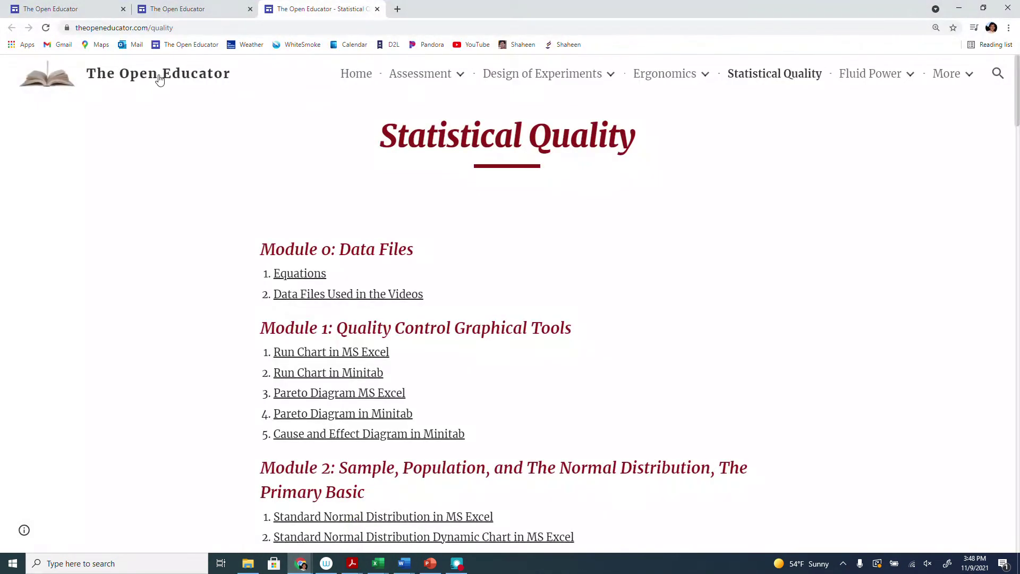
click(801, 133)
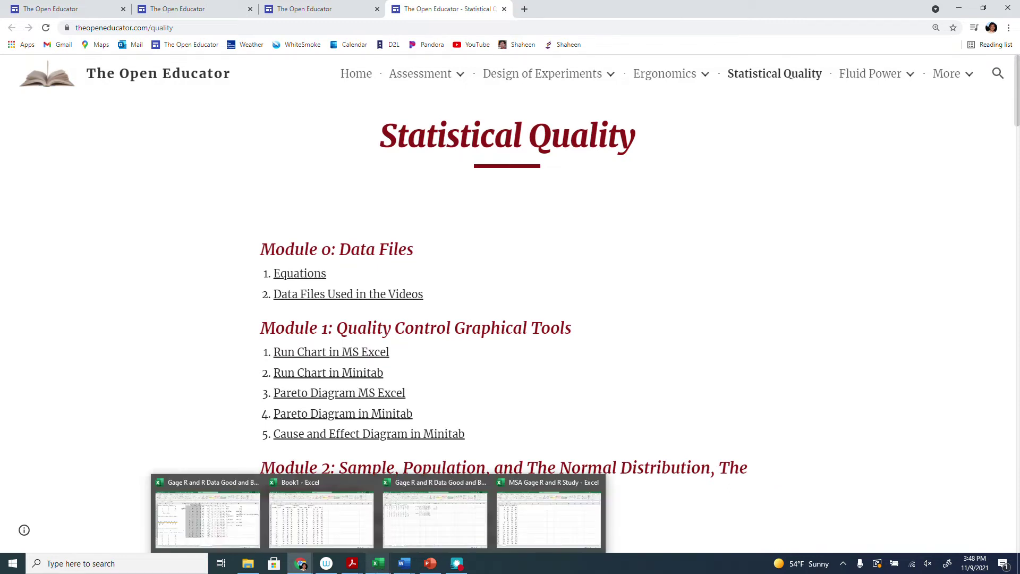
Switch to the MSA Gage R and R Study workbook in Excel, head column E "x_bar" and average B2:D2 in E2.
click(548, 518)
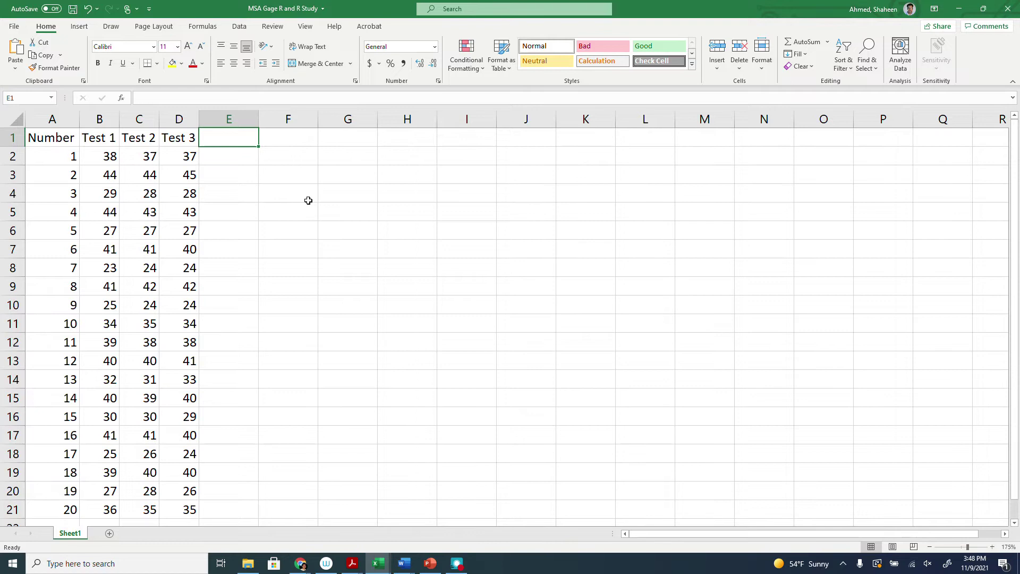
text(x)
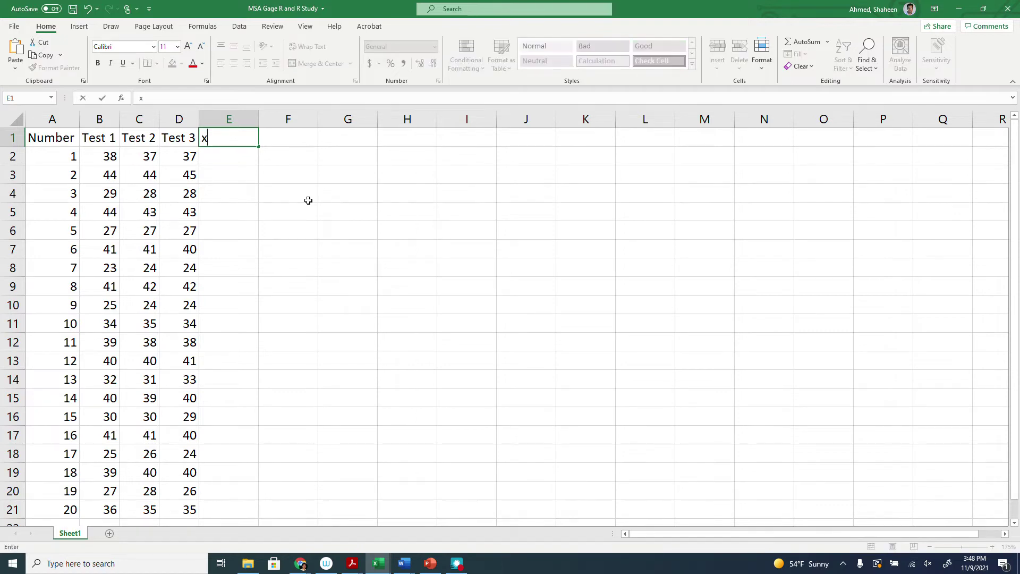
text(_bar)
key(Return)
text(=average)
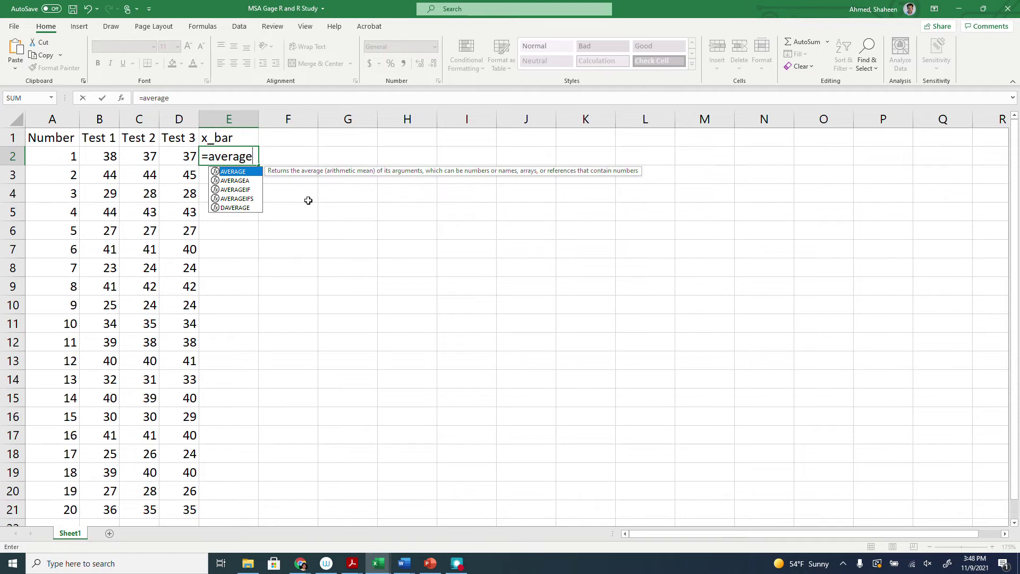
text(()
click(121, 154)
drag(122, 154, 184, 155)
text())
key(Return)
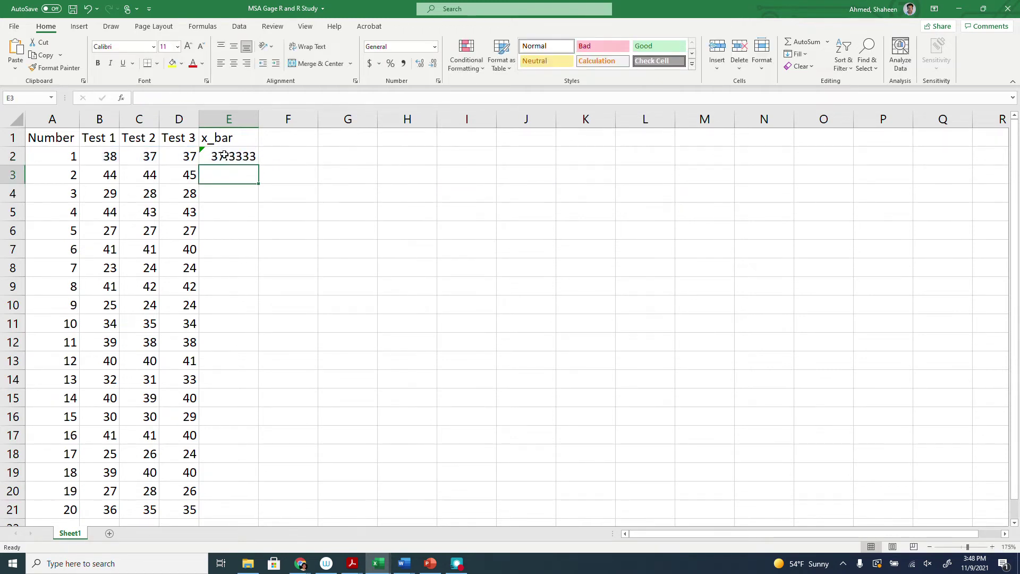
Head column F "x_bar_bar" and calculate the average of entire columns B through D in F2.
click(303, 140)
text(x_bar_x)
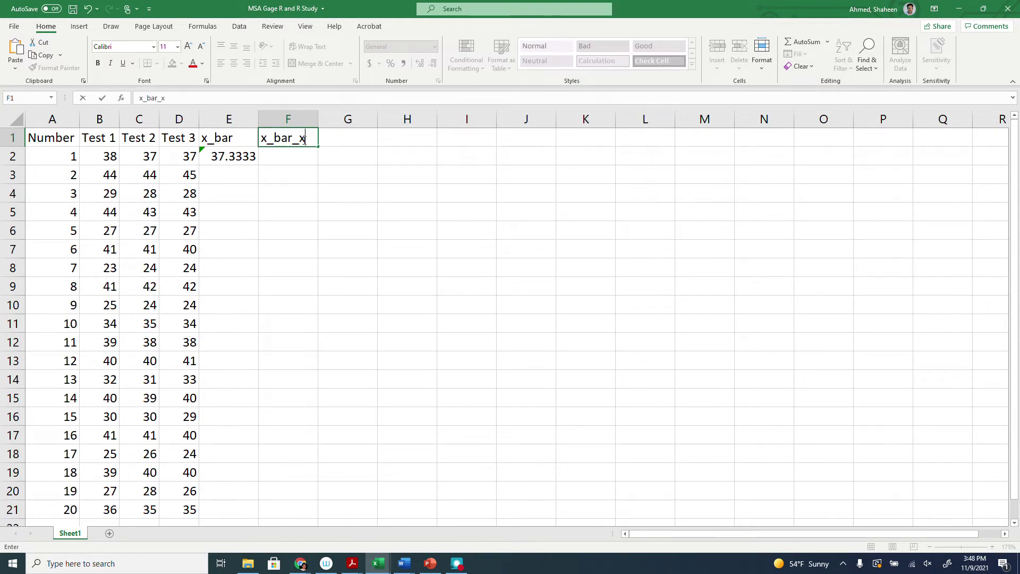
key(BackSpace)
text(bar)
key(Return)
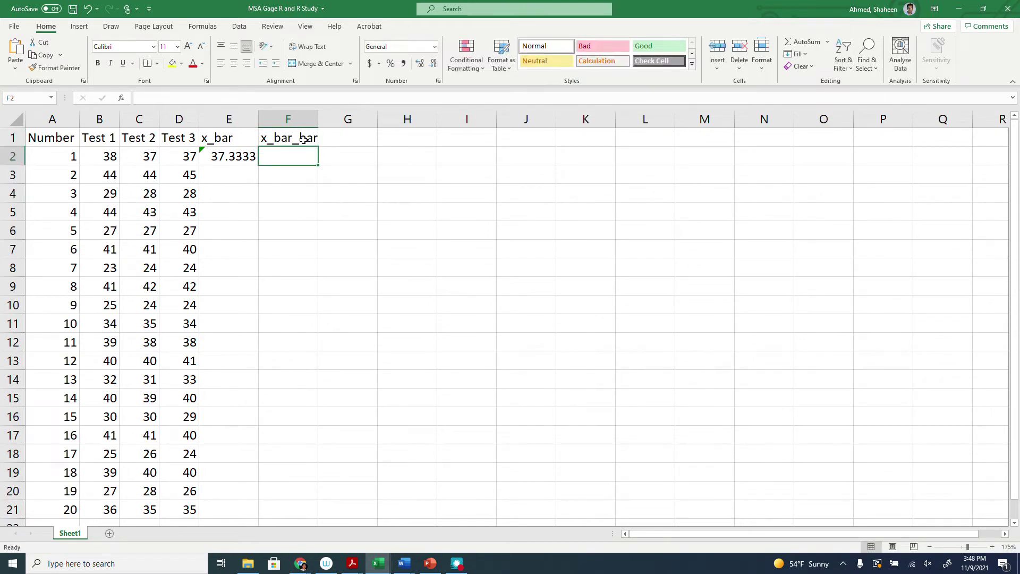
text(=)
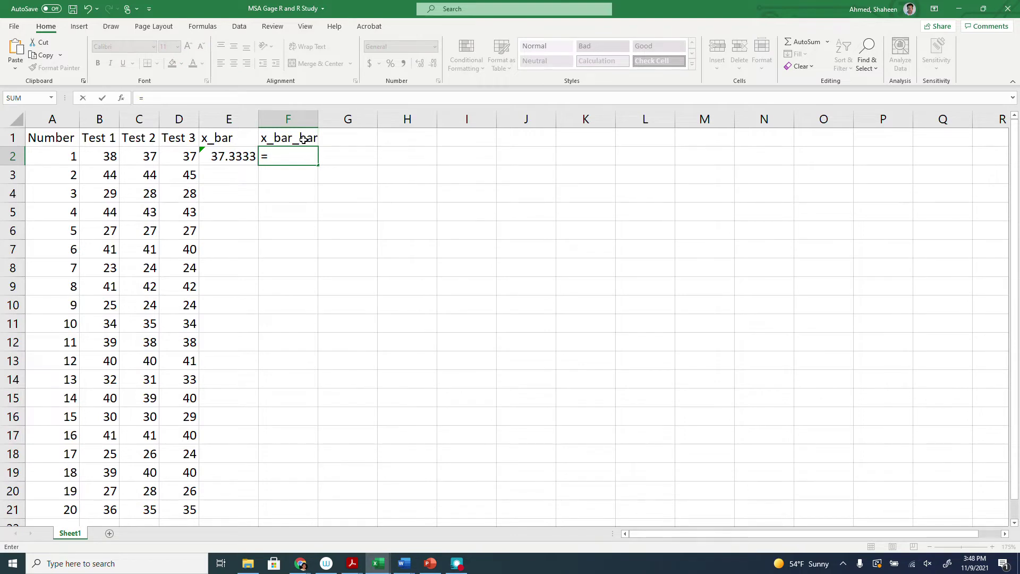
text(average()
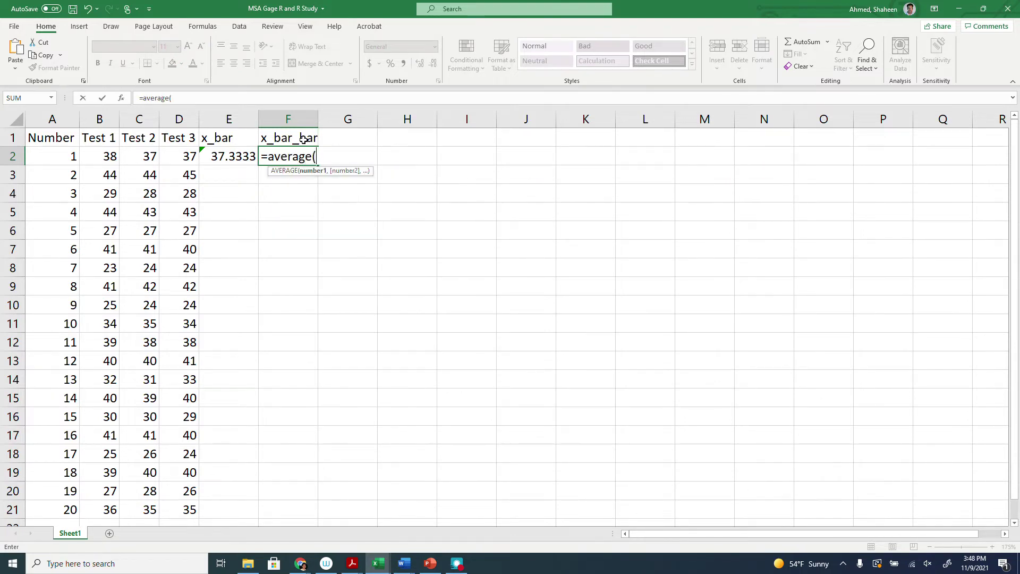
drag(99, 119, 163, 117)
key(Return)
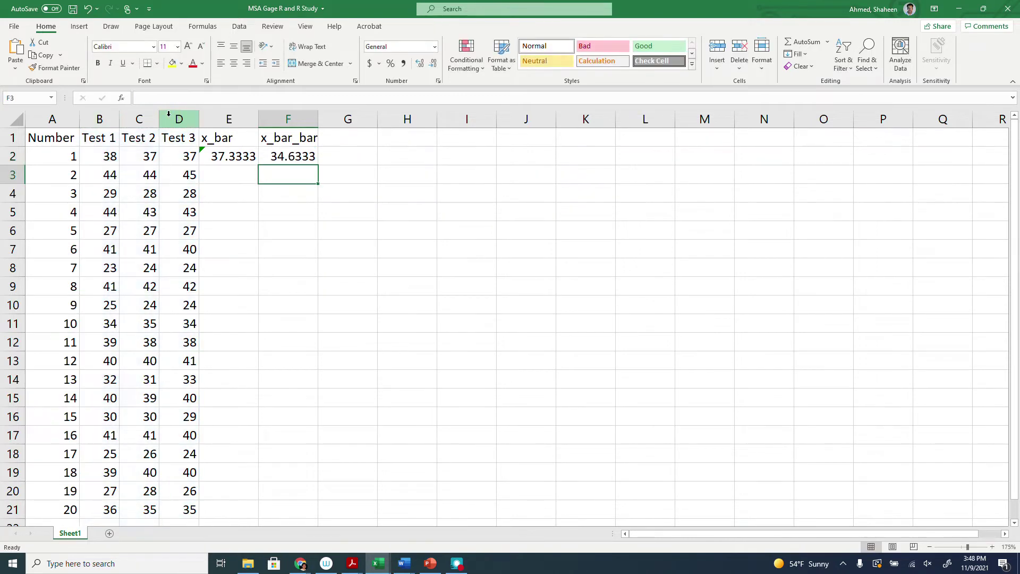
Enter the heading "Range" in G1.
click(348, 136)
text(Rage)
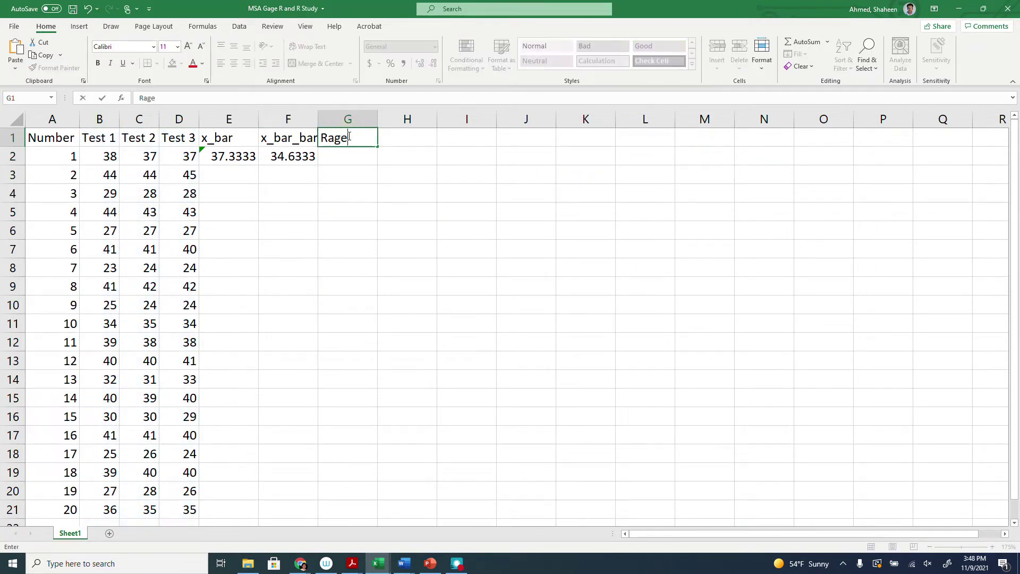
key(BackSpace)
key(BackSpace)
text(nge)
key(Return)
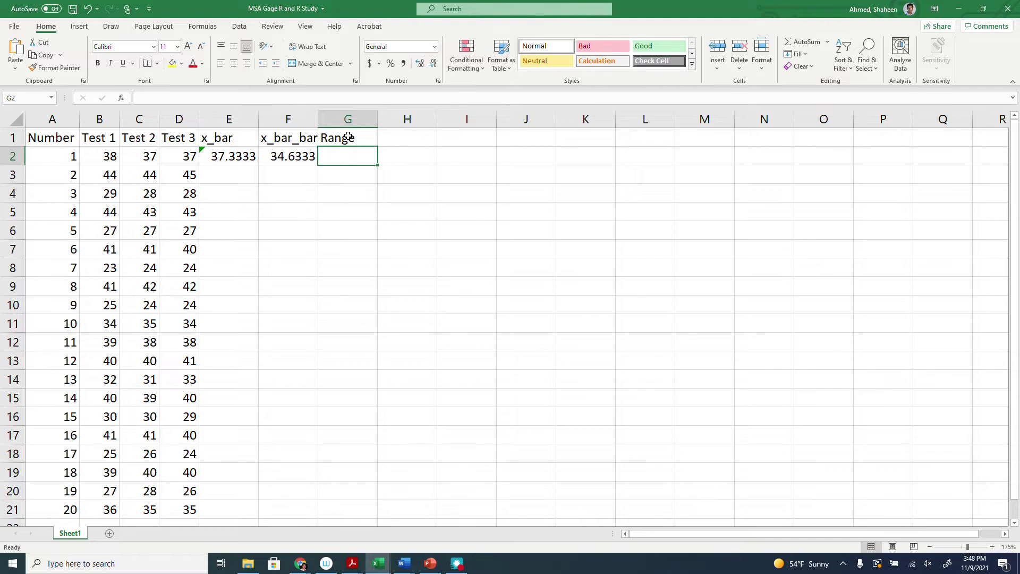
Calculate the first part's range in G2 with =max(B2:D2)-min(B2:D2).
text(=max)
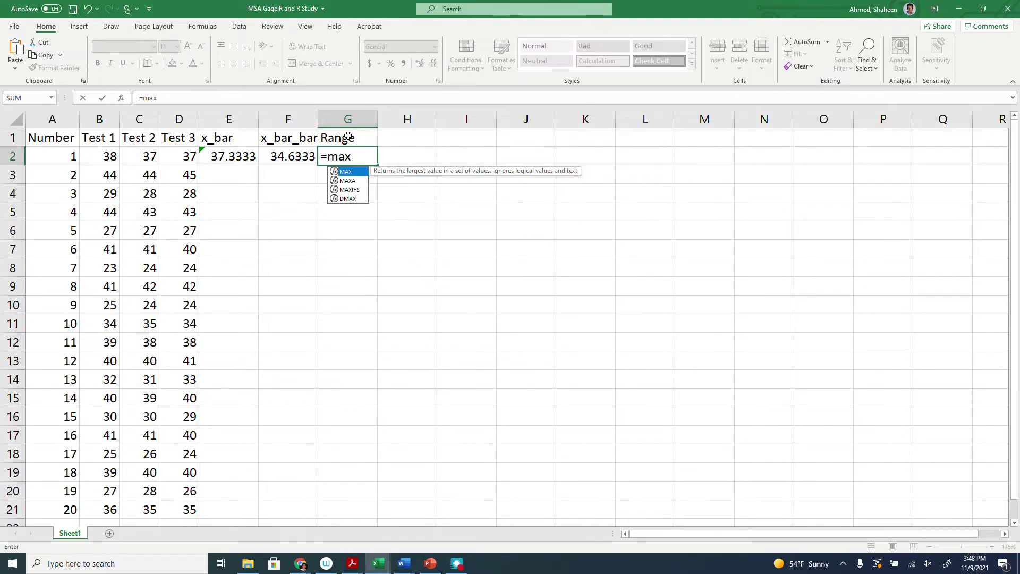
text(()
drag(109, 158, 175, 156)
text())
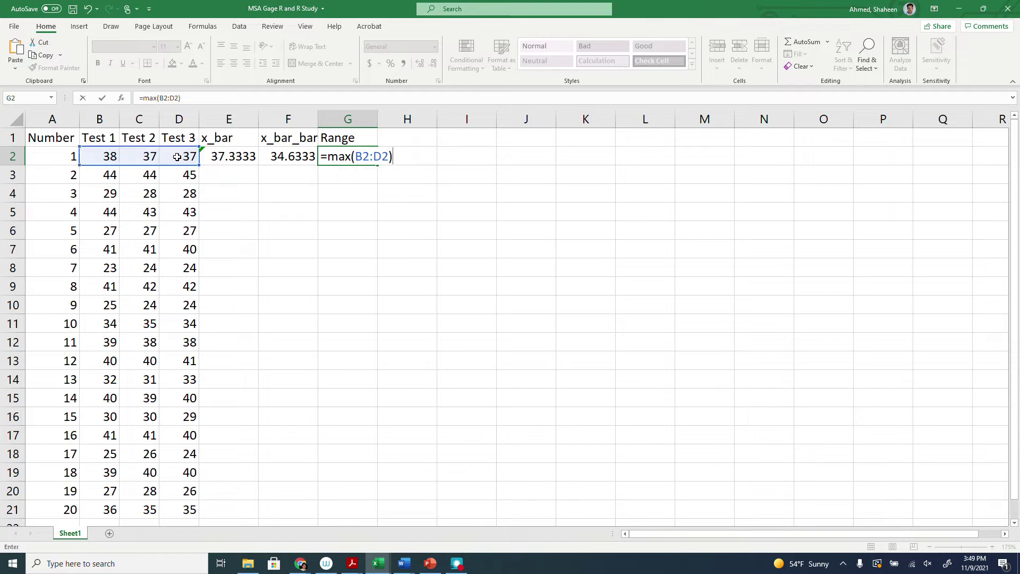
text(-min)
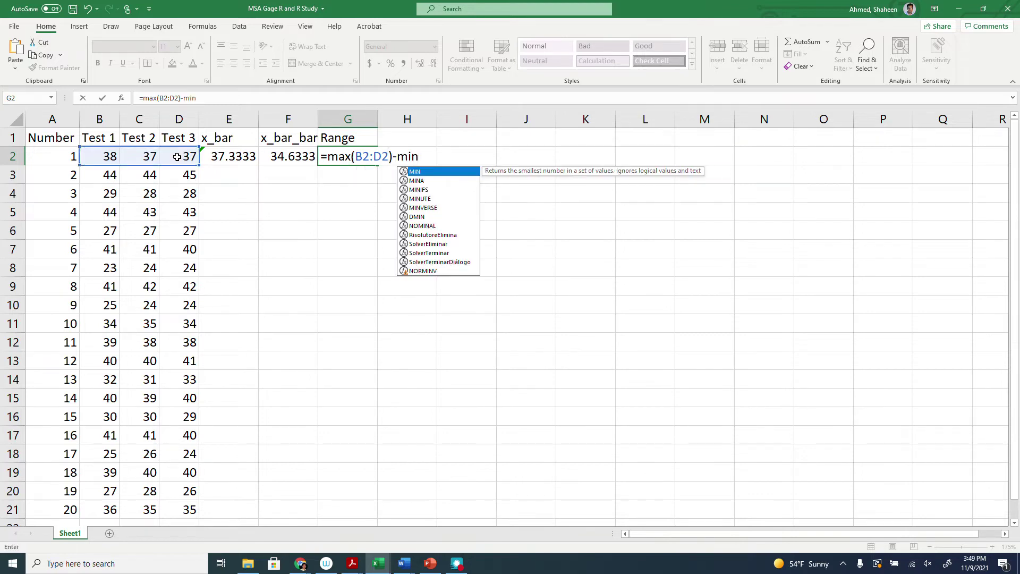
text(()
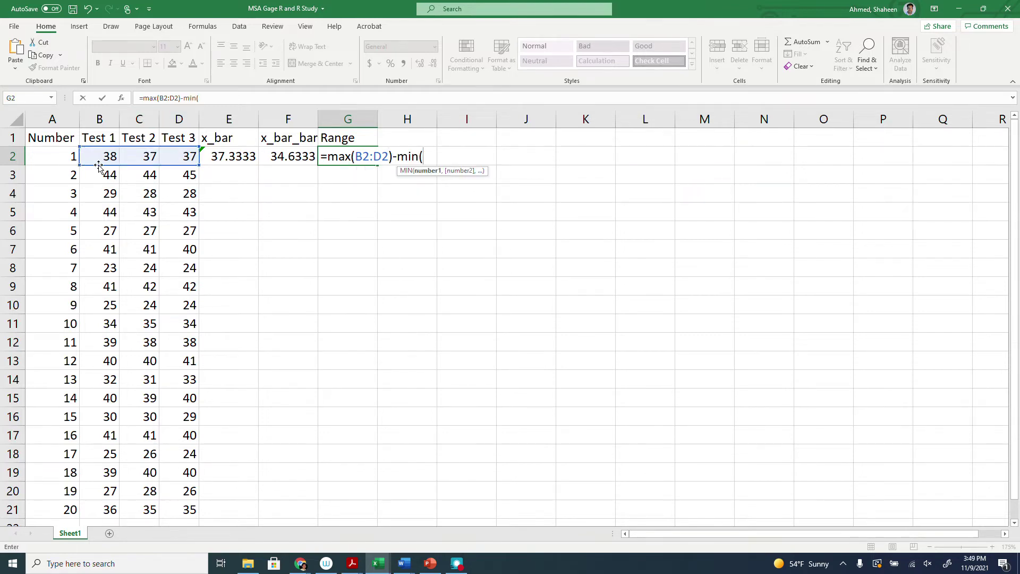
drag(103, 156, 172, 160)
key(Return)
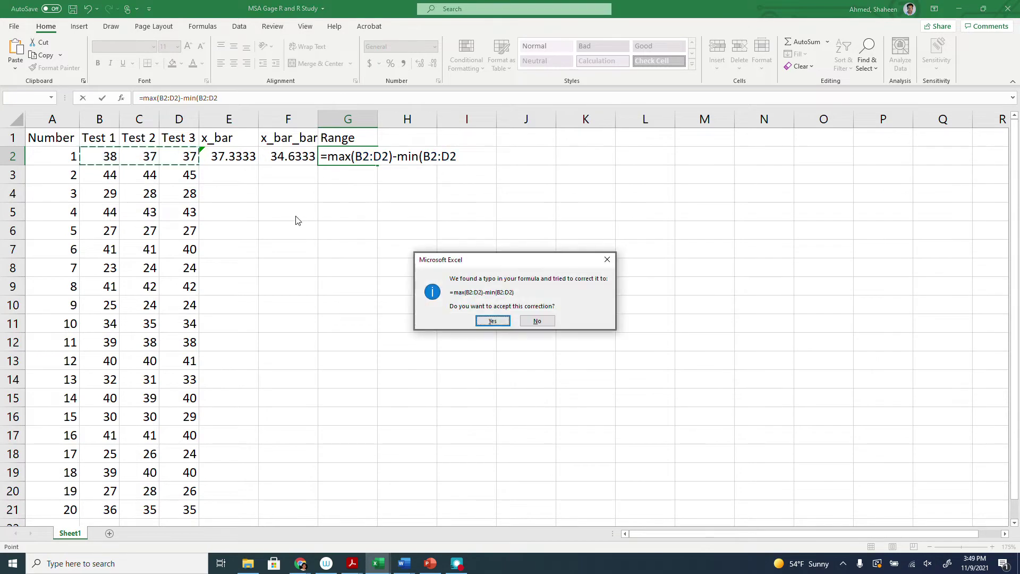
key(Return)
Head column H "R_bar" and calculate the average of the whole Range column G in H2.
click(399, 137)
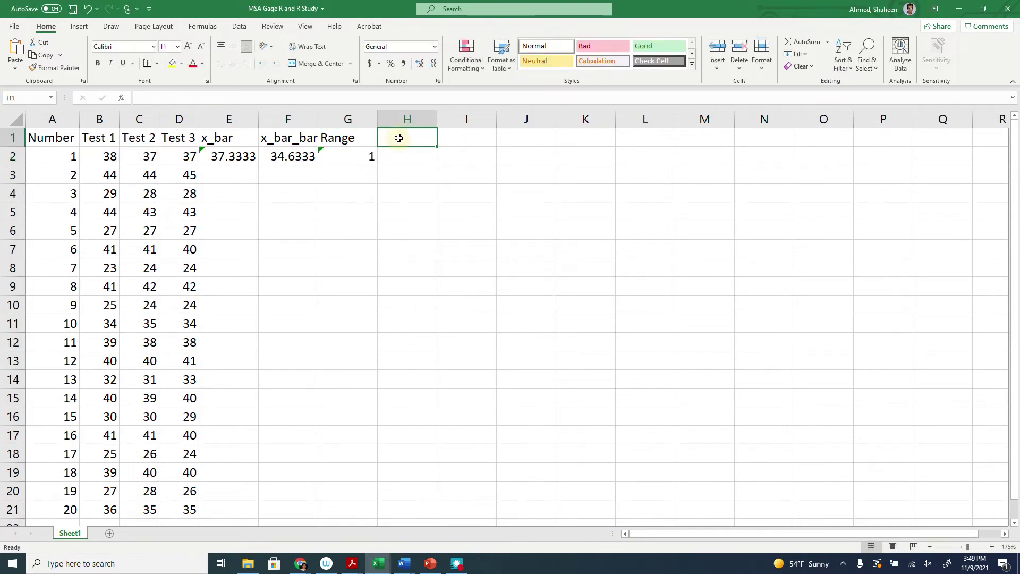
text(R_bar)
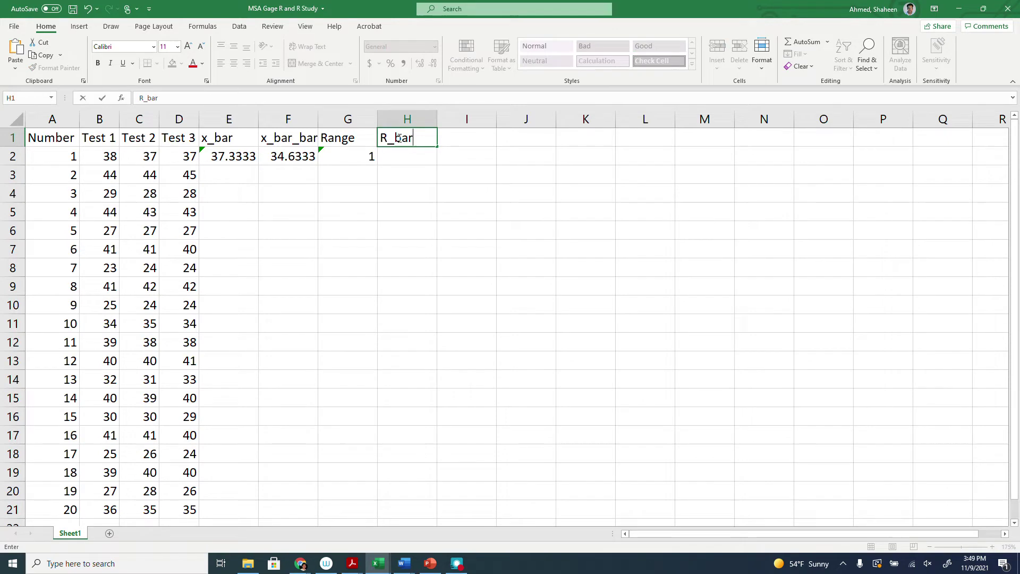
key(Return)
text(=av)
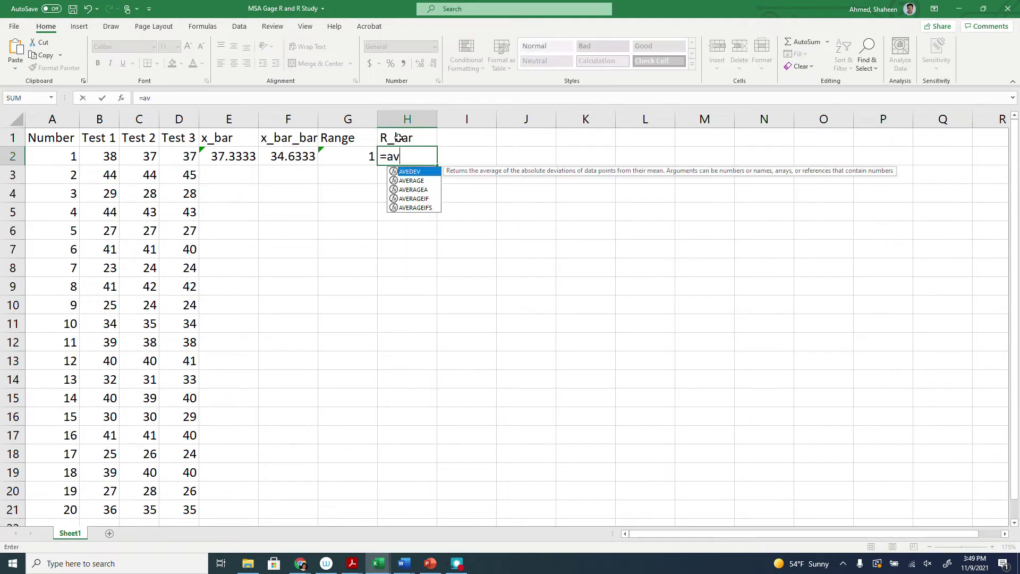
text(erage()
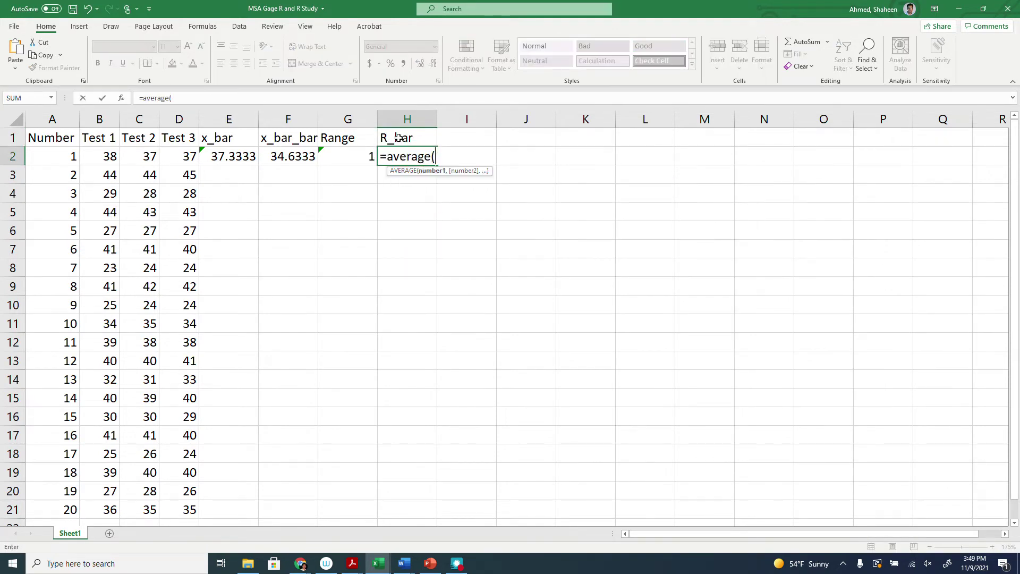
click(374, 119)
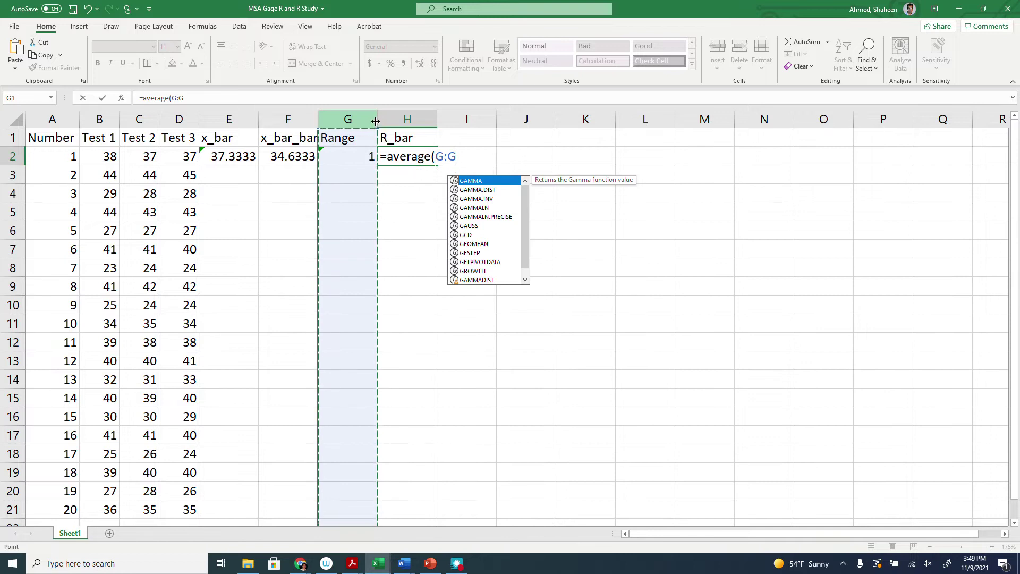
key(Return)
Enter the headings UCL, LCL, USL and LSL in cells I1 through L1.
click(481, 144)
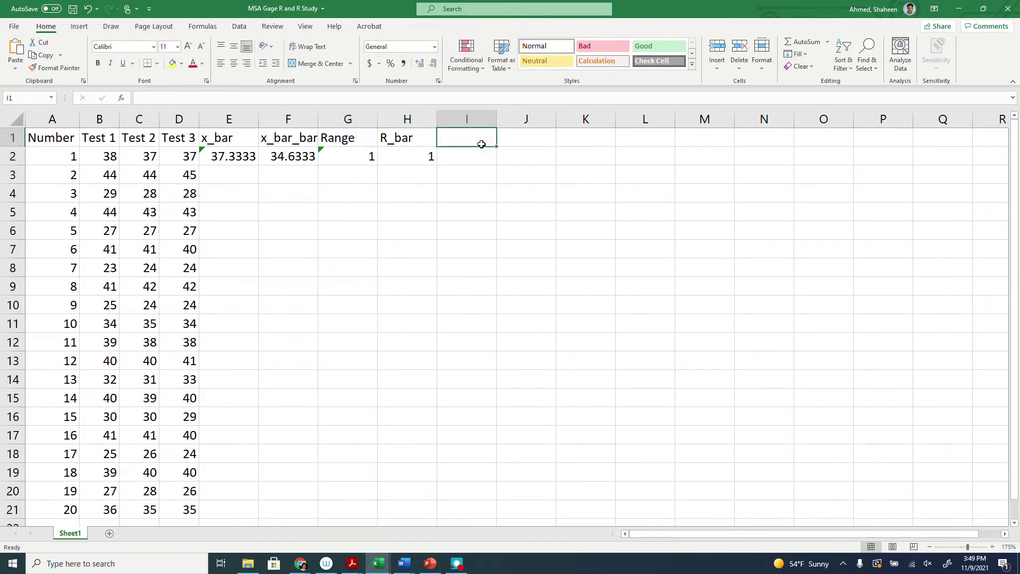
text(u)
key(BackSpace)
text(UCL)
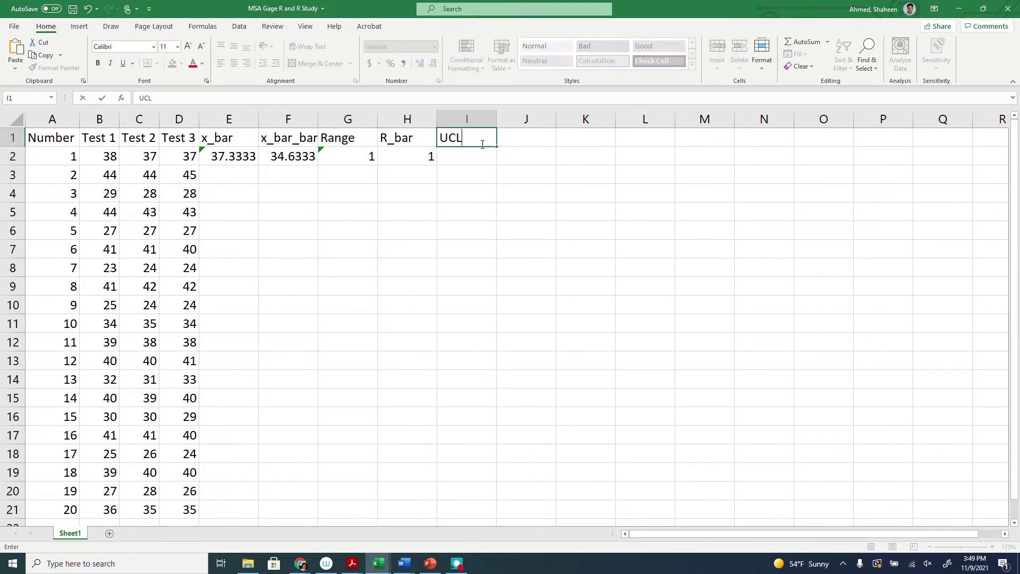
key(Tab)
text(LCL)
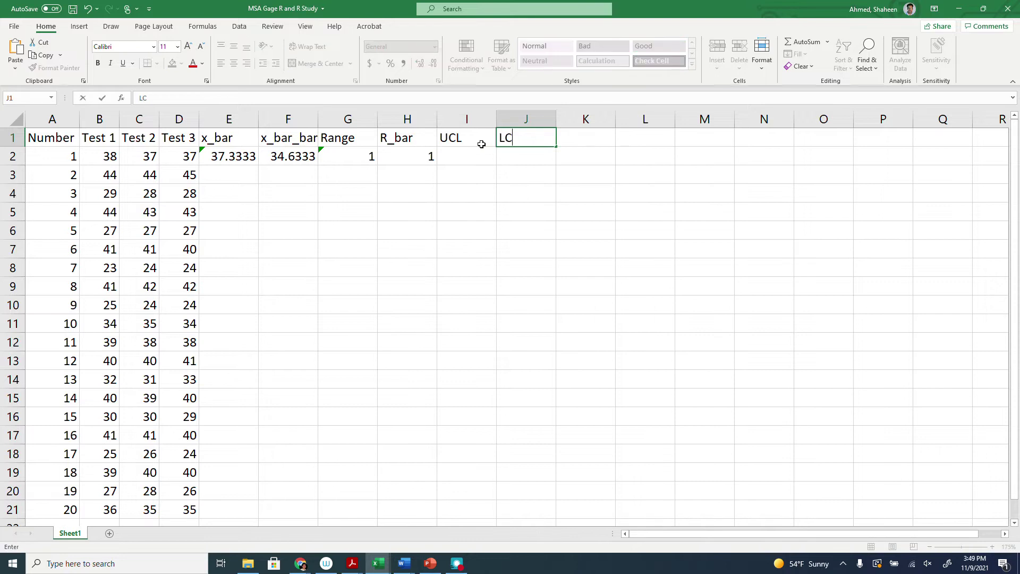
key(Tab)
text(USL)
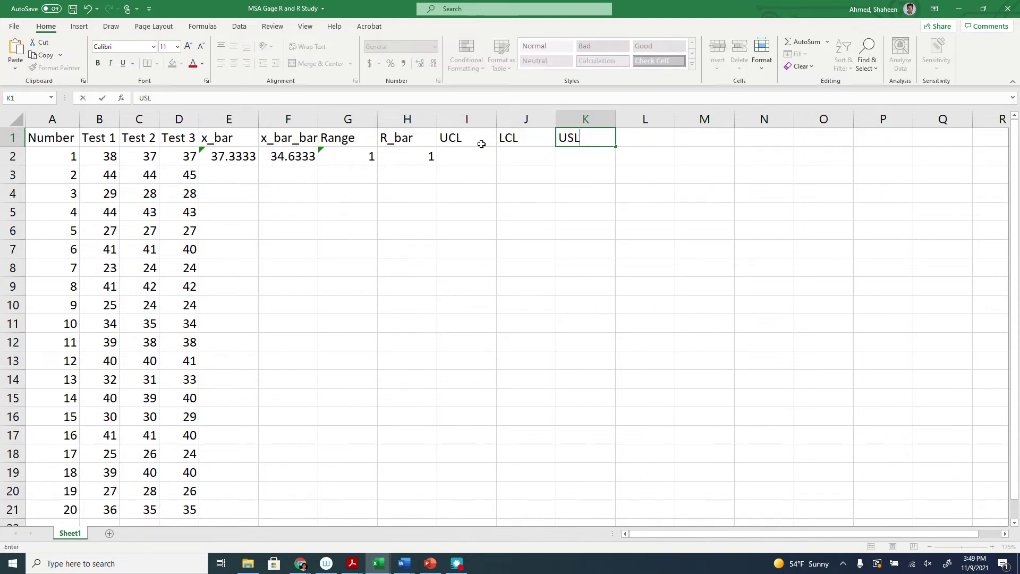
key(Tab)
text(LSL)
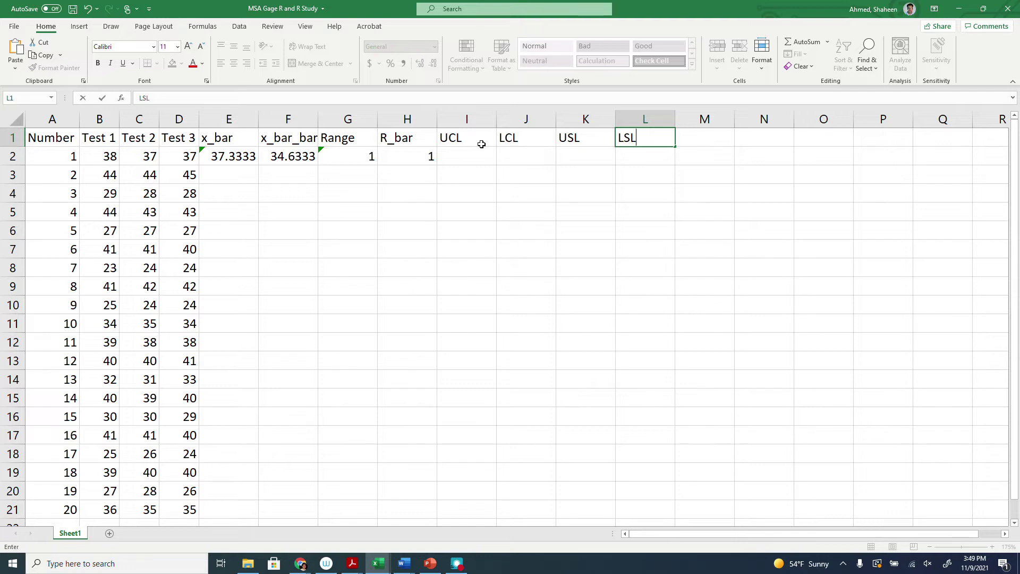
click(482, 154)
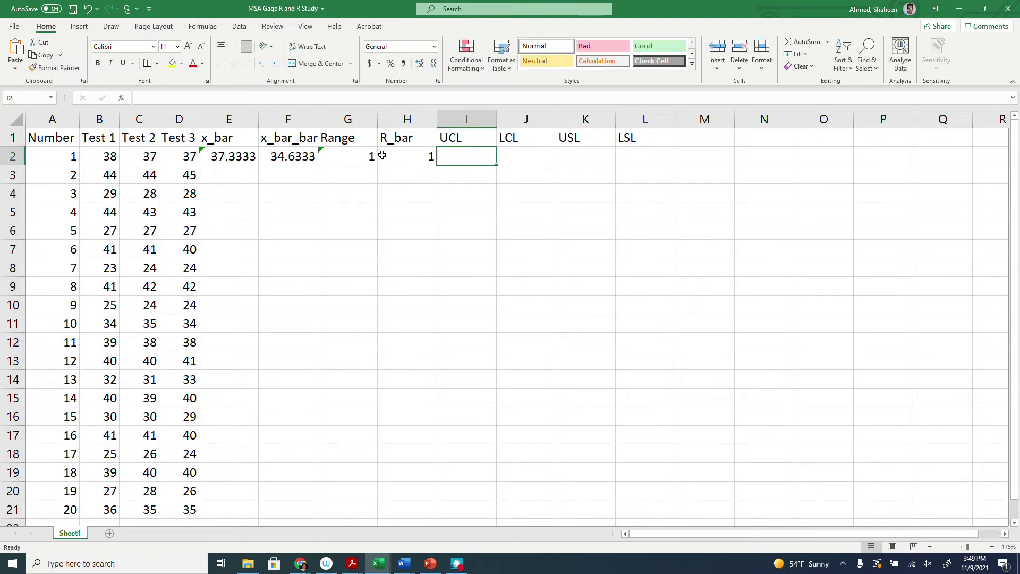
Fill the E2:H2 formulas down to row 21 and auto-fit the widths of all table columns.
drag(228, 154, 423, 157)
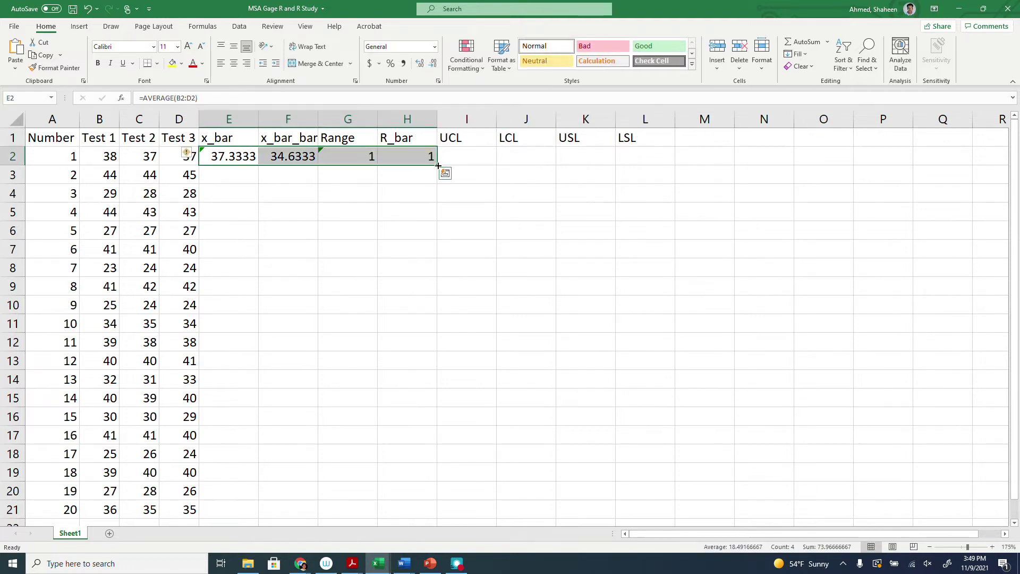
double_click(437, 165)
click(635, 134)
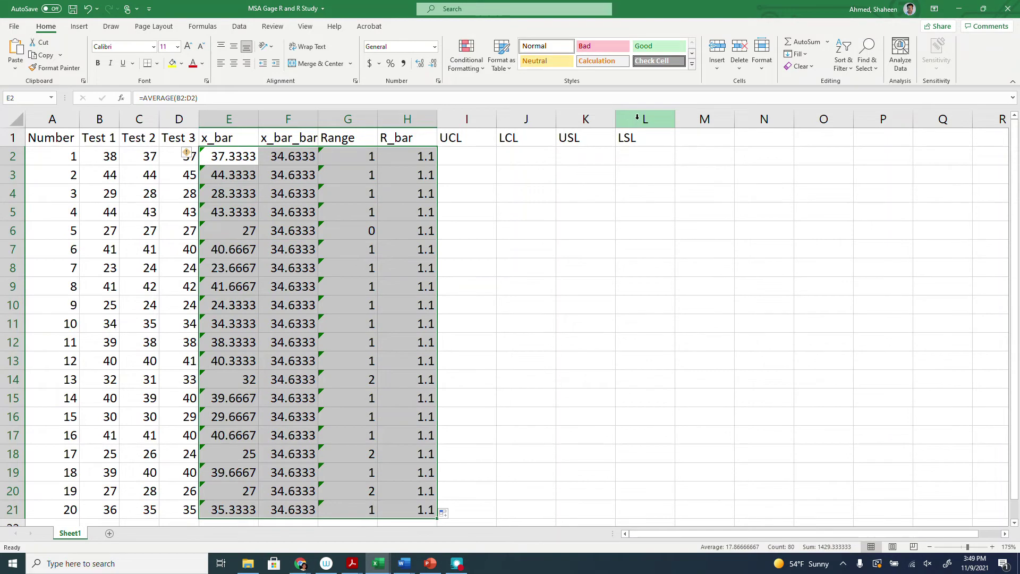
key(ctrl+a)
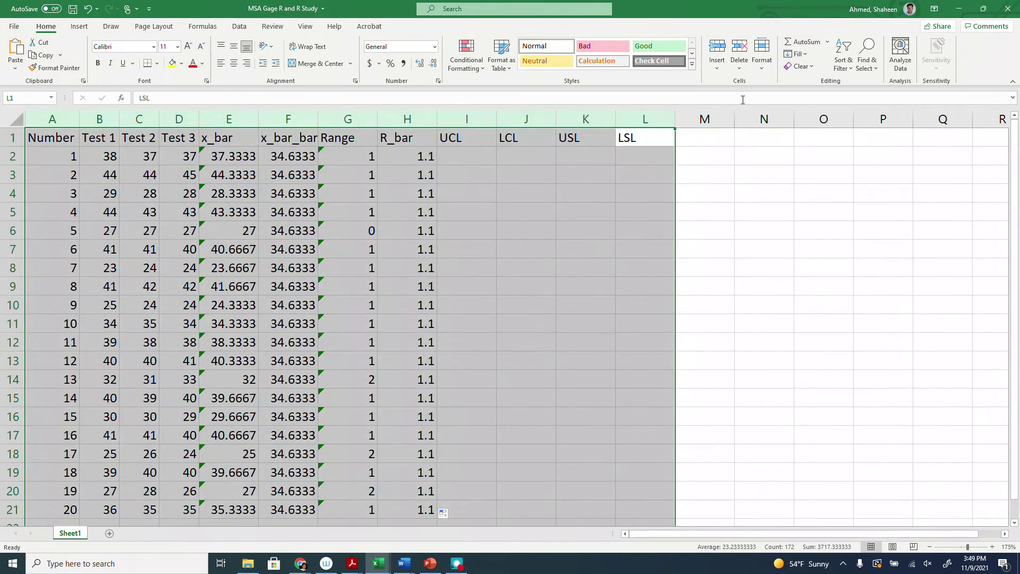
double_click(675, 119)
click(462, 155)
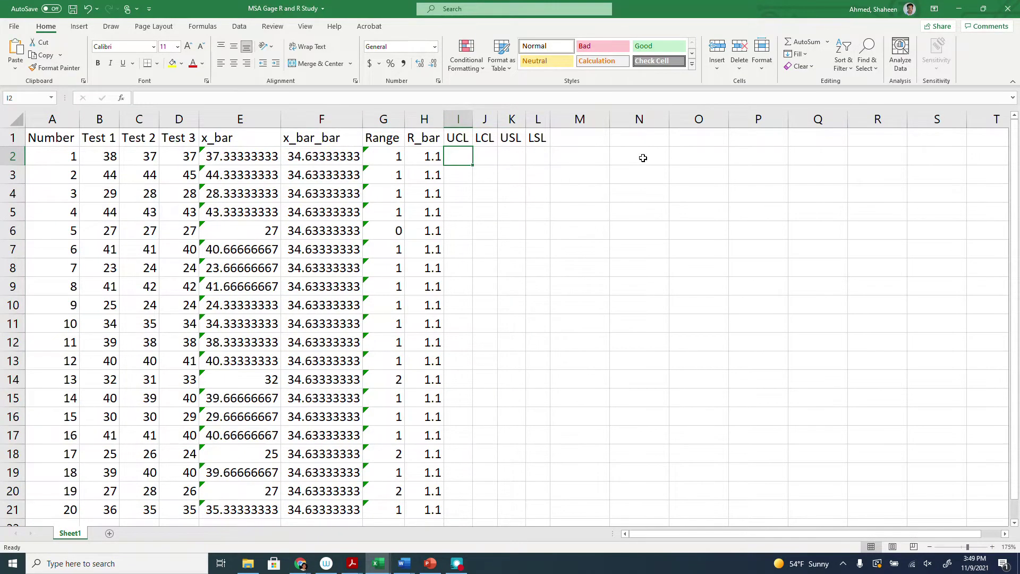
Enter the constant's label "A" in cell N2.
click(643, 157)
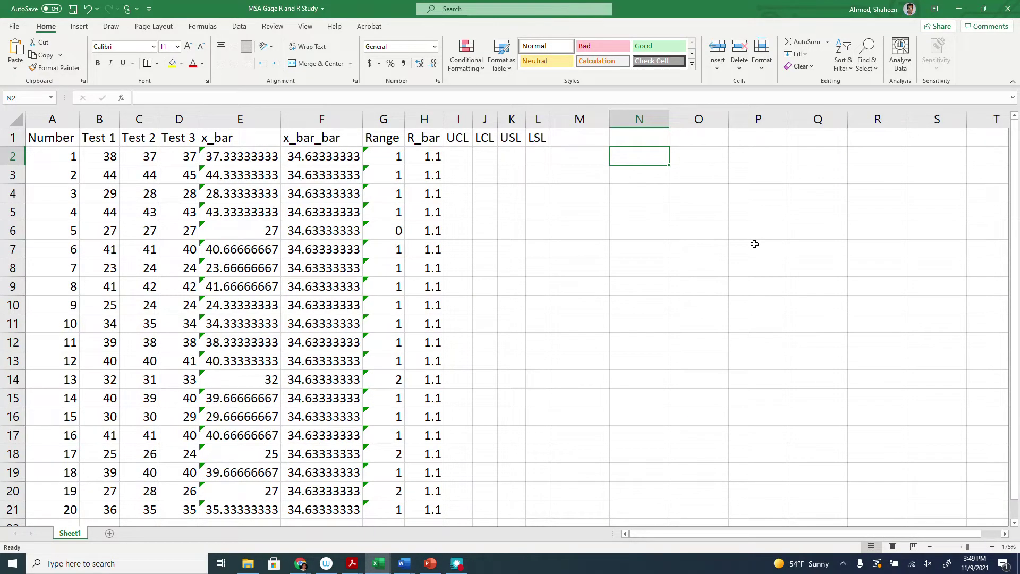
text(A=)
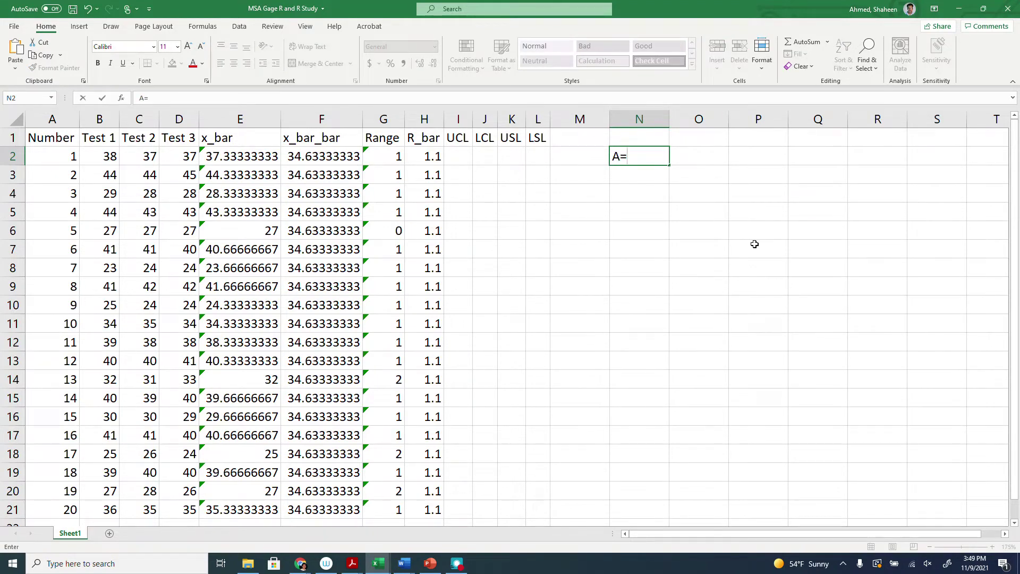
key(BackSpace)
key(Tab)
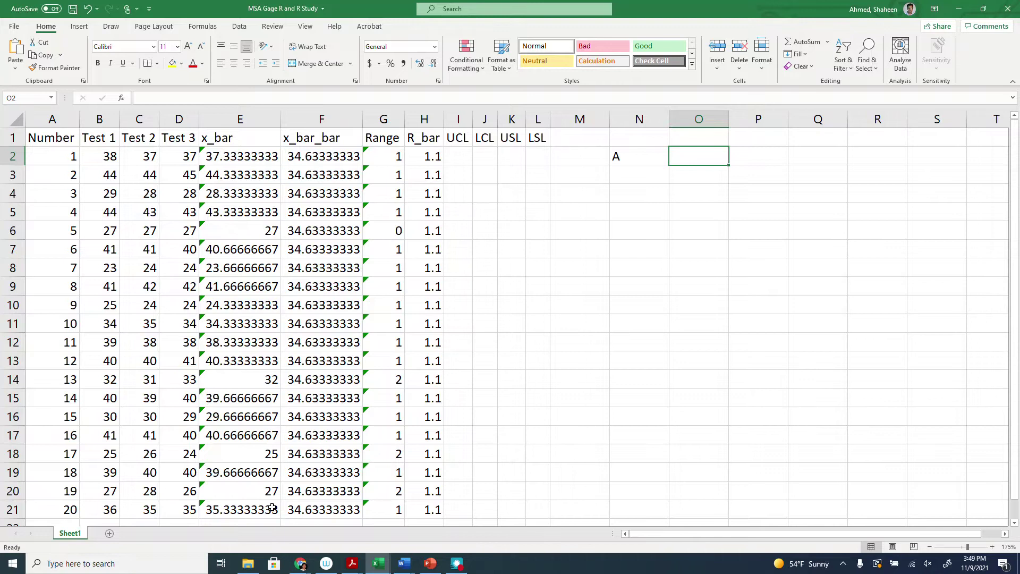
Look up factor A for samples of 3 in the Control Chart Constant Factor Table PDF and enter 1.732 in O2.
click(108, 565)
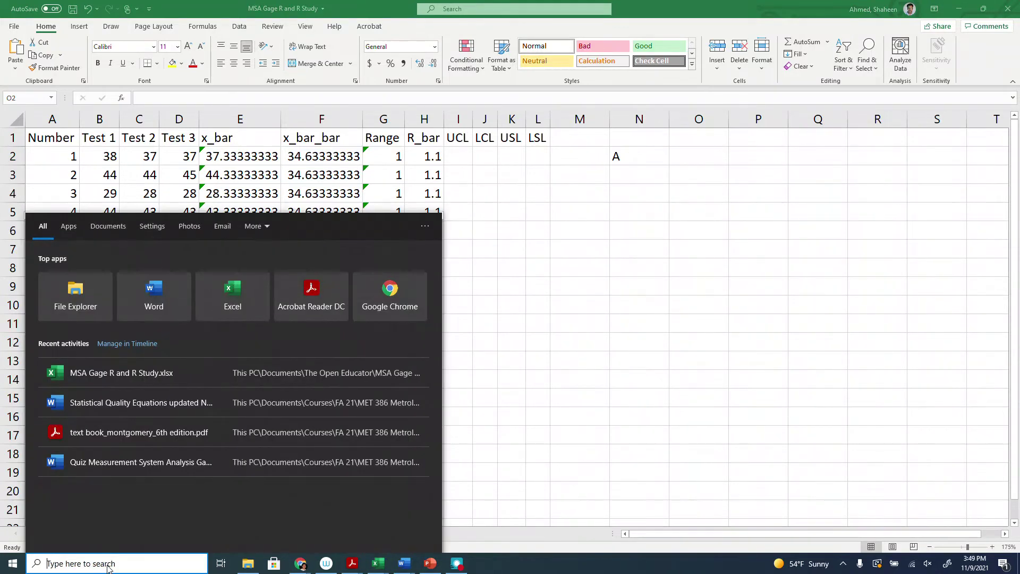
text(CONS)
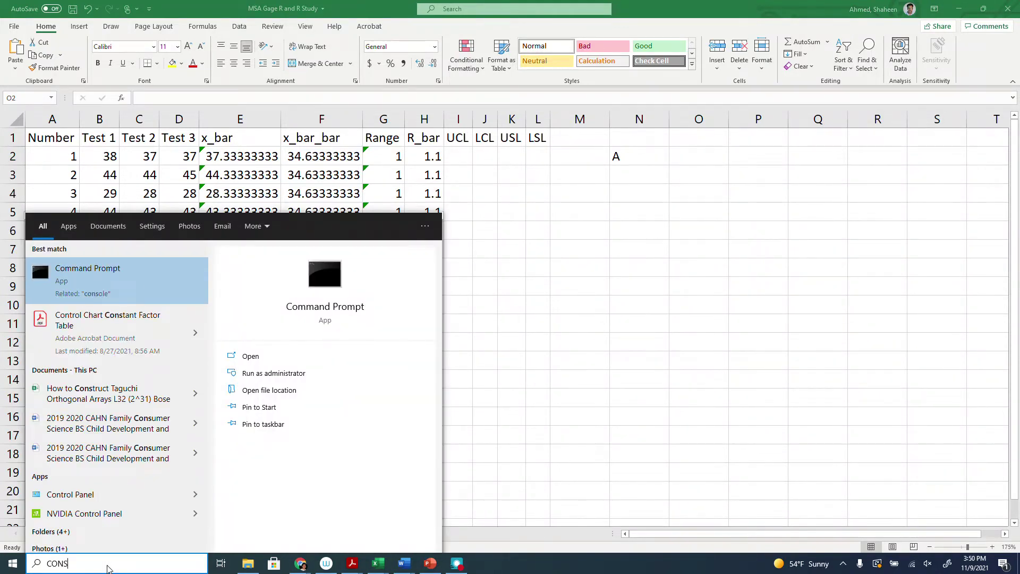
click(108, 327)
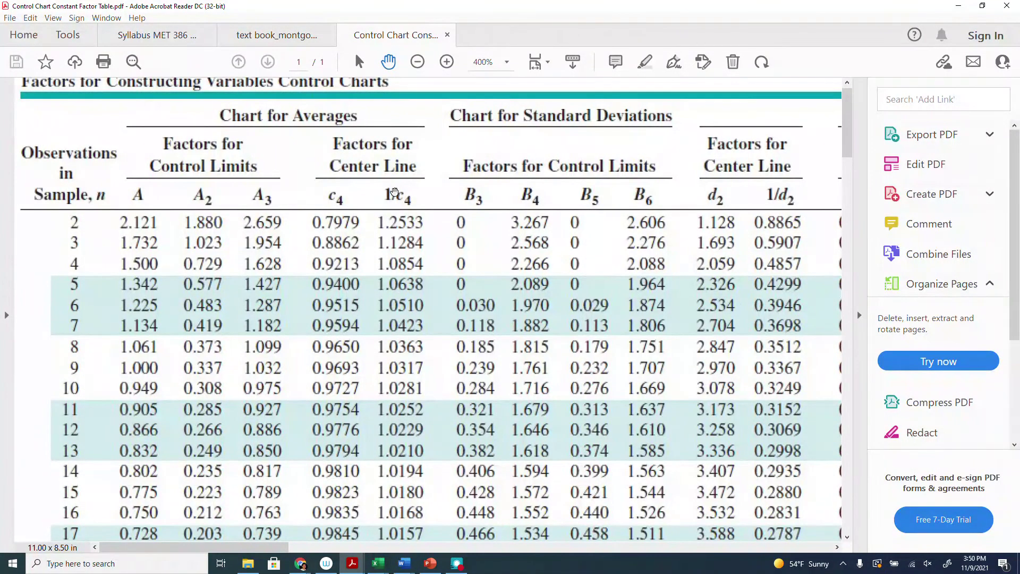
key(alt+Tab)
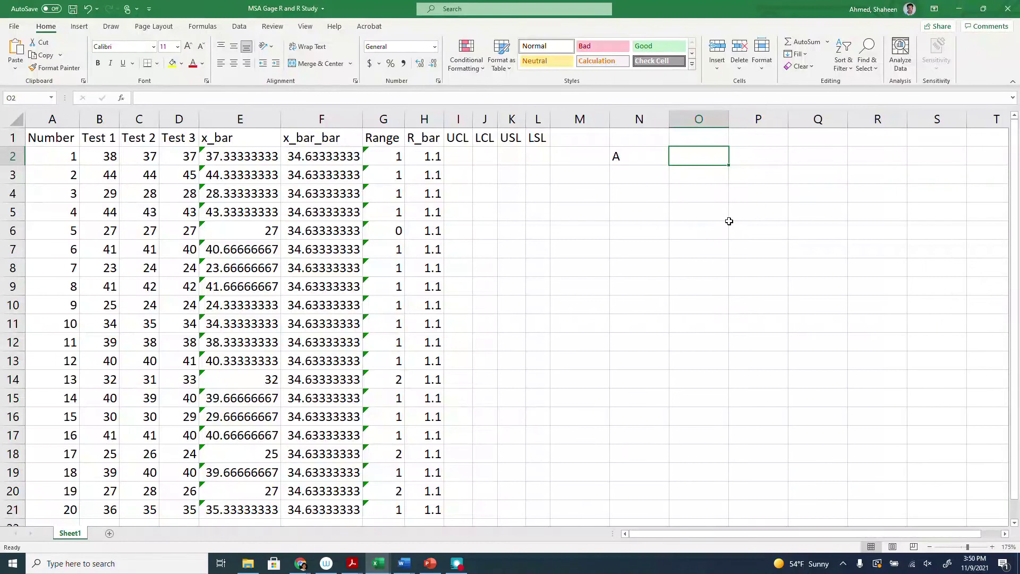
text(1.732)
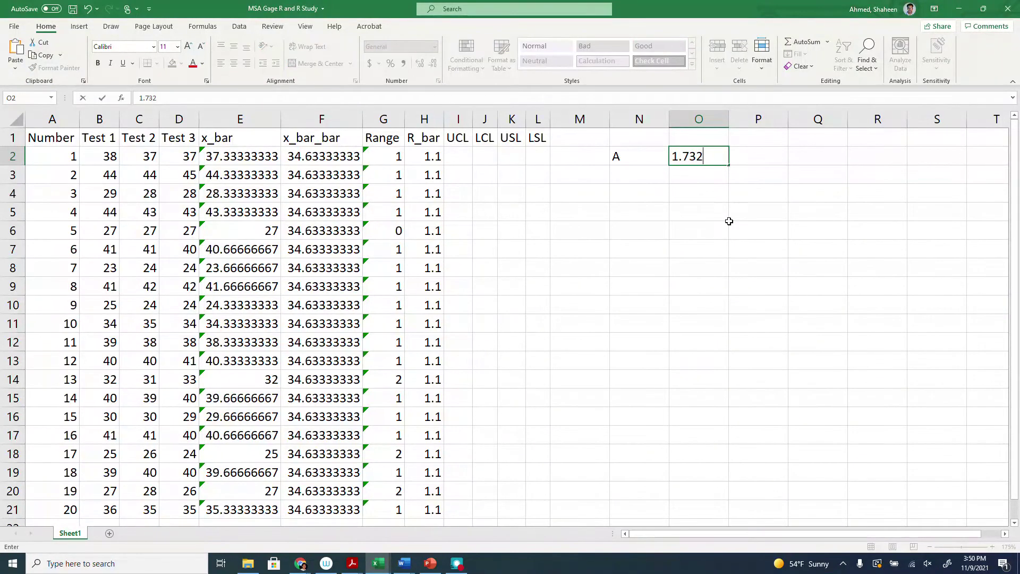
key(Return)
Label N3 "d2" and enter its factor for samples of 3, 1.693, in O3 from the Control Chart Constant Factor Table PDF.
text(D)
key(BackSpace)
text(d2)
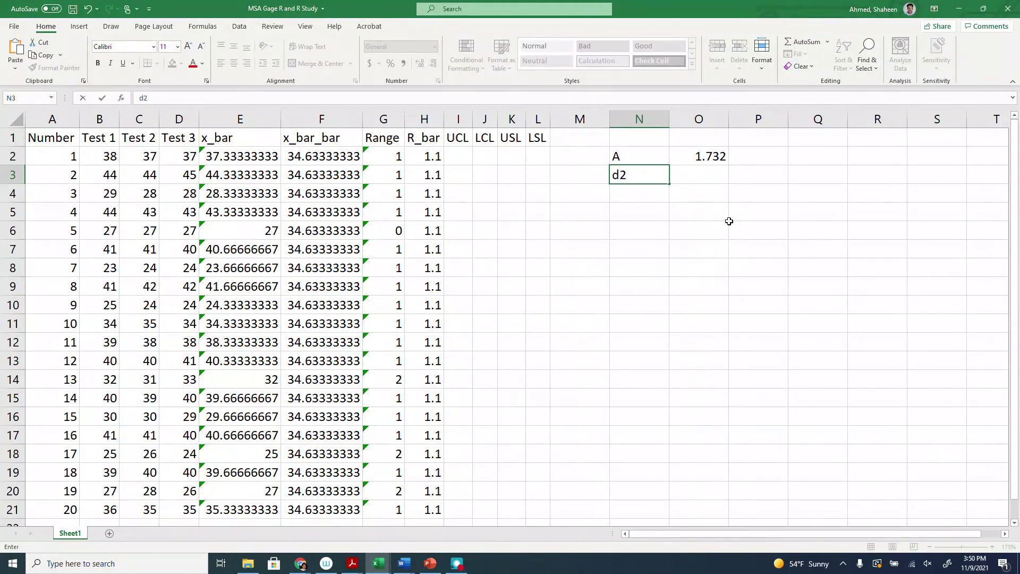
key(Tab)
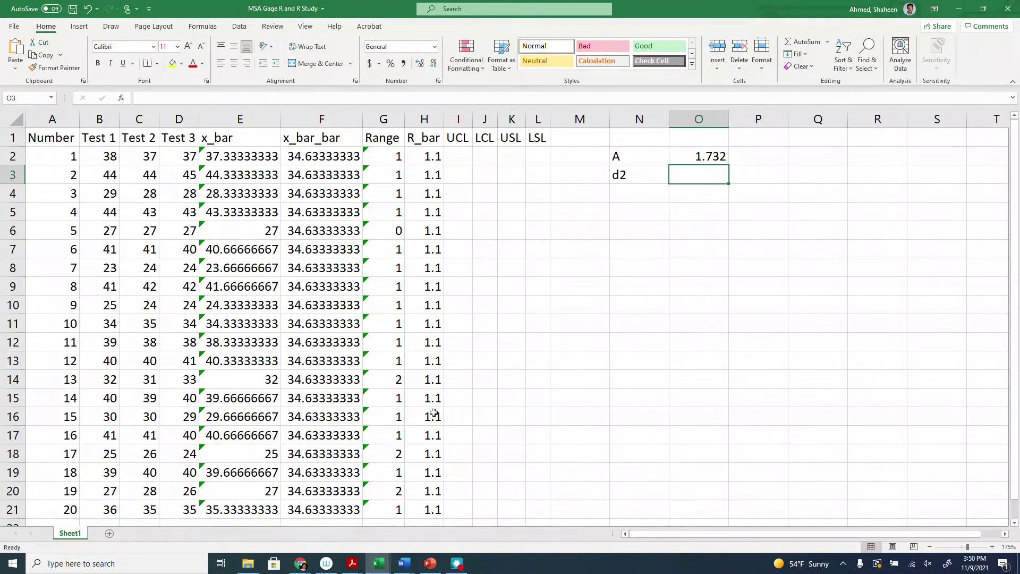
mouse_move(353, 562)
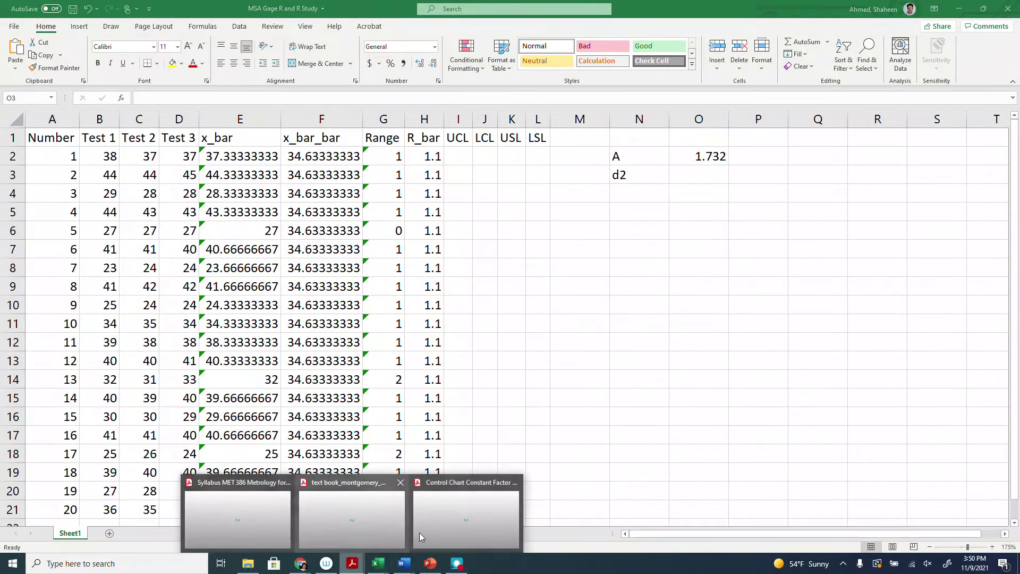
click(480, 523)
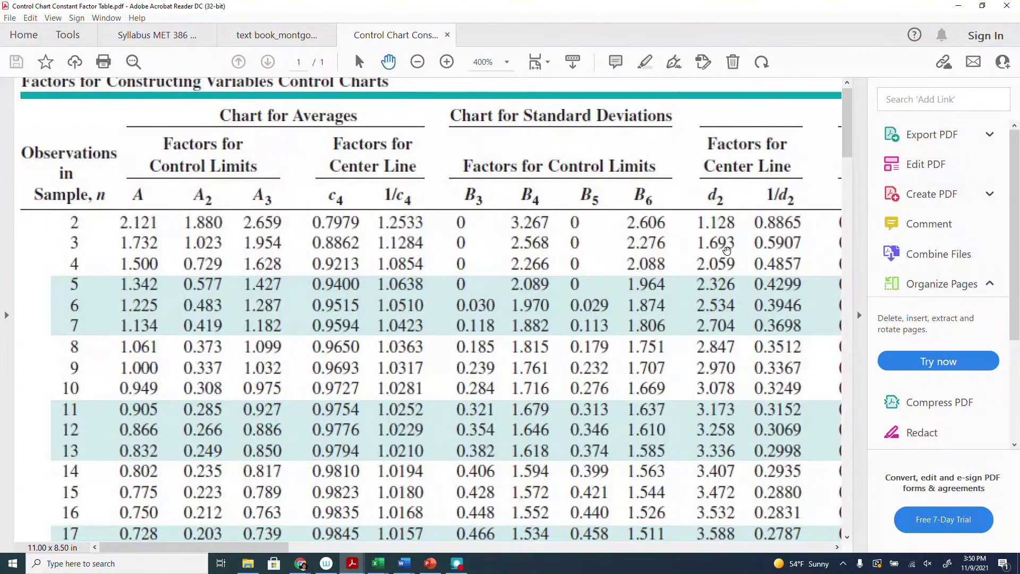
click(958, 6)
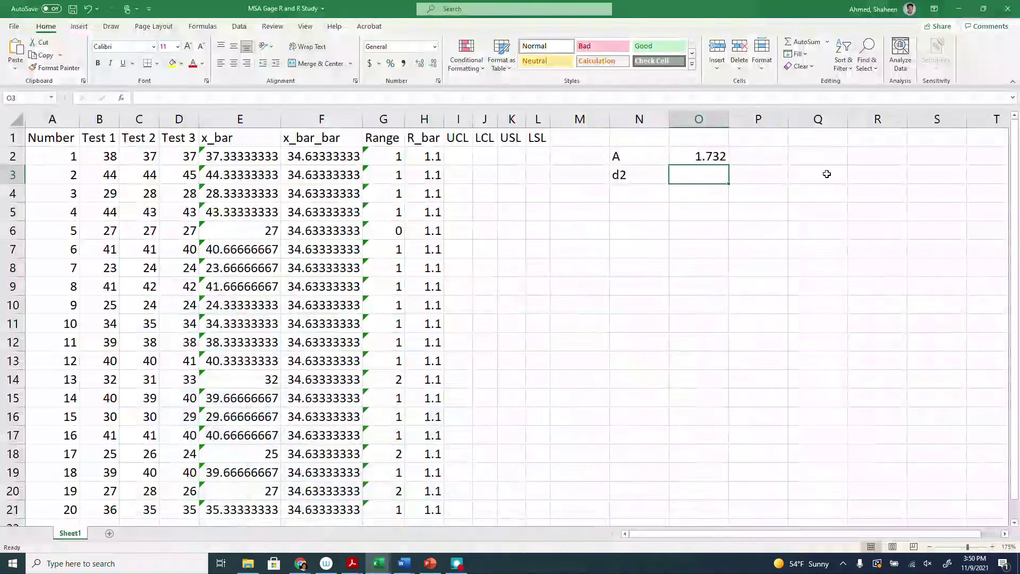
text(1.693)
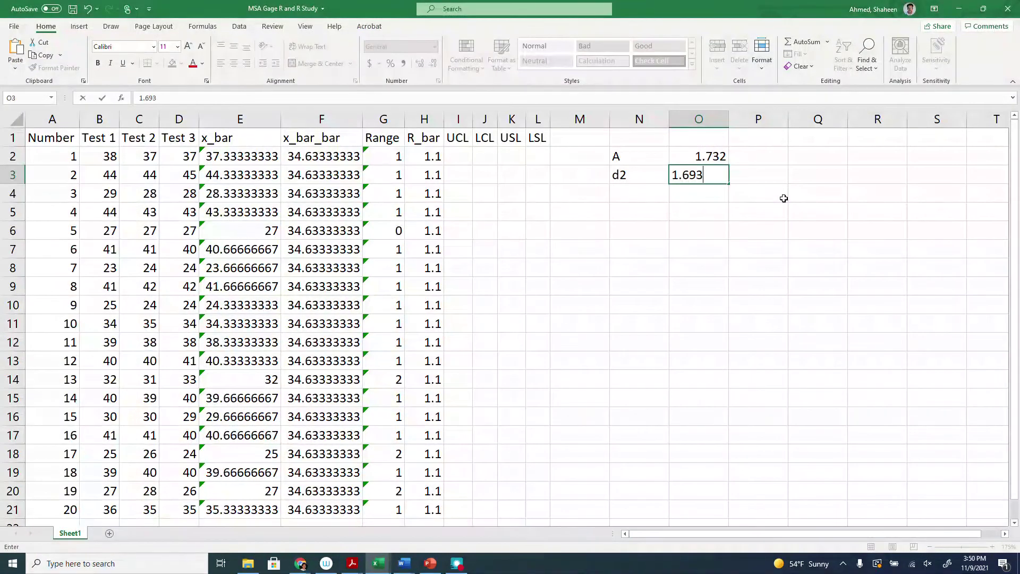
key(Return)
Label N4 "Sigma0" and calculate it in O4 by dividing R_bar in H2 by d2 in O3.
key(Left)
text(S)
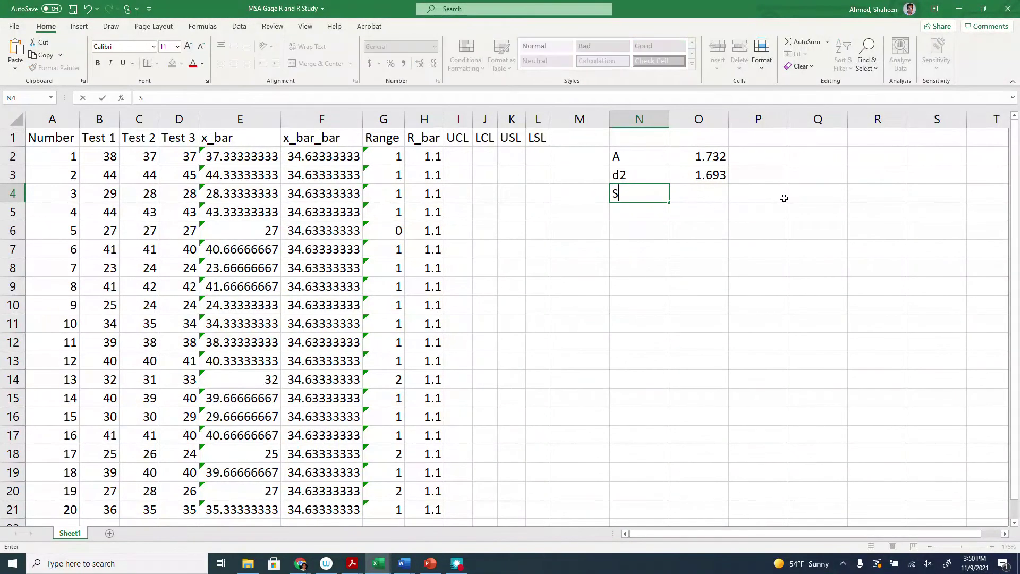
text(igma0)
key(Tab)
text(=)
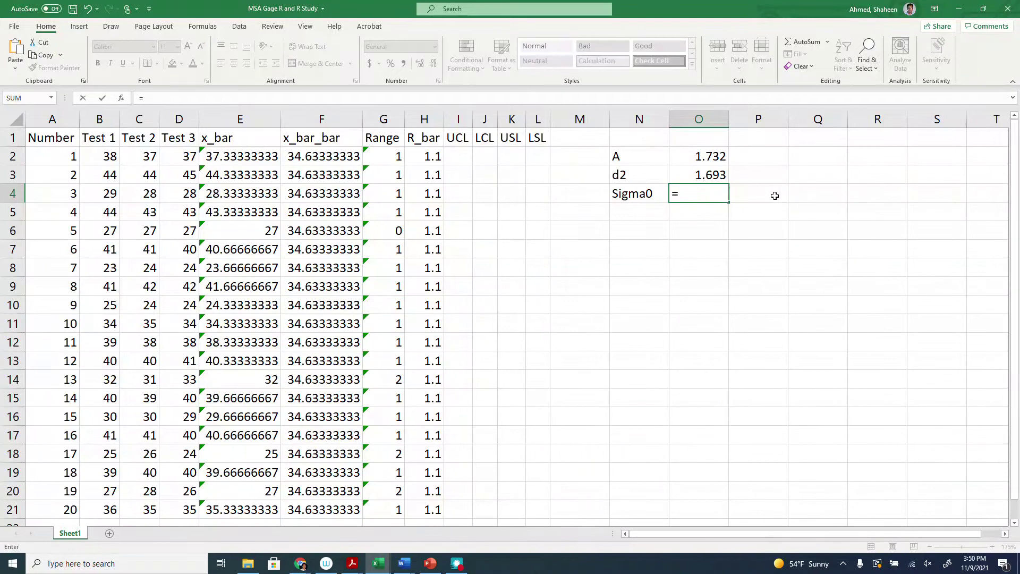
click(423, 154)
text(/)
click(718, 174)
key(Return)
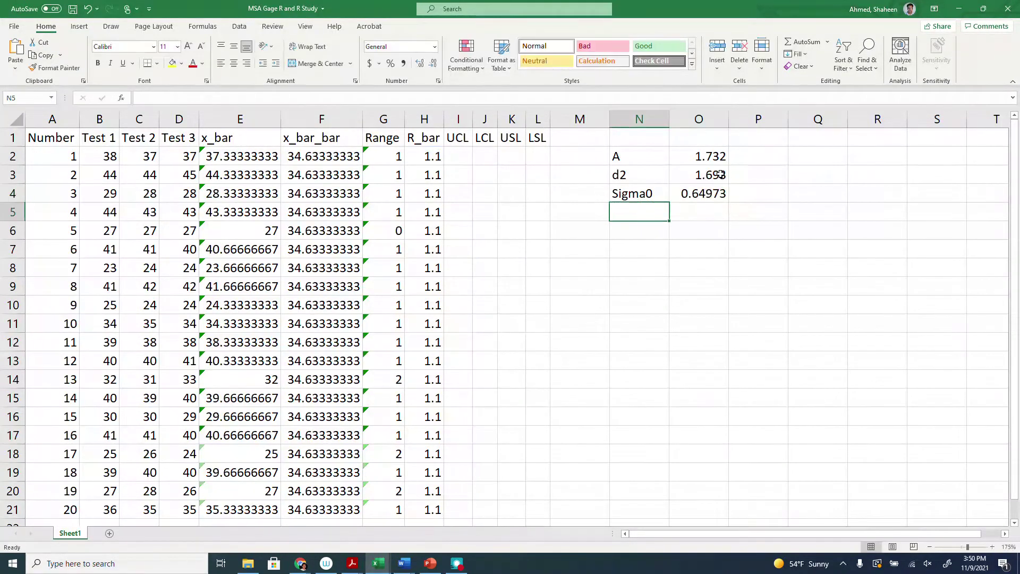
Calculate the UCL in I2 with =F2+$O$2*$O$4, using absolute references for A and Sigma0.
click(457, 153)
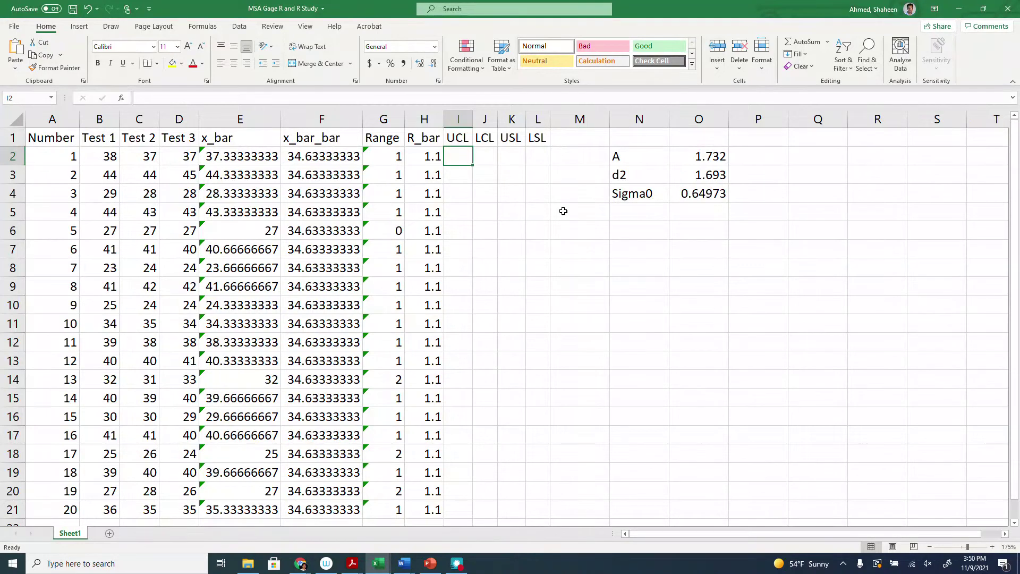
text(=)
click(247, 154)
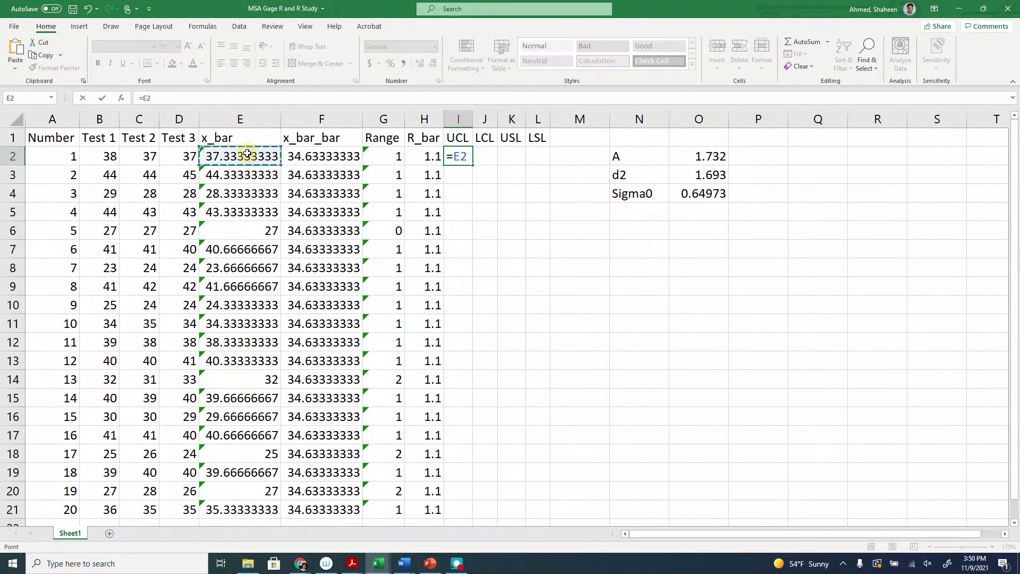
click(311, 155)
text(+)
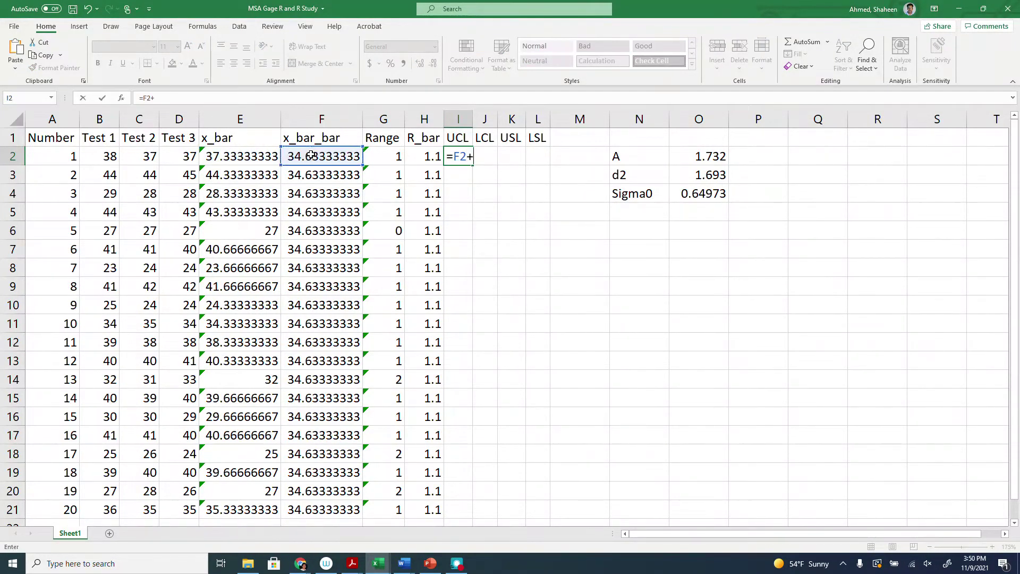
click(696, 156)
text(*)
click(685, 194)
click(484, 158)
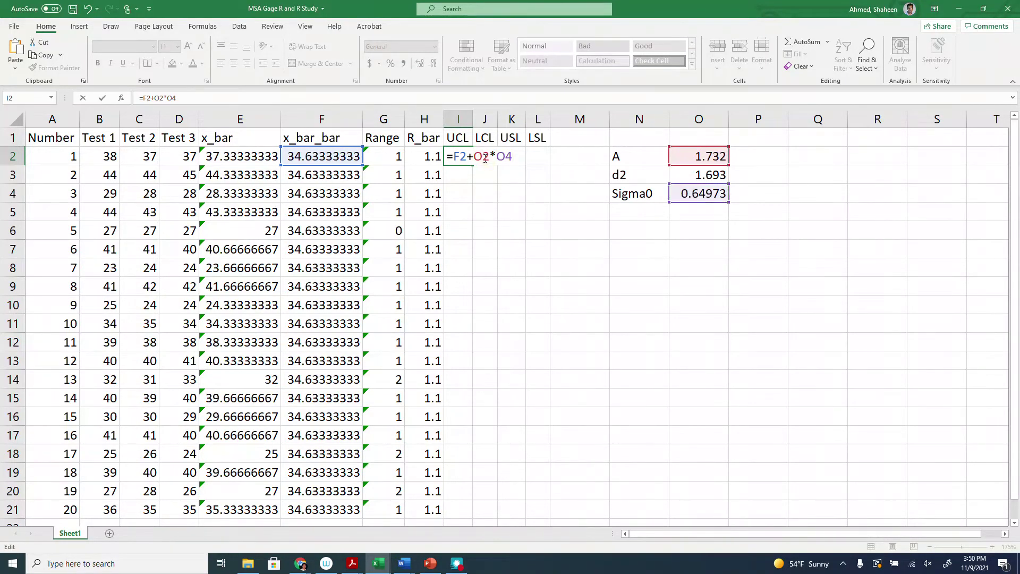
key(F4)
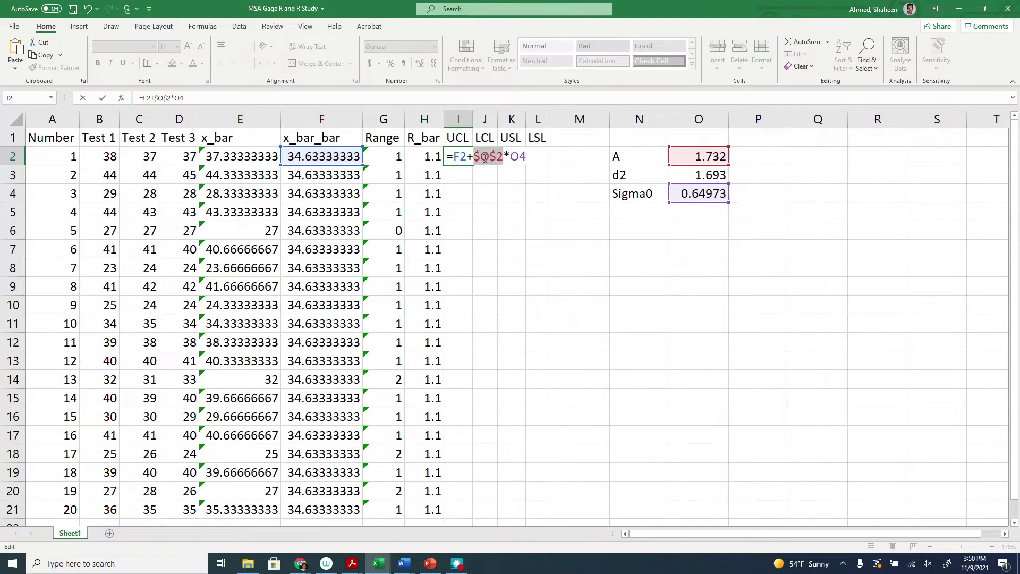
click(525, 158)
key(F4)
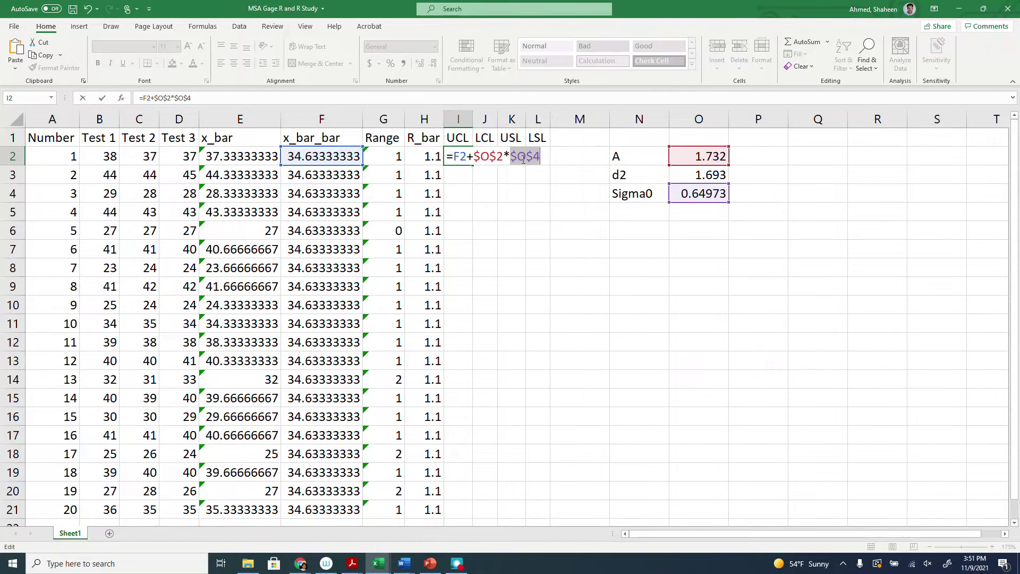
key(Return)
Copy the UCL formula to J2 and change it to =F2-$O$2*$O$4 for the LCL.
click(470, 161)
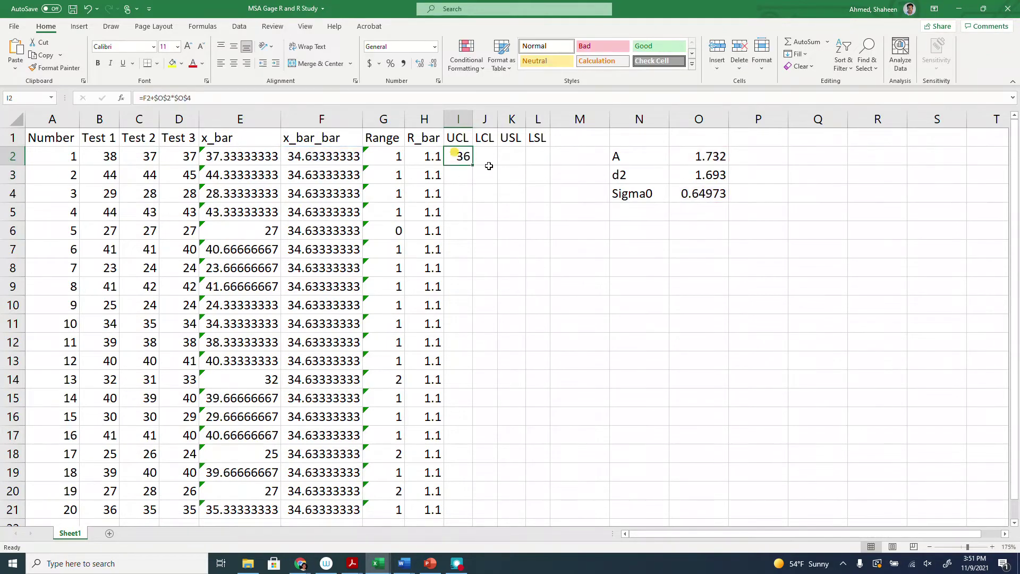
drag(472, 165, 504, 165)
double_click(485, 157)
click(503, 157)
key(BackSpace)
text(-)
drag(400, 146, 334, 156)
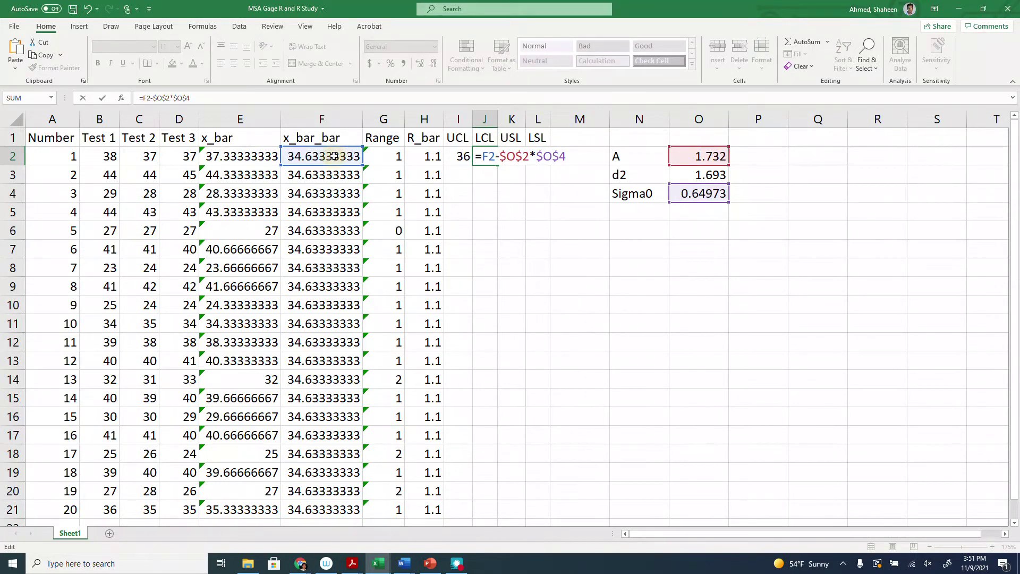
key(Return)
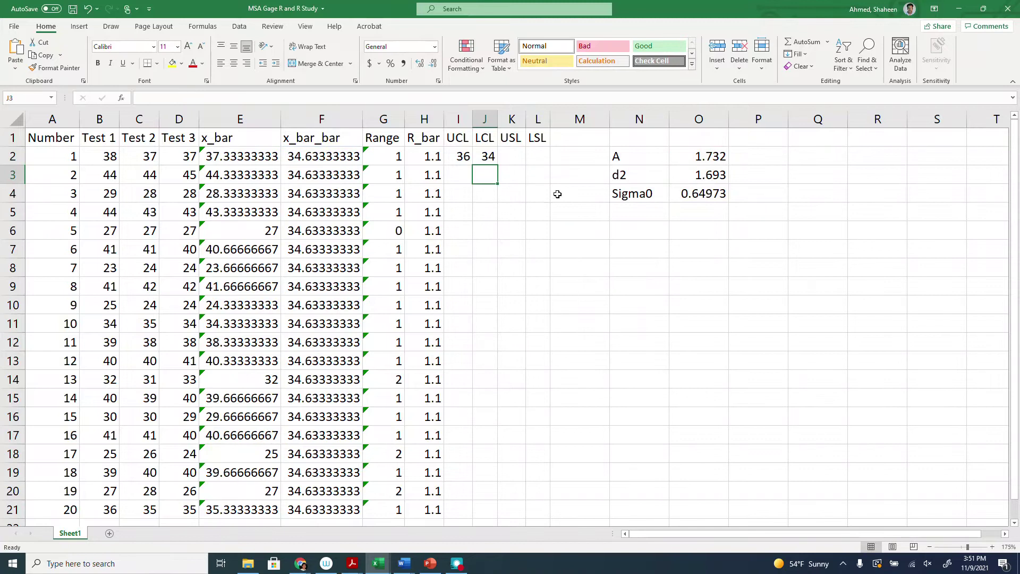
Fill the UCL and LCL formulas in I2:J2 down to row 21.
click(470, 157)
drag(470, 156, 486, 156)
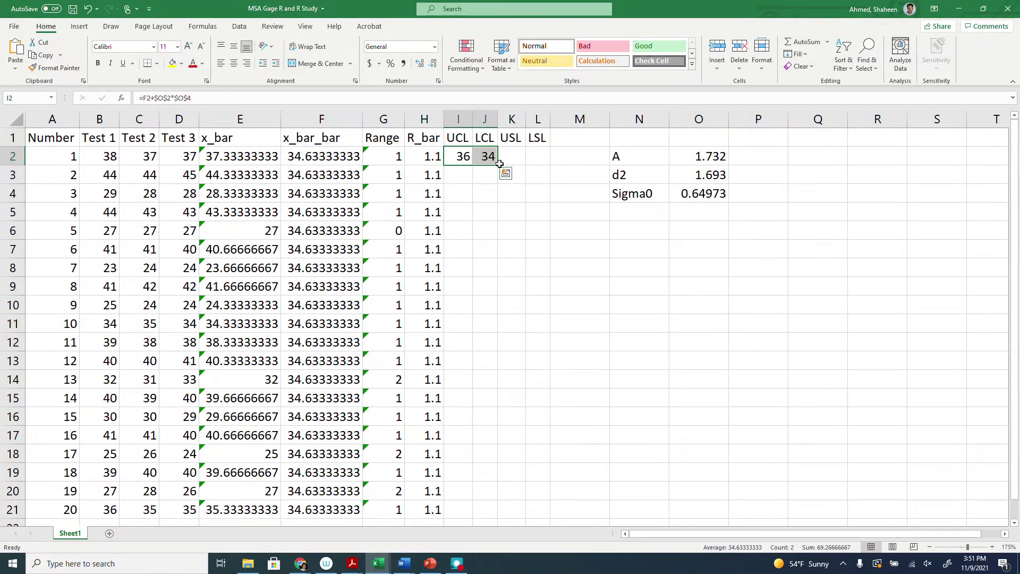
double_click(500, 165)
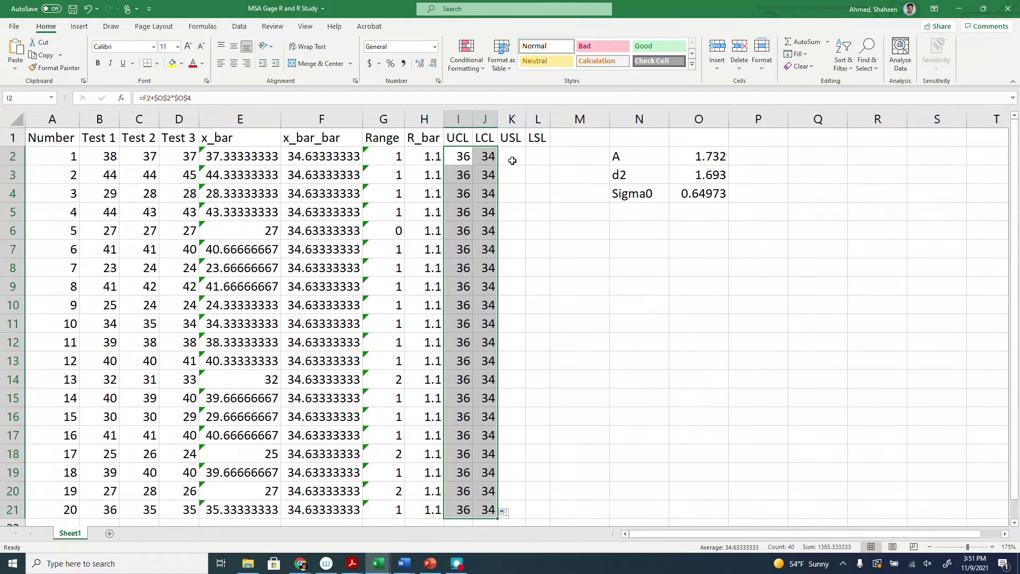
Enter 65 as the USL in K2 and 5 as the LSL in L2, and select both cells.
click(512, 161)
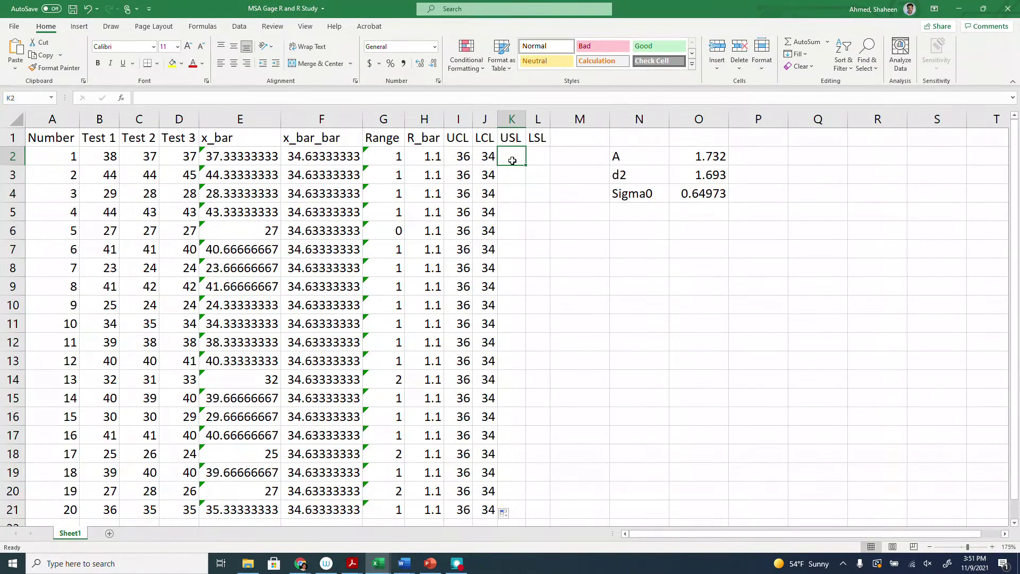
text(65)
key(Right)
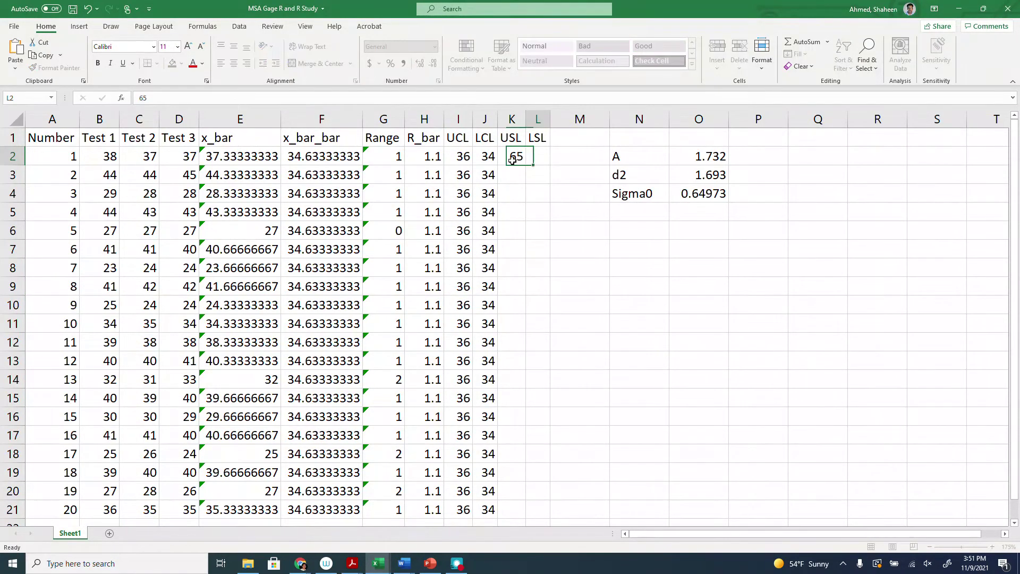
text(5)
key(Return)
drag(512, 161, 548, 162)
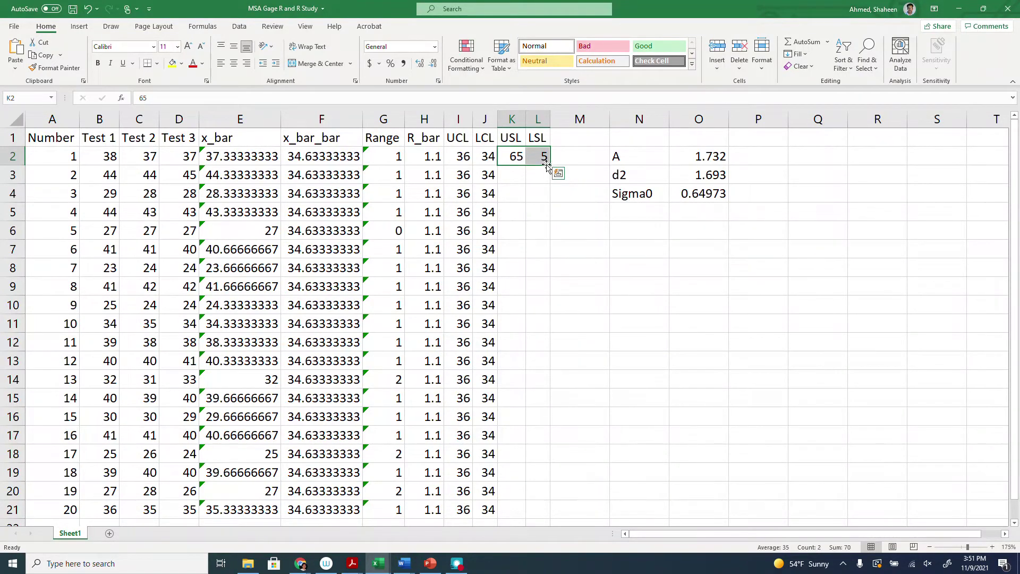
Fill the USL and LSL values in K2:L2 down to row 21 and save the workbook.
double_click(551, 166)
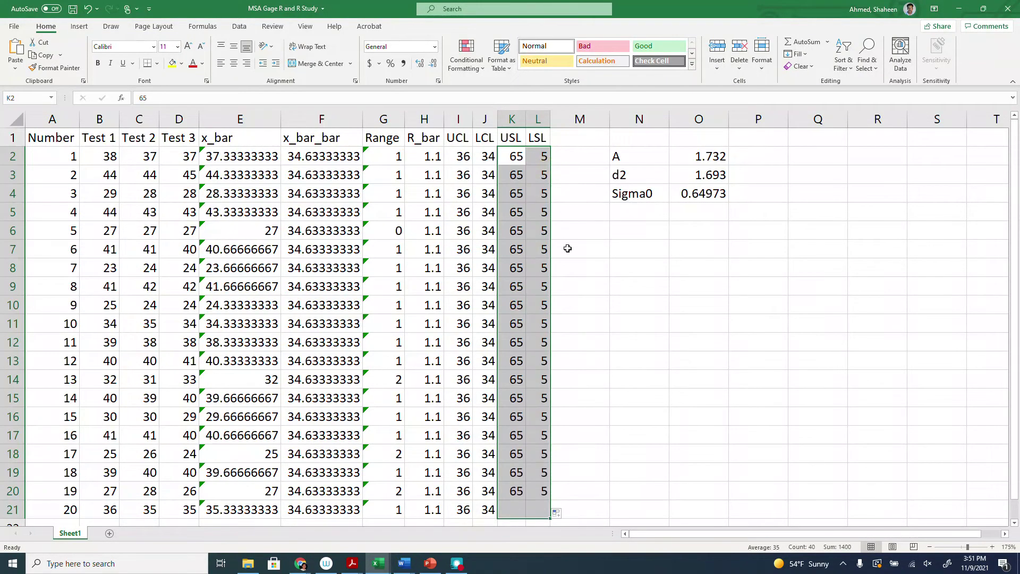
click(74, 9)
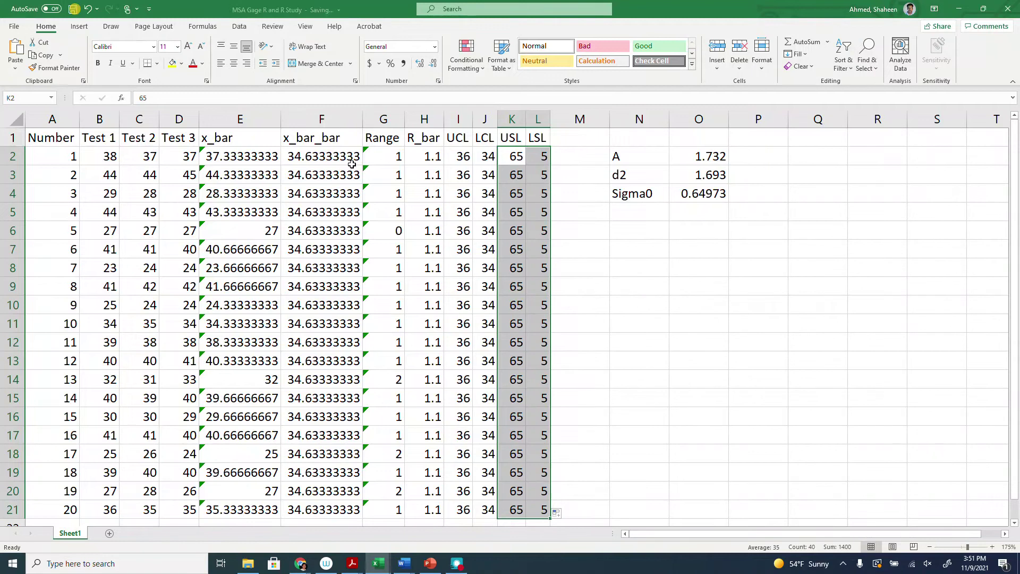
click(751, 292)
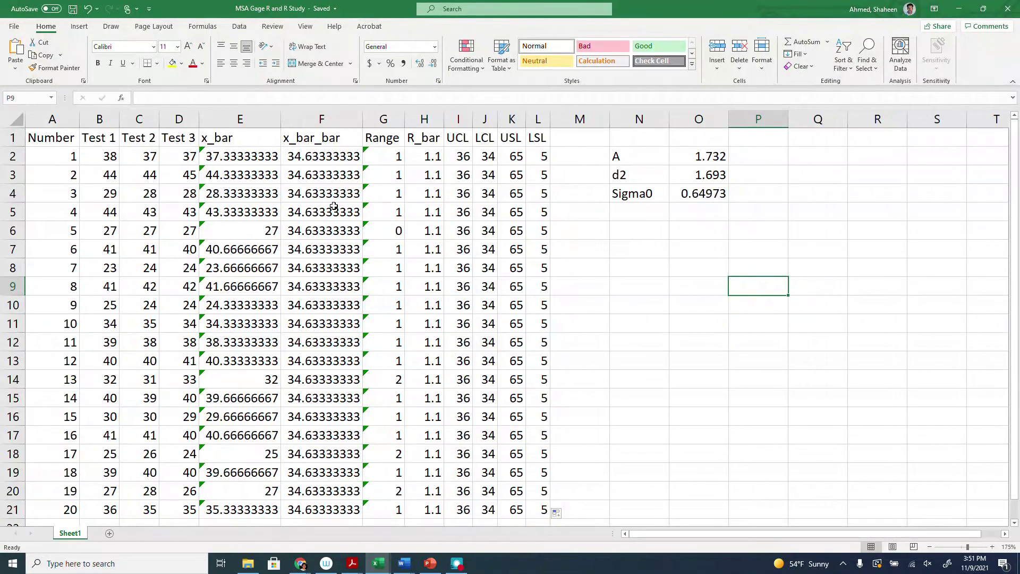
Insert a scatter chart with straight lines and markers from the Number, x_bar, x_bar_bar, UCL, LCL, USL and LSL columns.
click(53, 119)
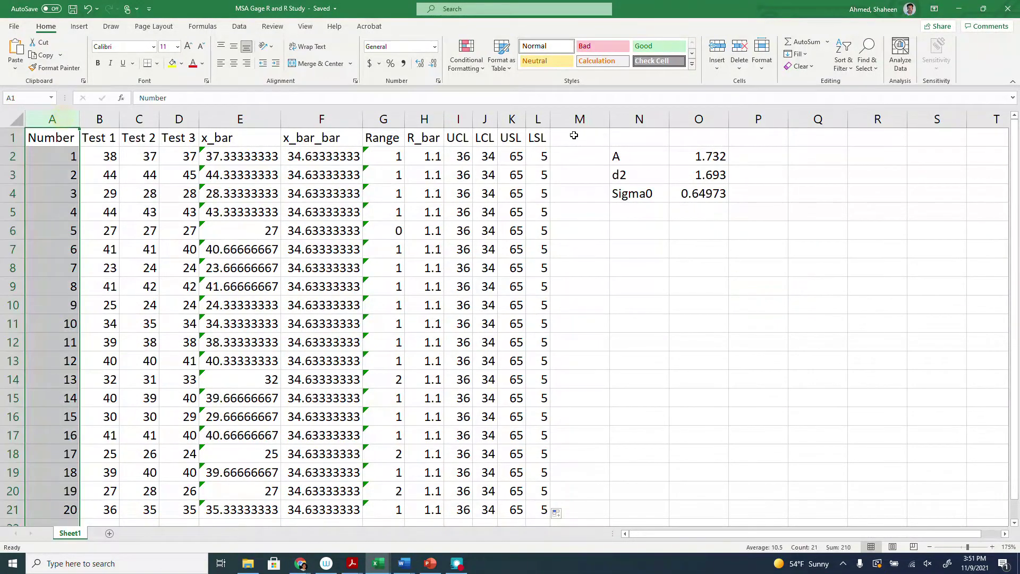
ctrl+click(259, 119)
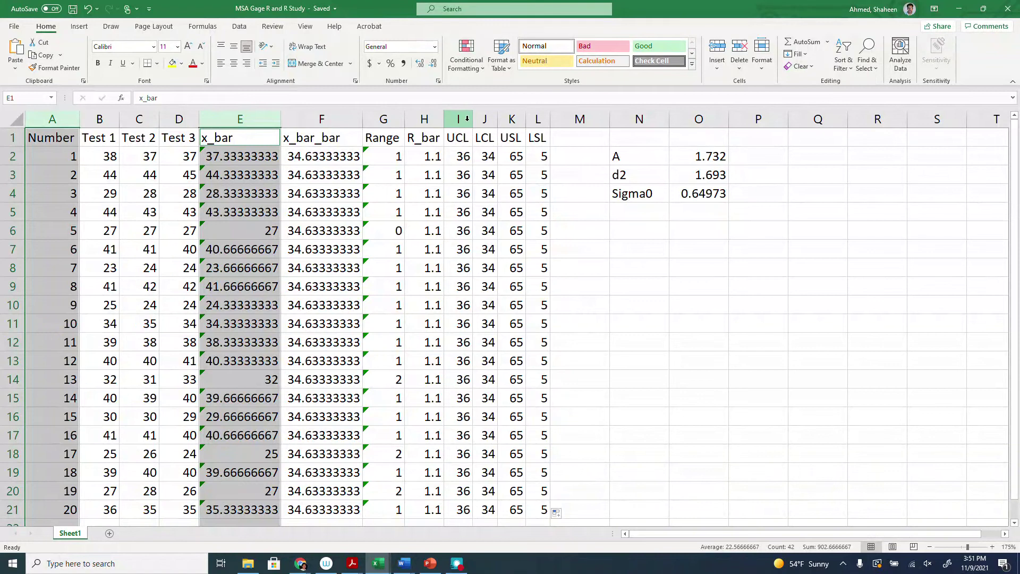
drag(458, 119, 537, 119)
ctrl+click(319, 111)
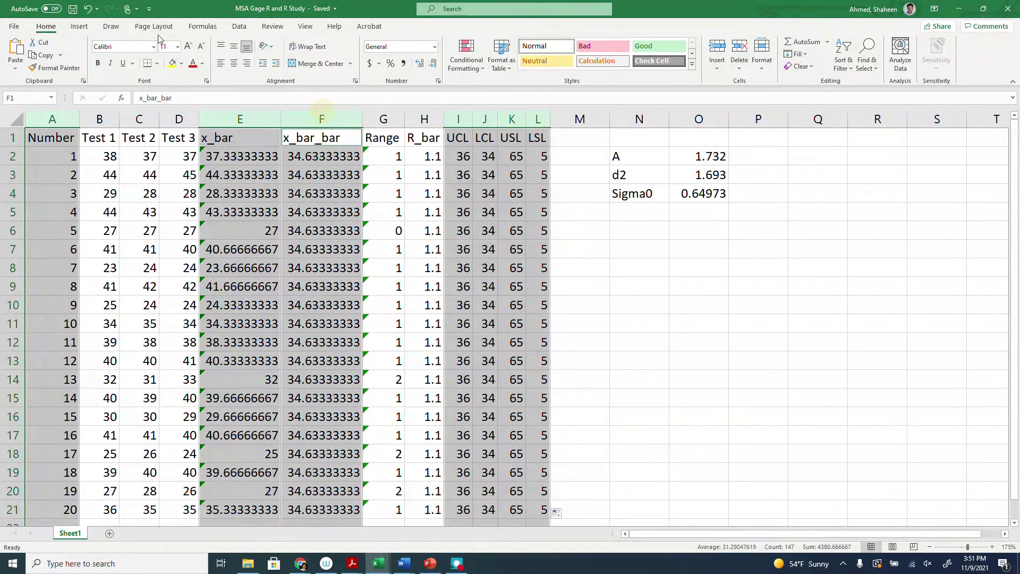
click(80, 26)
click(492, 66)
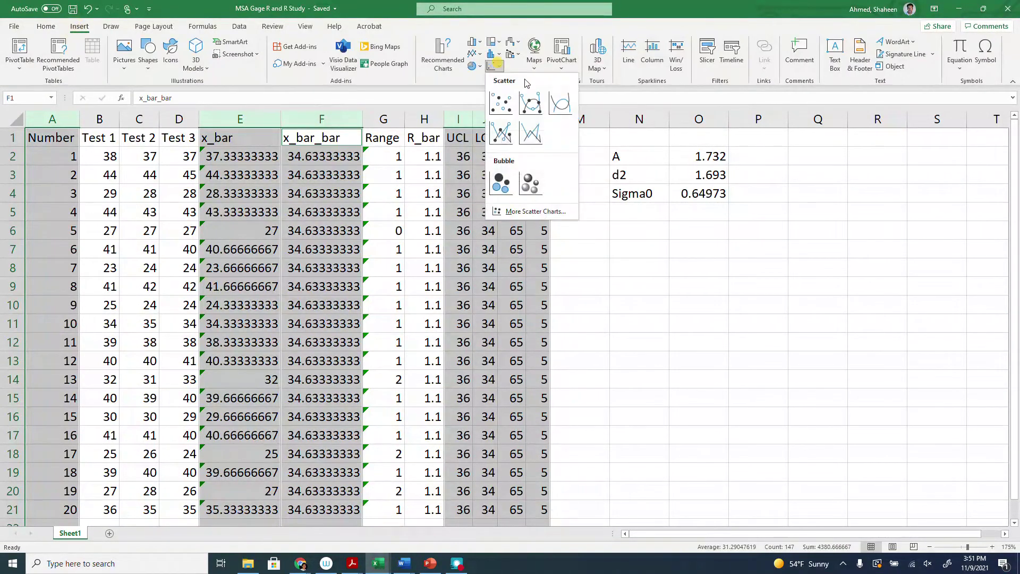
click(505, 133)
mouse_move(631, 328)
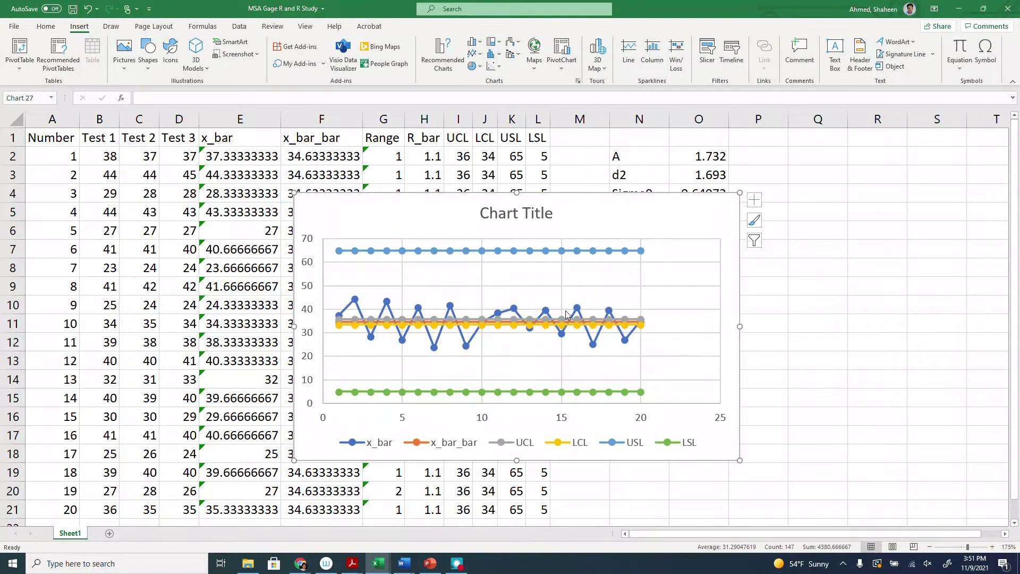
Delete the USL and LSL series from the chart.
click(584, 251)
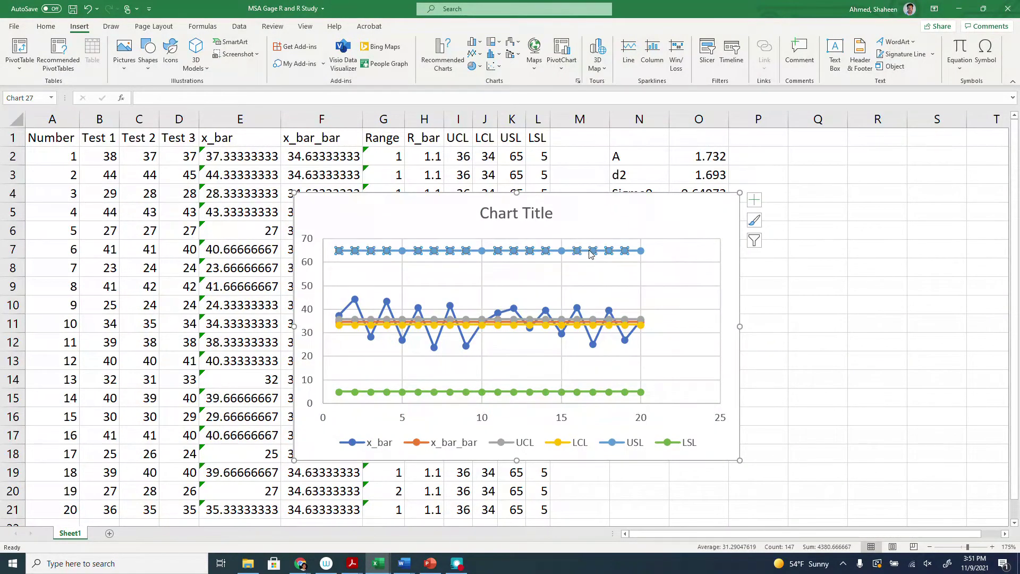
key(Delete)
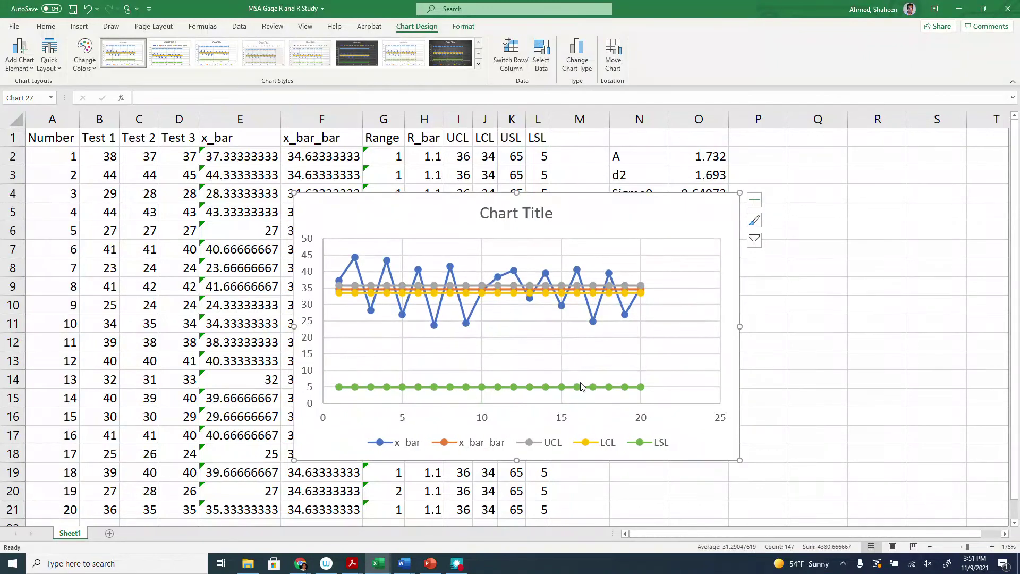
click(583, 387)
mouse_move(600, 392)
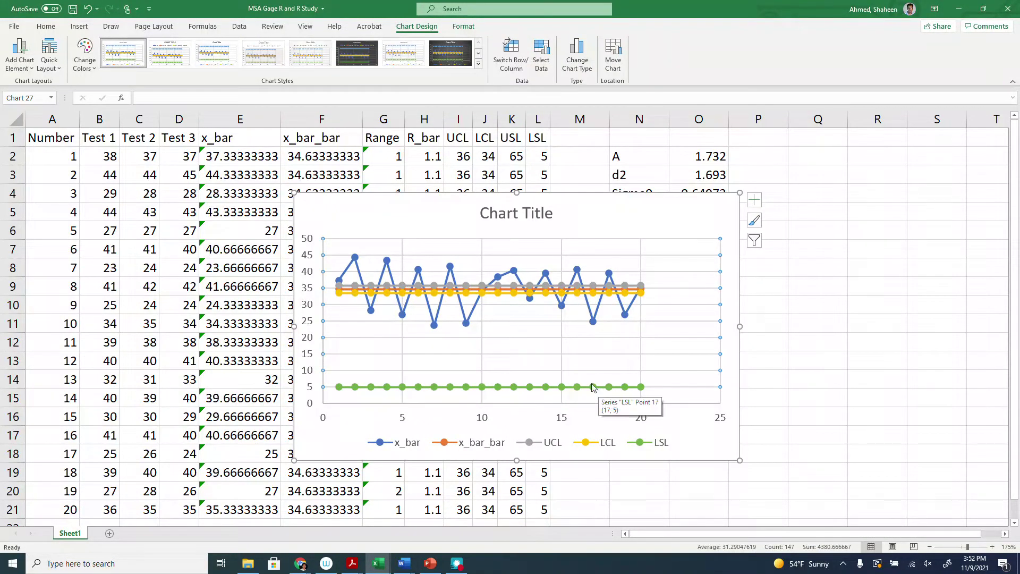
click(555, 388)
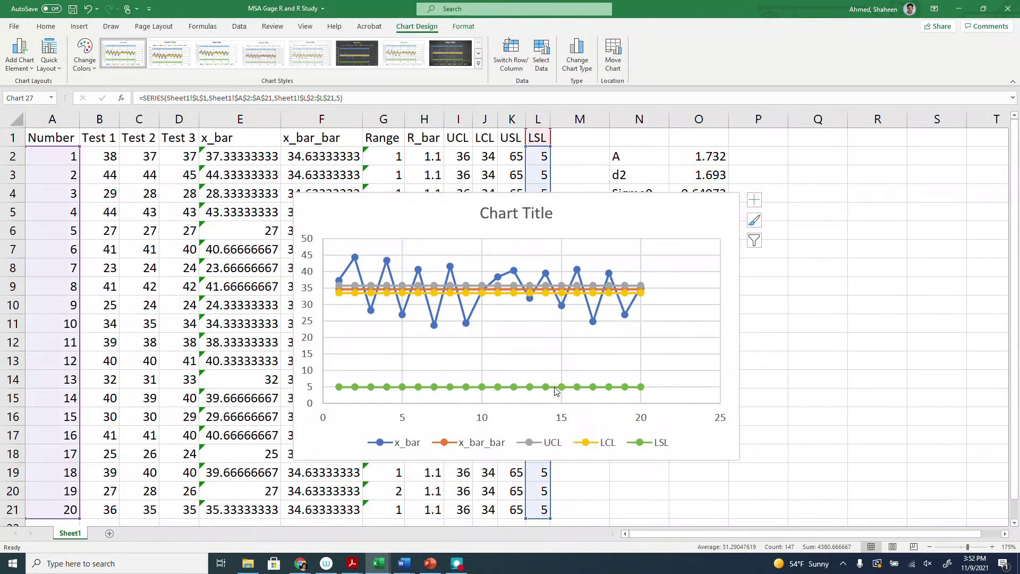
key(Delete)
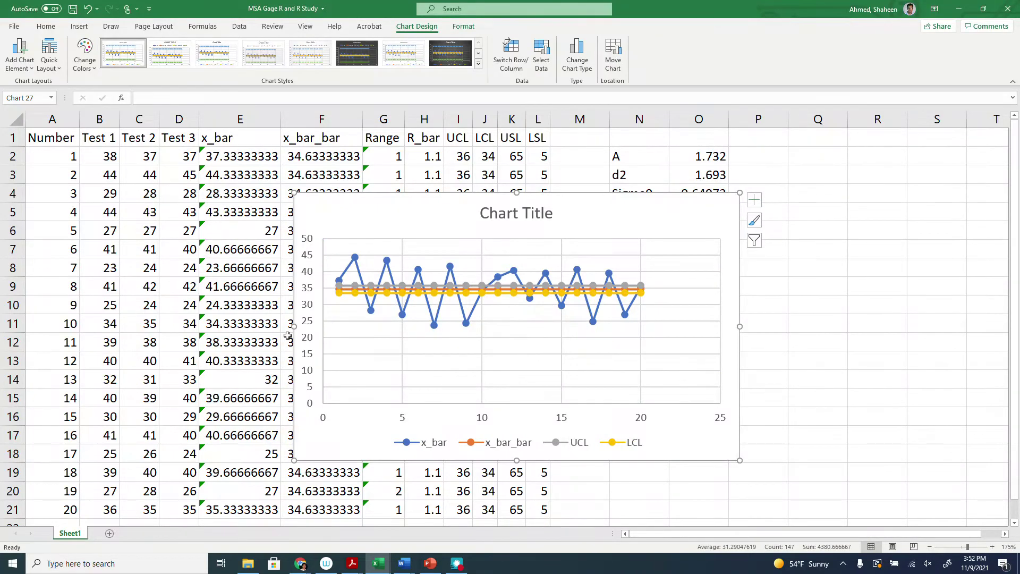
Set the chart's vertical axis minimum to 20 and move the chart over the data, clear of the A, d2 and Sigma0 values.
double_click(312, 343)
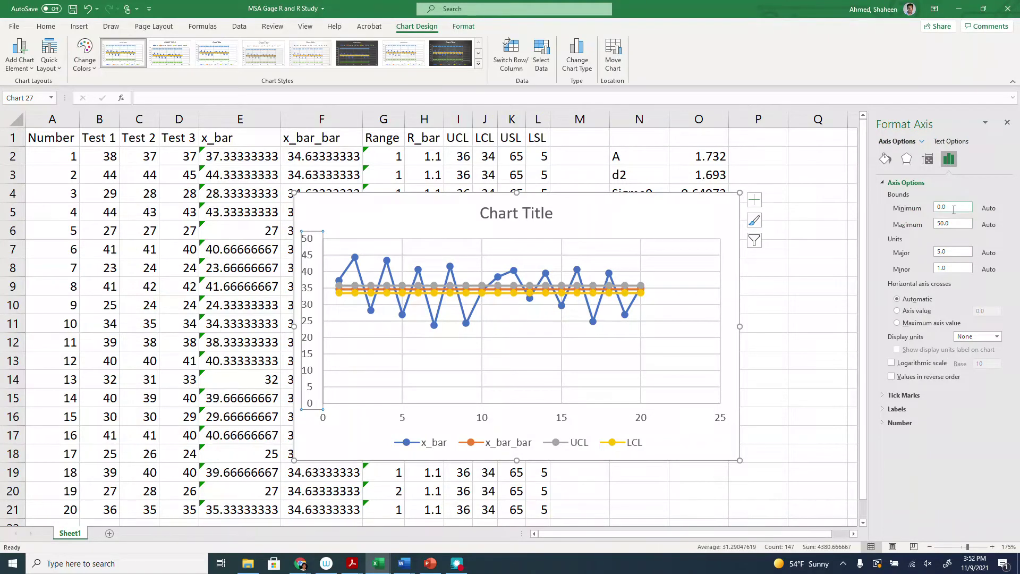
double_click(957, 207)
text(20)
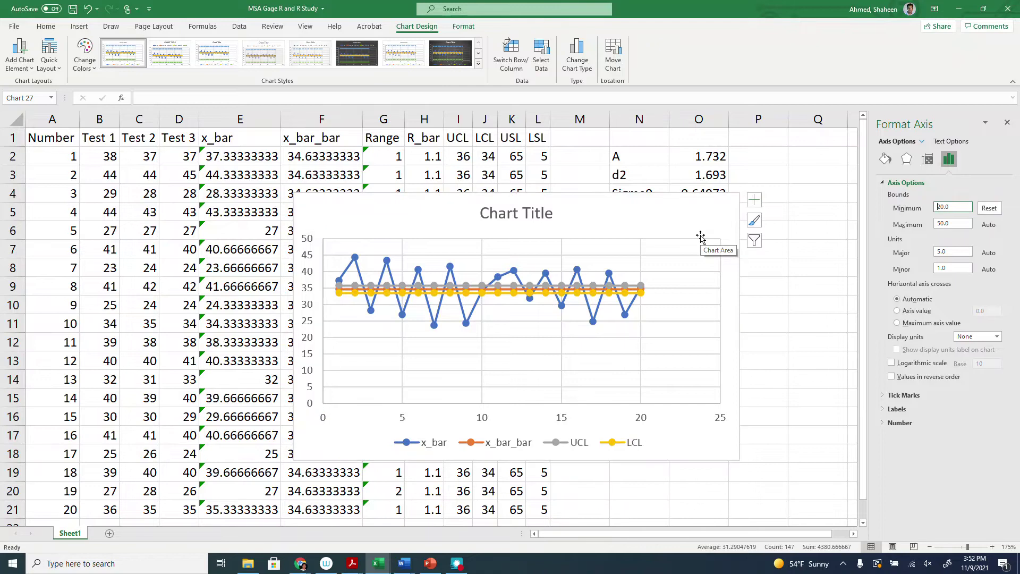
key(Return)
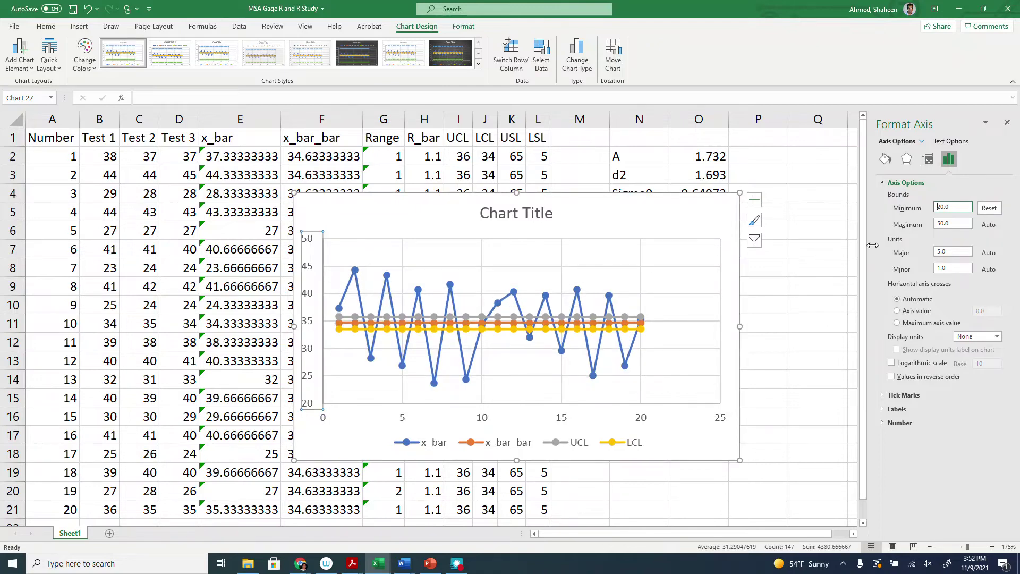
drag(630, 196, 454, 163)
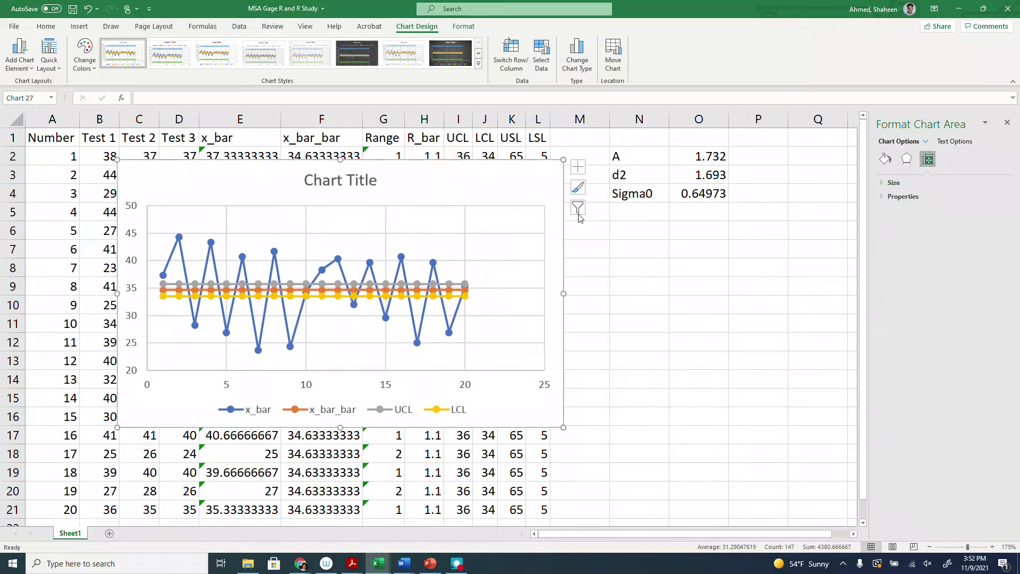
drag(496, 165, 465, 193)
Switch to the Statistical Quality Equations document in Word, examine the revised X-bar UCL and LCL formulas, and return to the workbook.
mouse_move(404, 569)
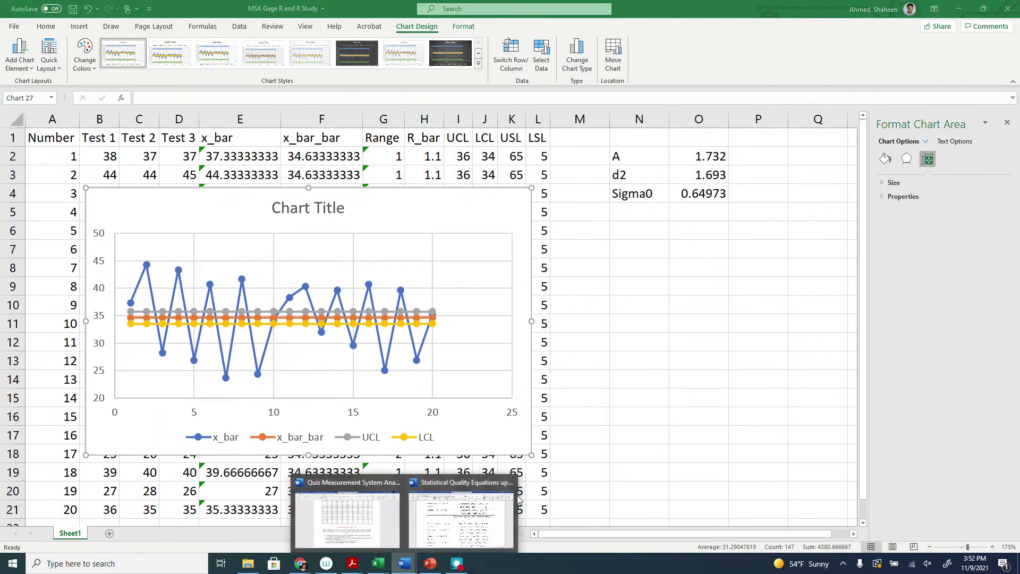
click(467, 524)
click(731, 319)
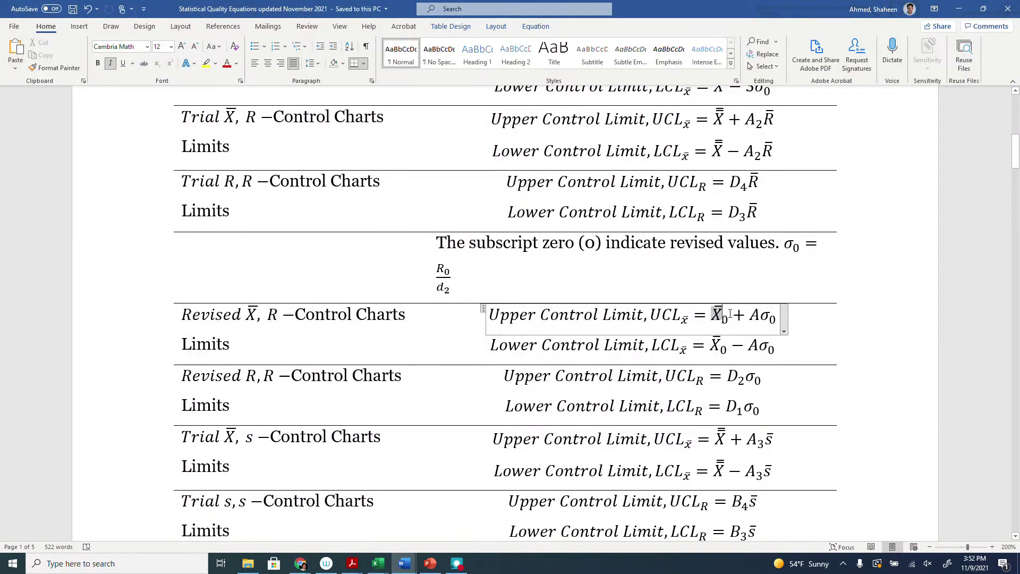
double_click(717, 314)
double_click(767, 318)
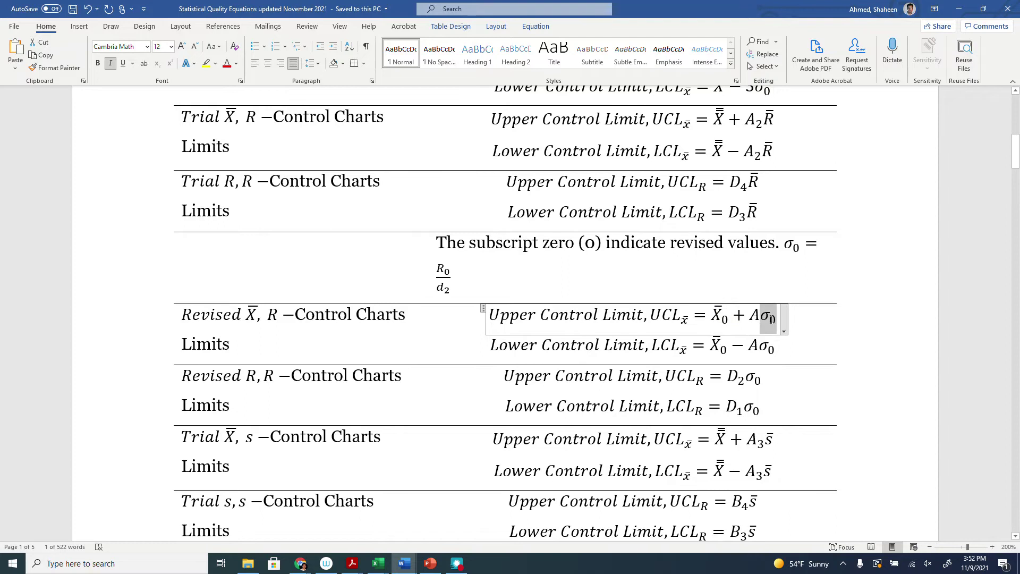
click(766, 318)
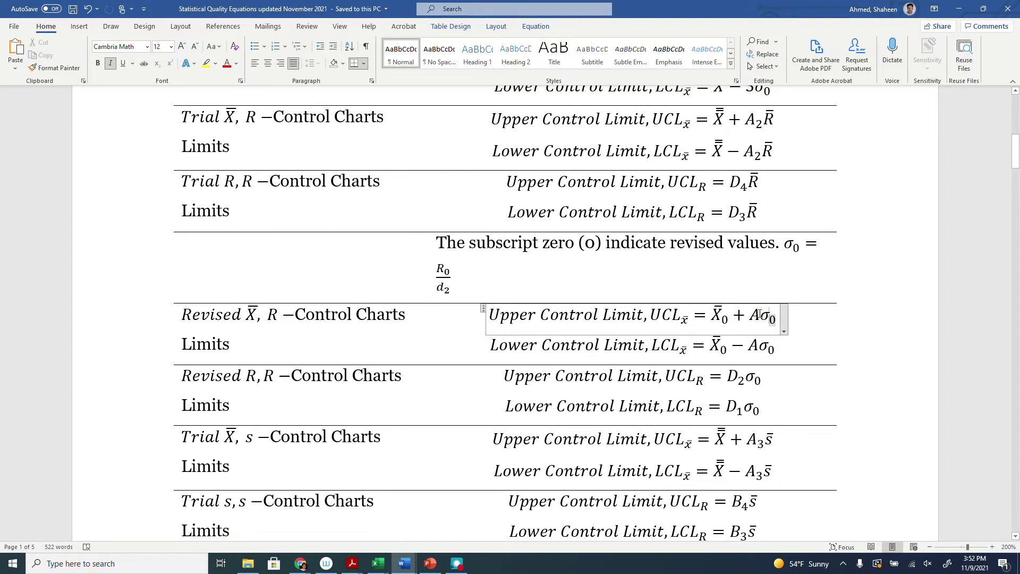
double_click(763, 315)
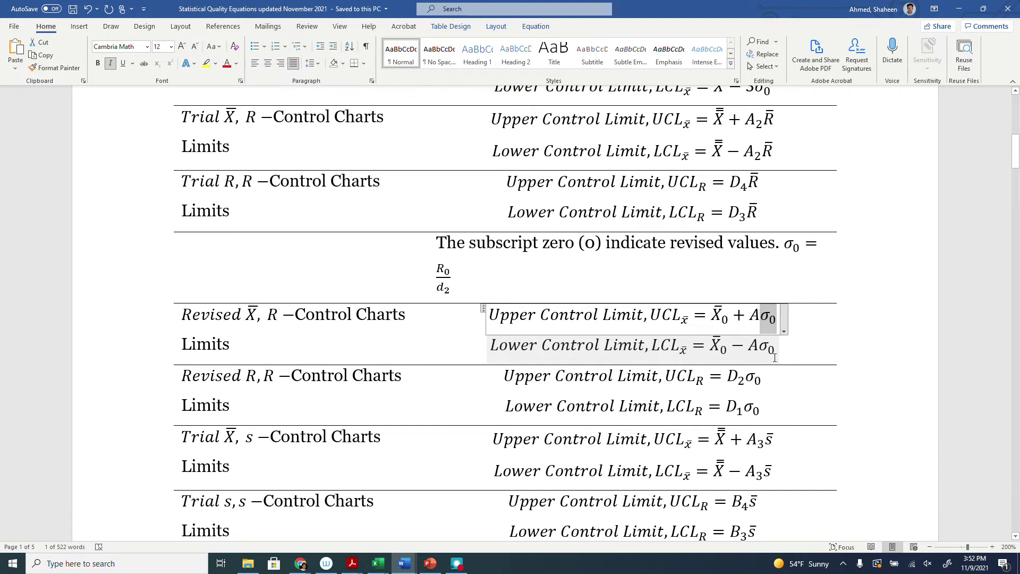
click(772, 323)
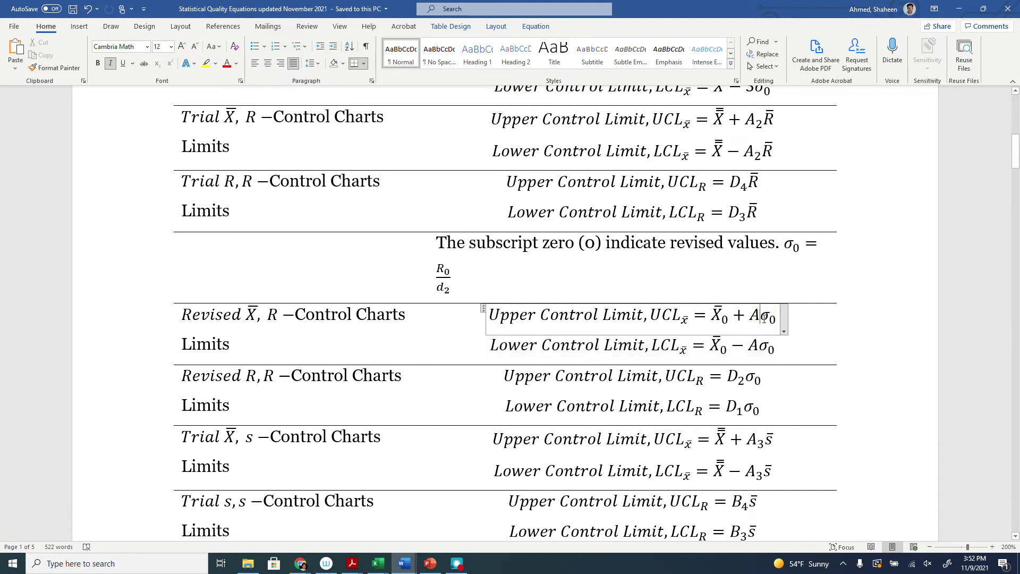
double_click(772, 323)
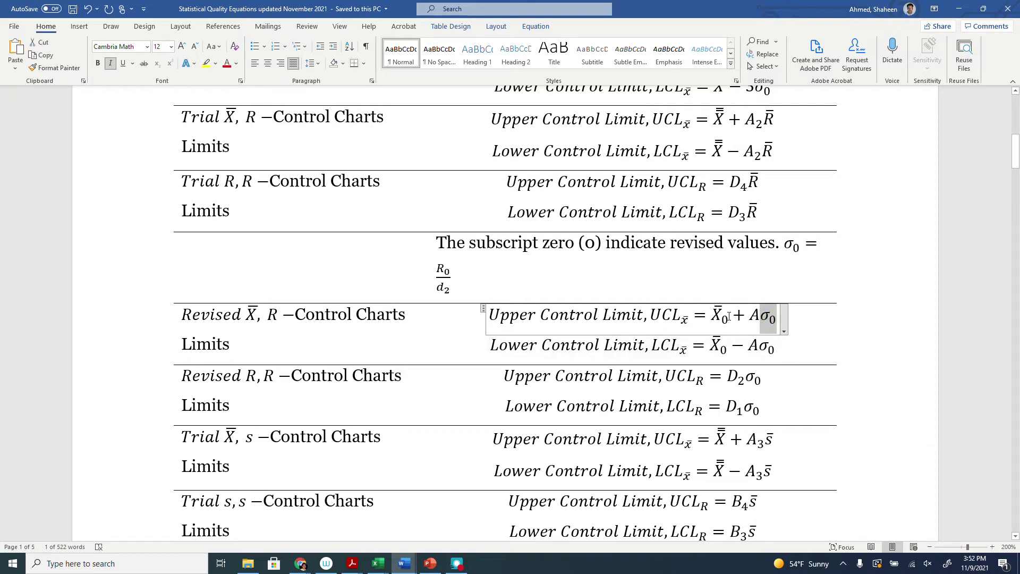
drag(732, 316, 779, 321)
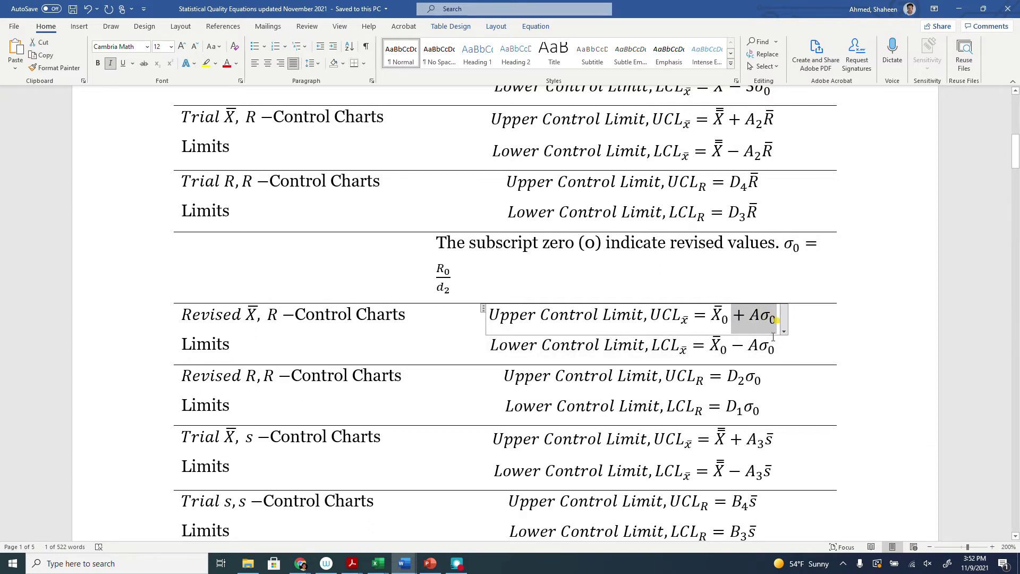
drag(733, 346, 778, 349)
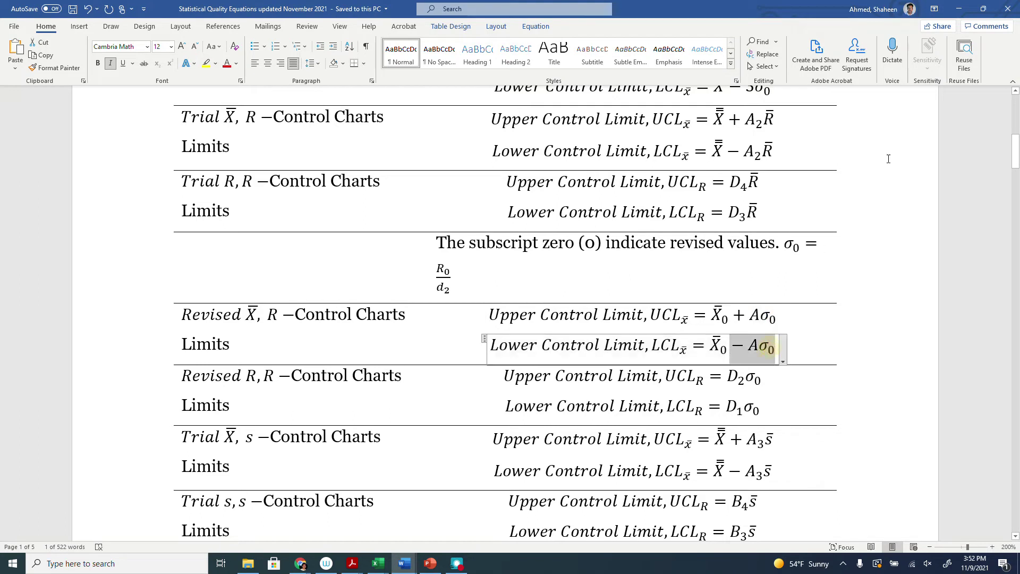
click(962, 10)
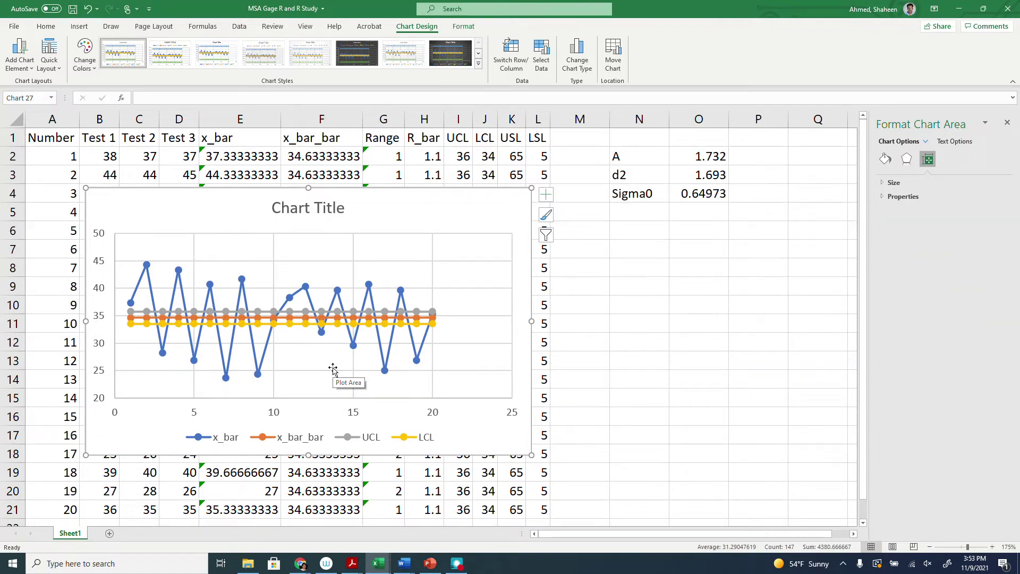
Label N6 as P/T and calculate the ratio in O6 with =6*O4/(K2-L2).
click(627, 232)
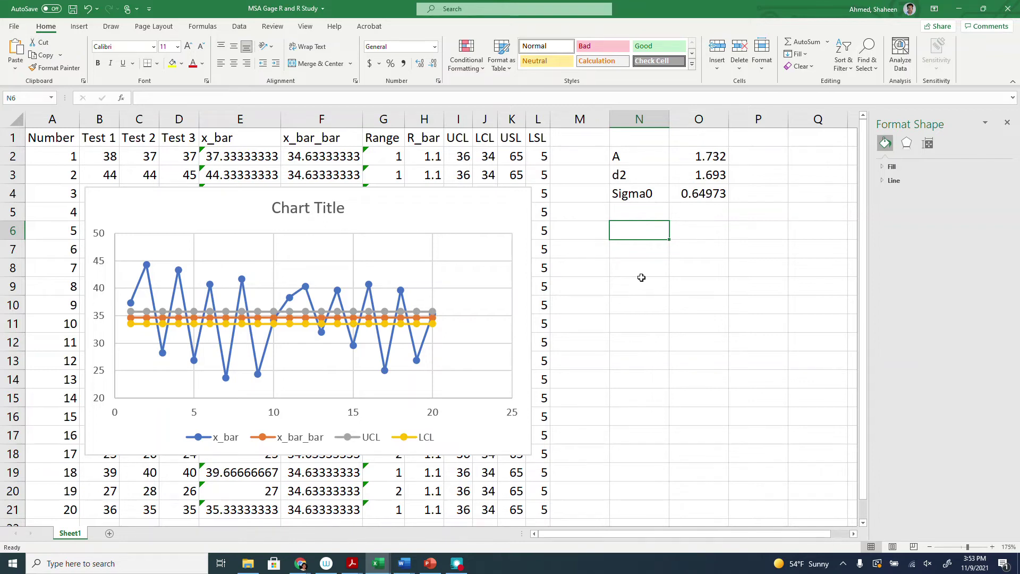
text(P/T)
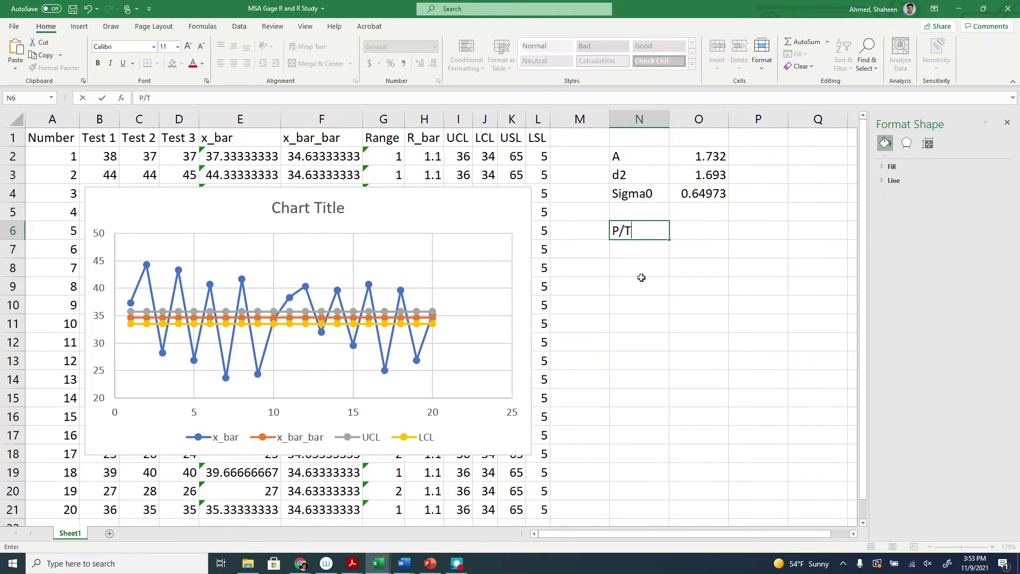
key(Tab)
text(=)
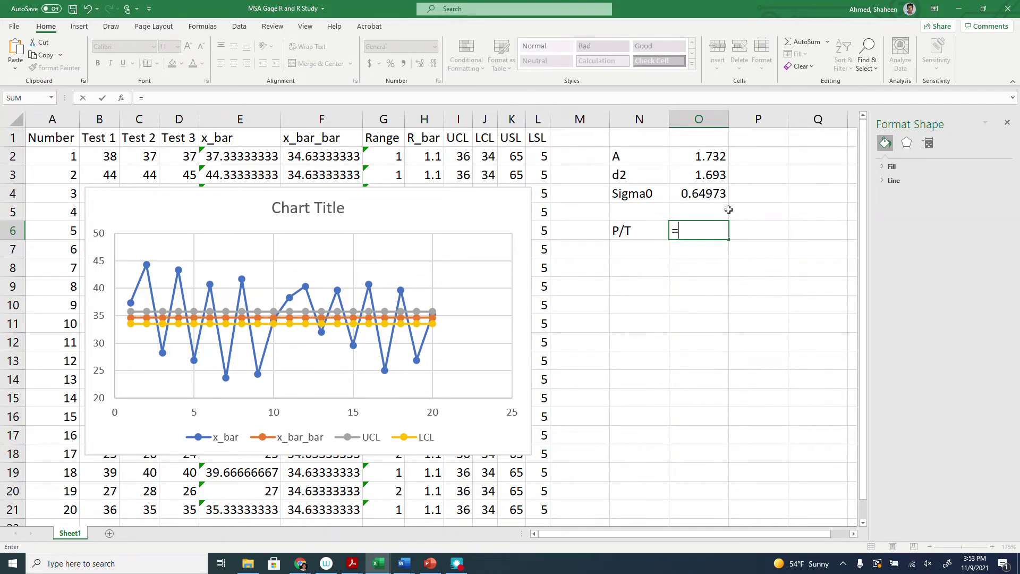
text(6*)
click(710, 198)
text(/()
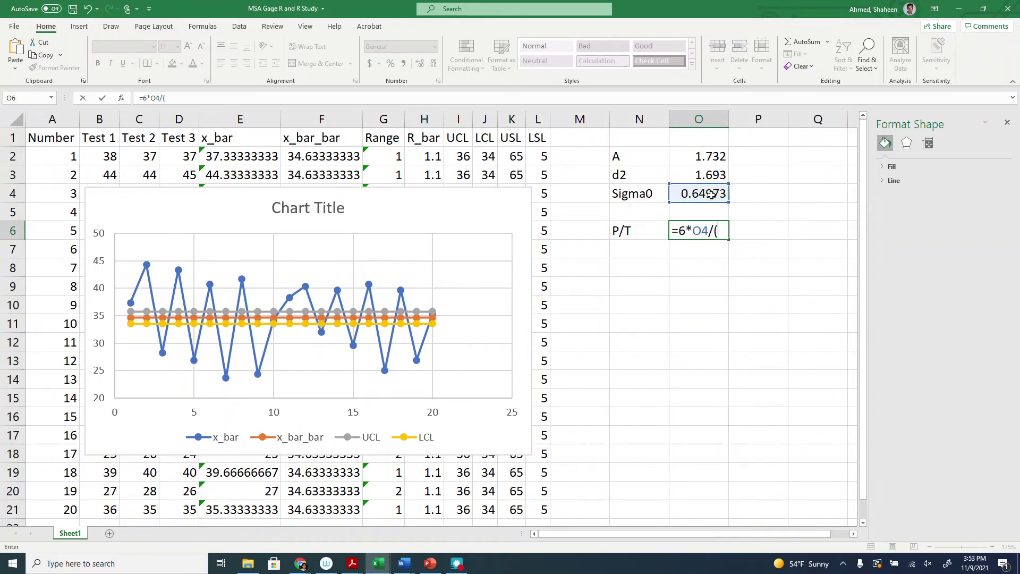
click(517, 155)
text(-)
click(549, 154)
text())
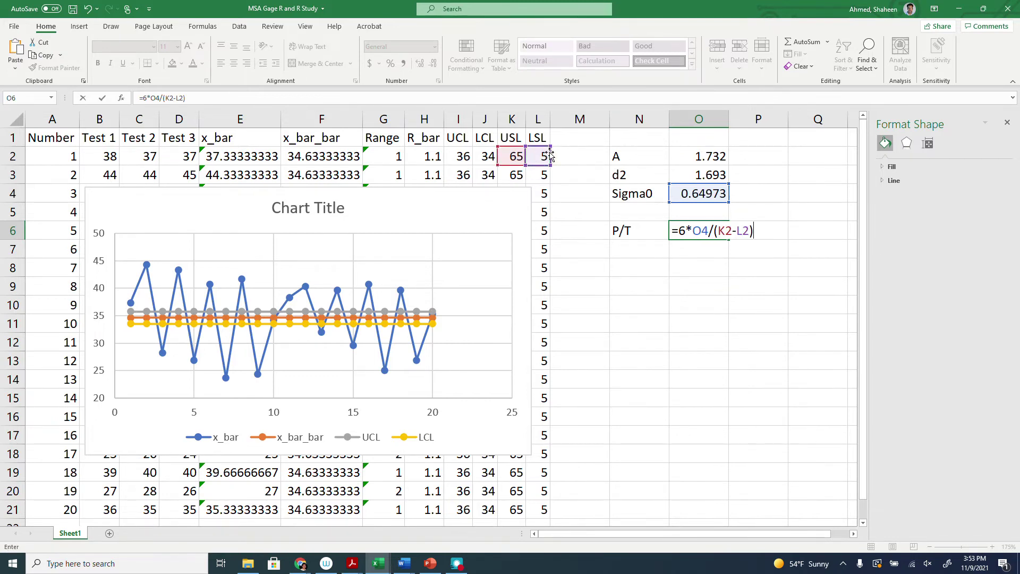
key(Return)
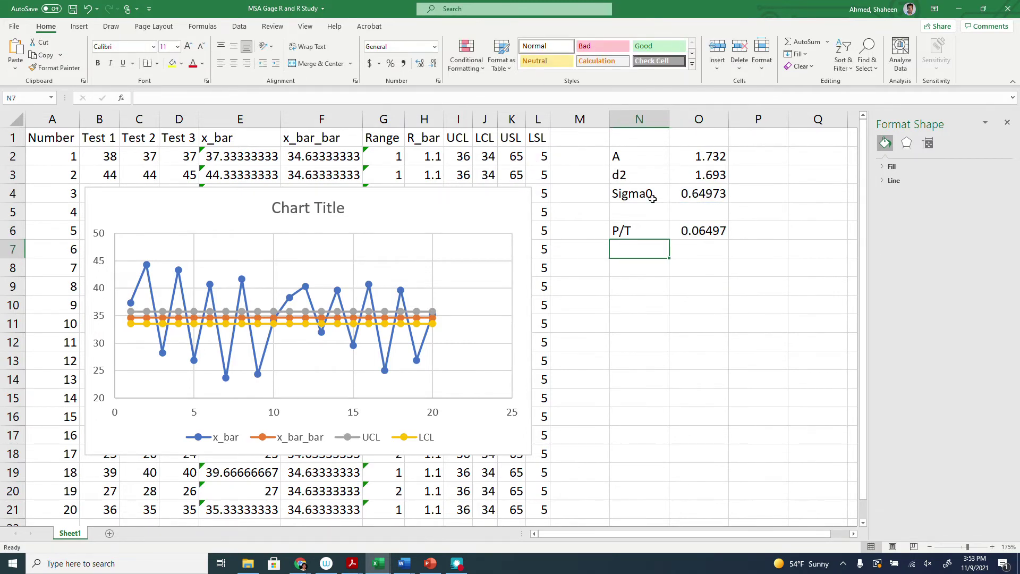
Enter the note "Anything less than 0.1 is considered adequate measurement" in P6, beside the P/T ratio.
click(755, 229)
text(.1)
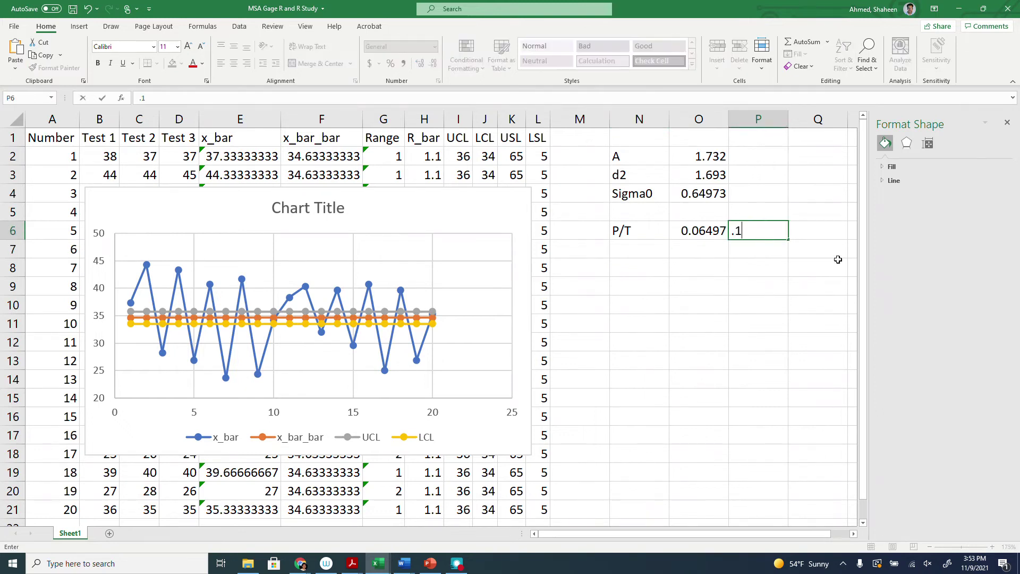
text(0.)
key(BackSpace)
key(BackSpace)
text(Anything less than 0.1 is co)
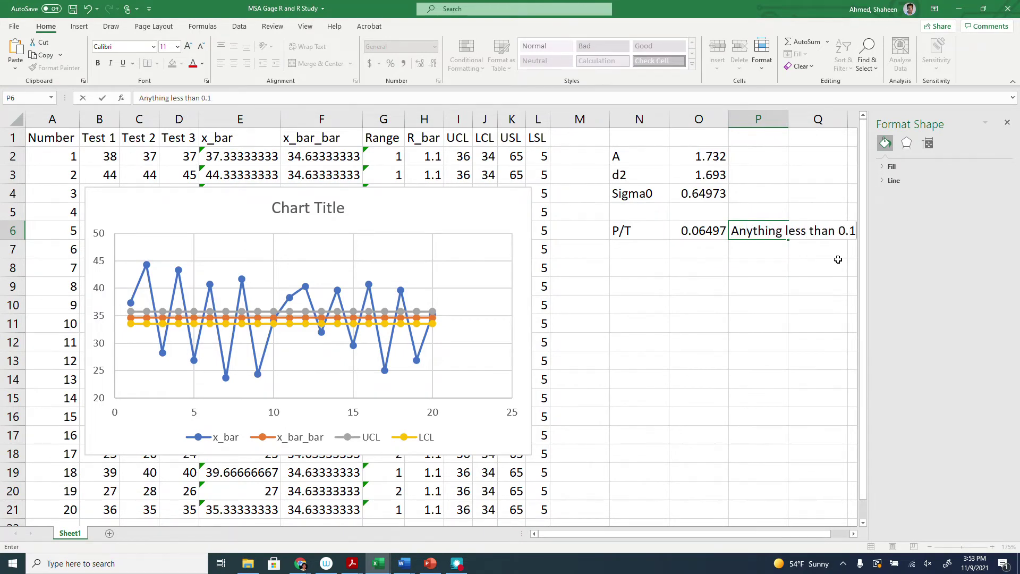
text(ns)
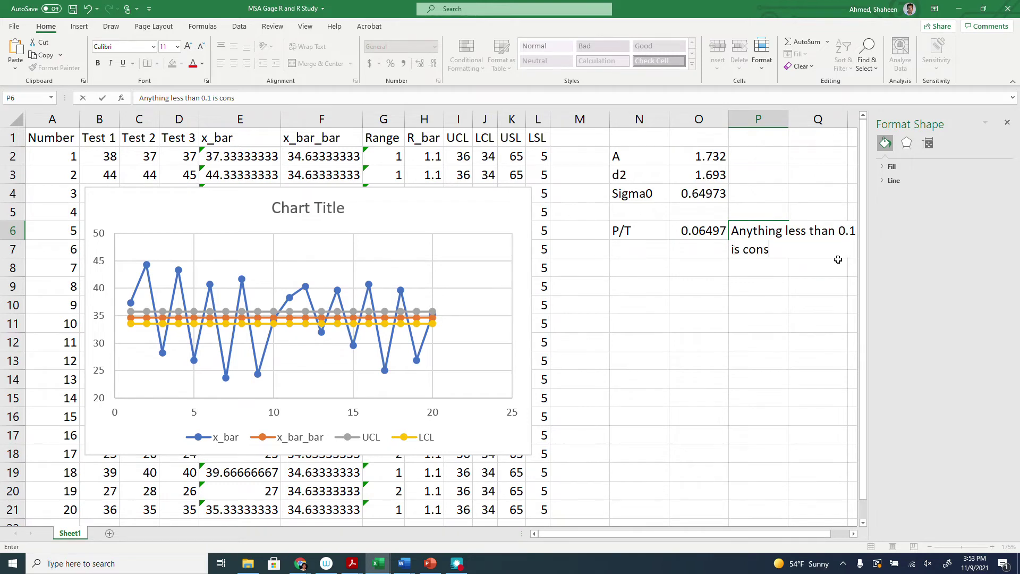
text(idered adequate mea)
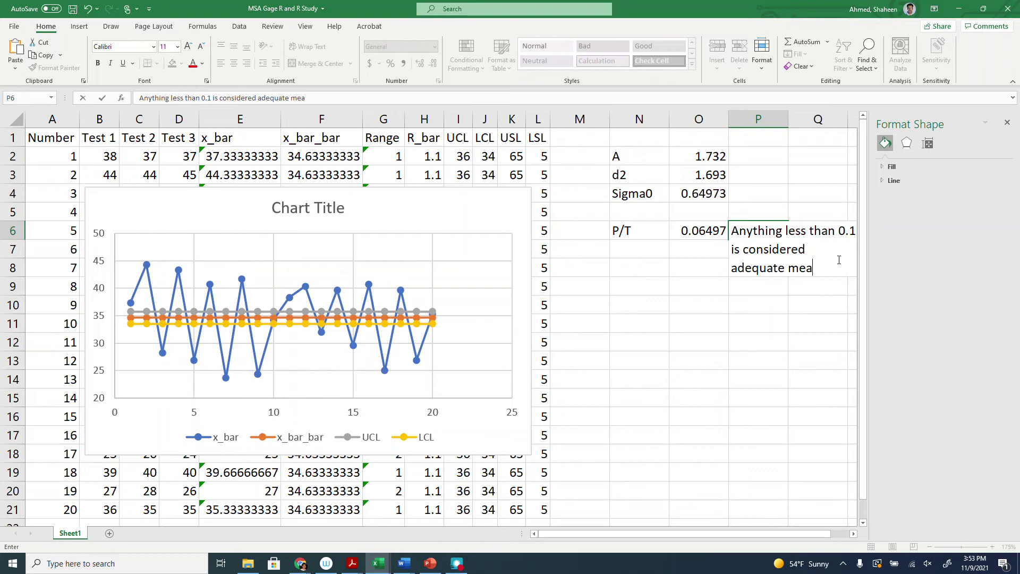
text(surement)
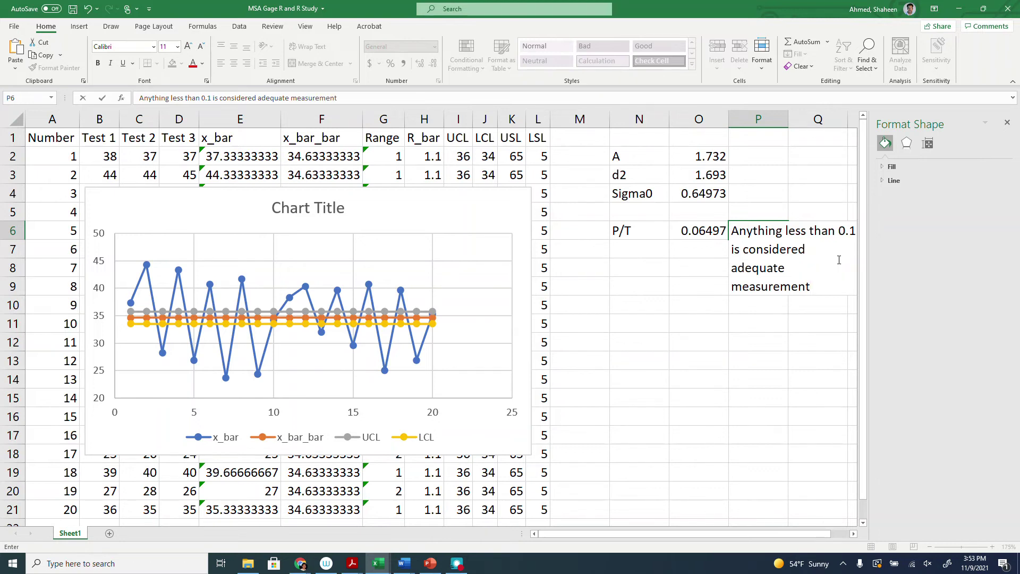
key(Return)
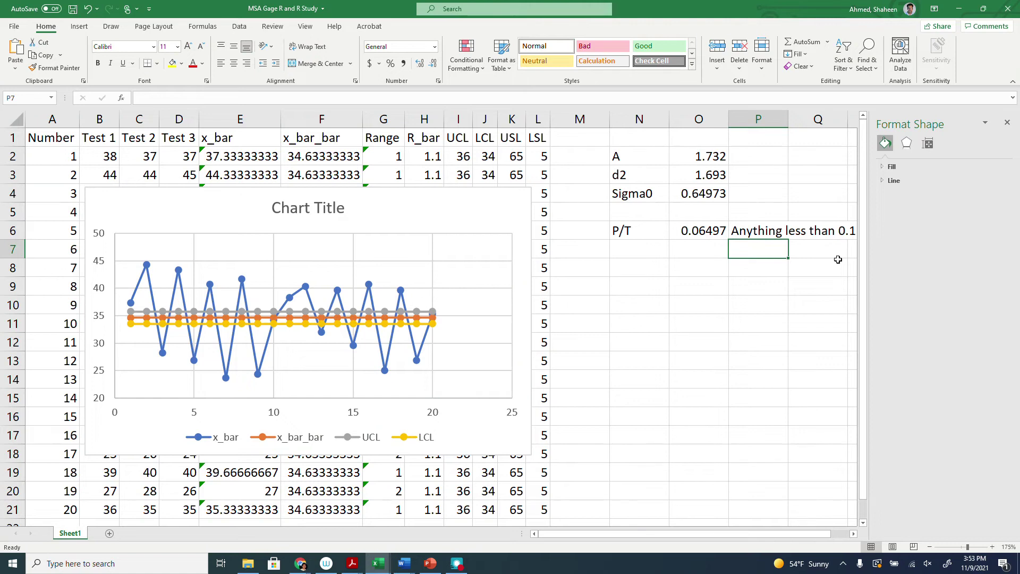
Extend the note in P6 with a full stop and the sentence "Anything over 0.5 is considered poor measurement".
double_click(769, 234)
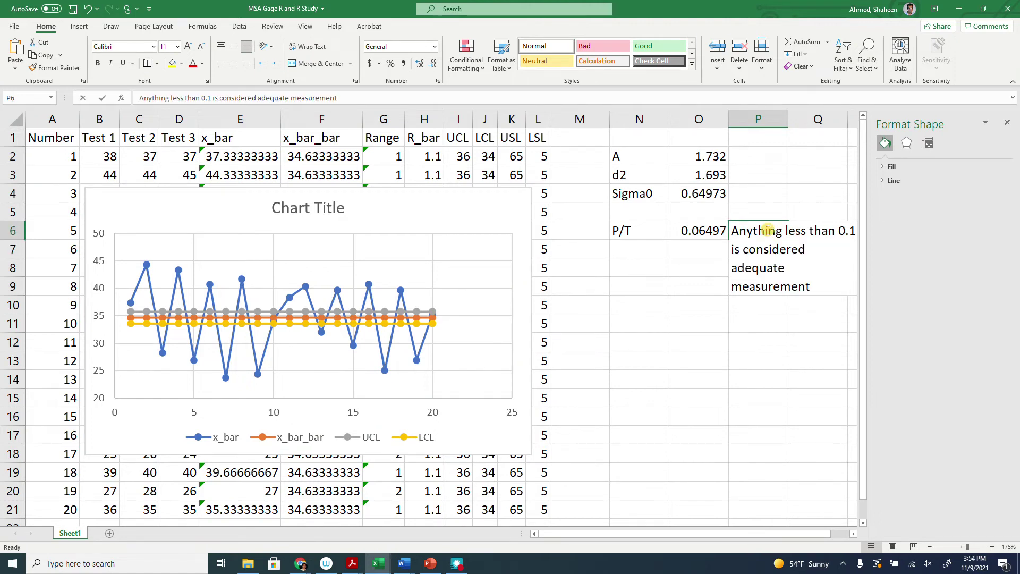
click(817, 282)
text(. any)
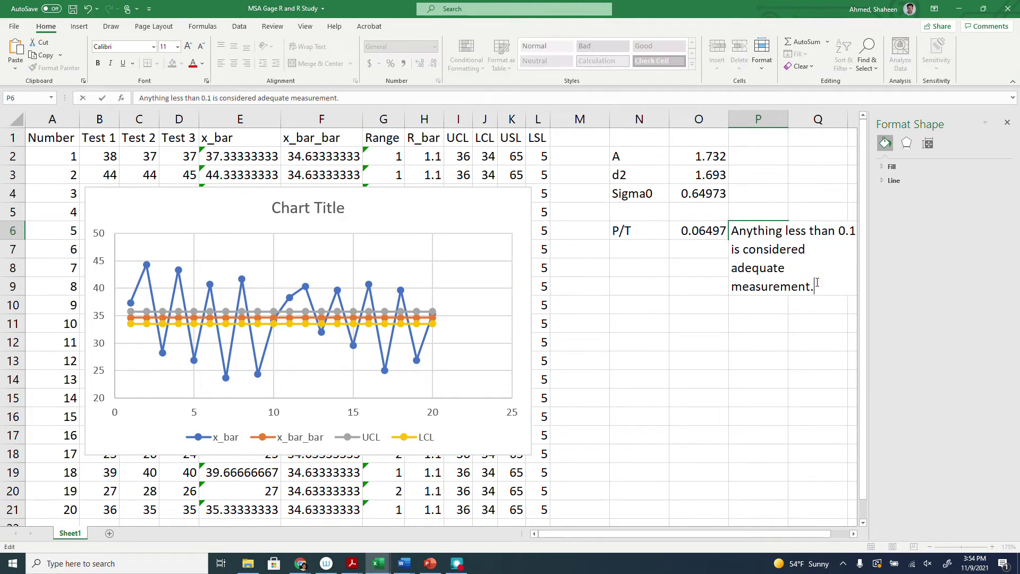
key(BackSpace)
key(BackSpace)
key(BackSpace)
text(An yth)
key(BackSpace)
key(BackSpace)
key(BackSpace)
key(BackSpace)
text(ything over)
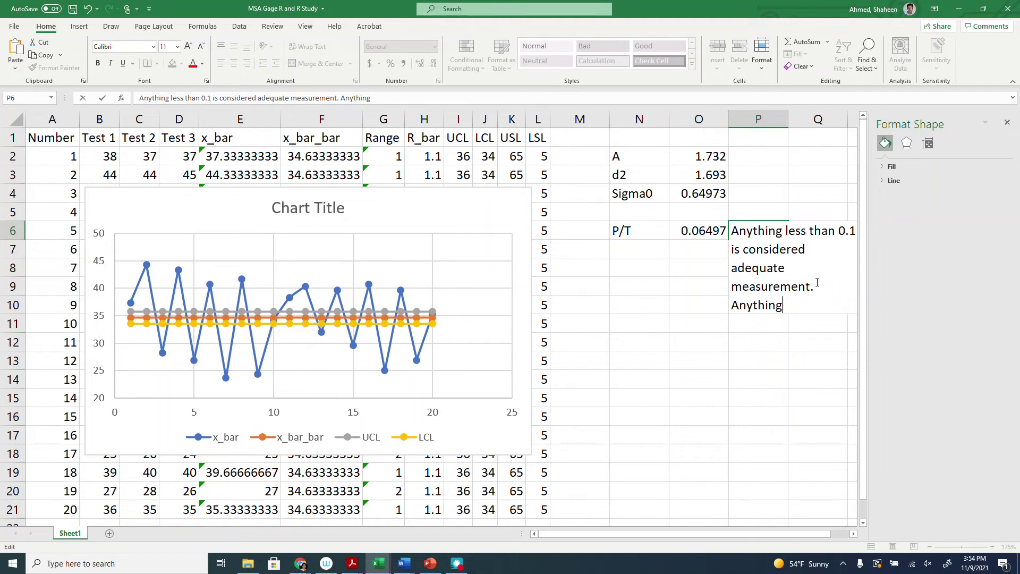
text(0.5)
text( is consid)
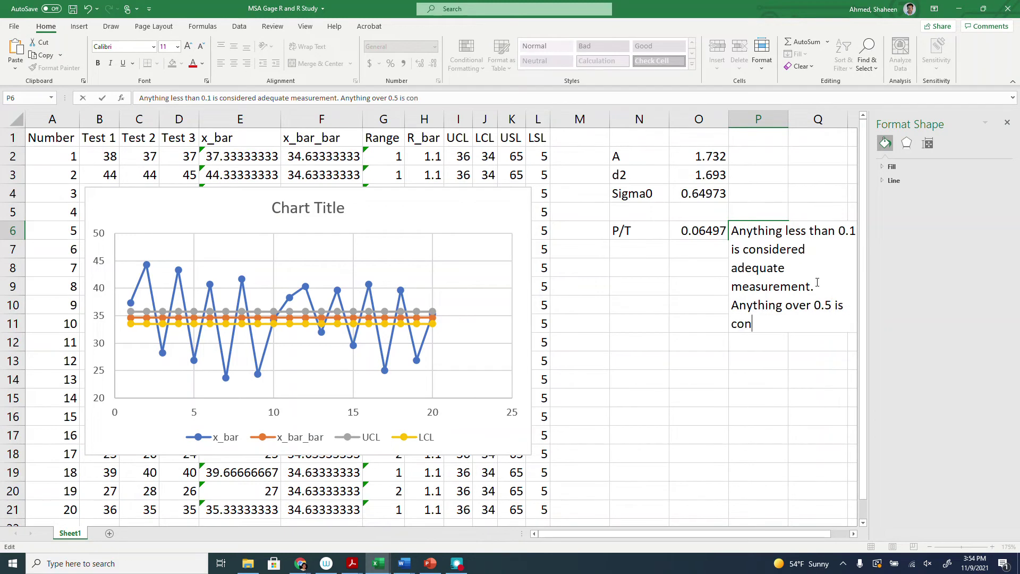
text(ered)
text( bad)
key(BackSpace)
key(BackSpace)
key(BackSpace)
text(poor m)
text(easurement)
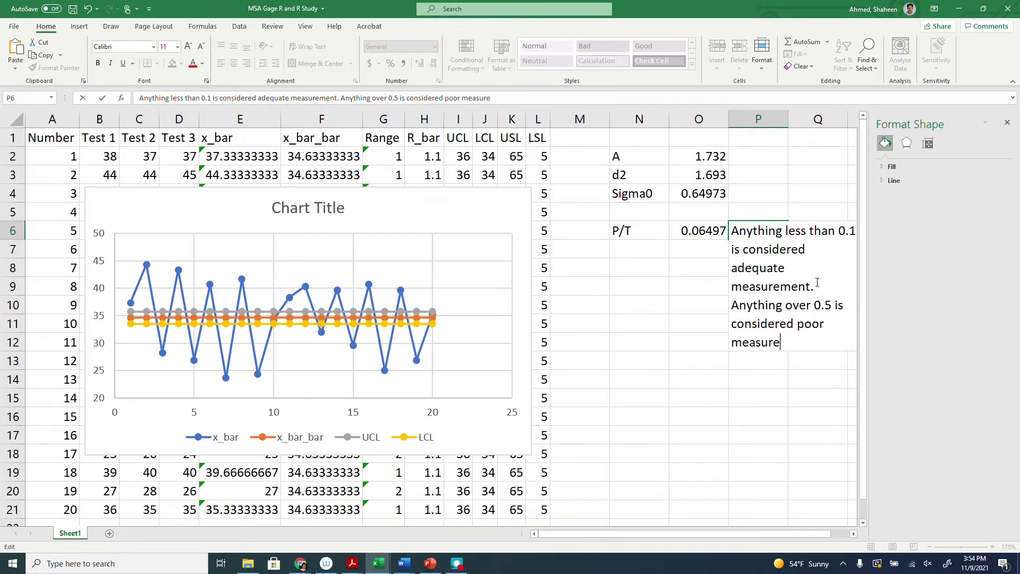
key(Return)
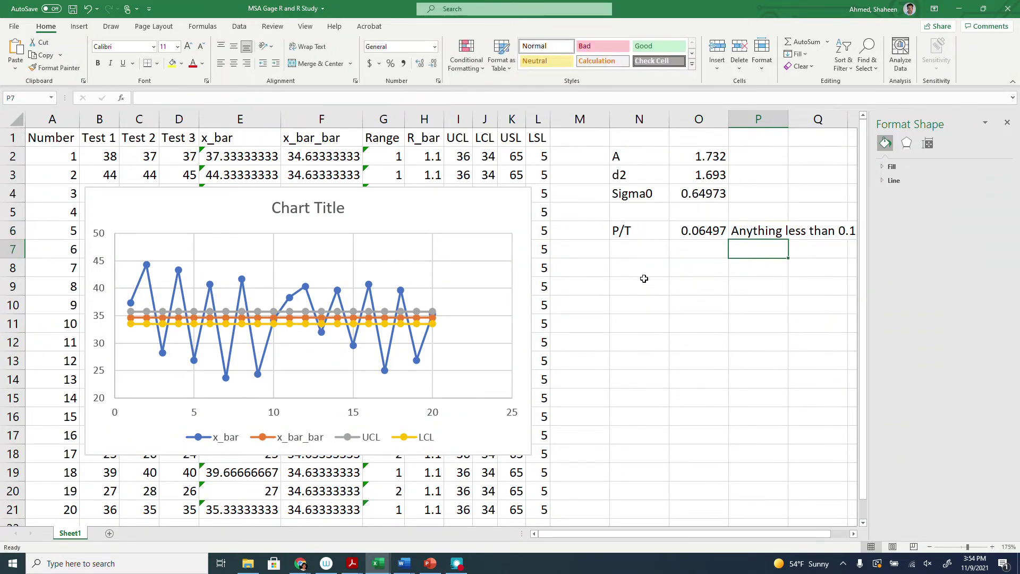
Enter the note "Gauge Standard Deviation" in P4, beside the Sigma0 value.
click(645, 266)
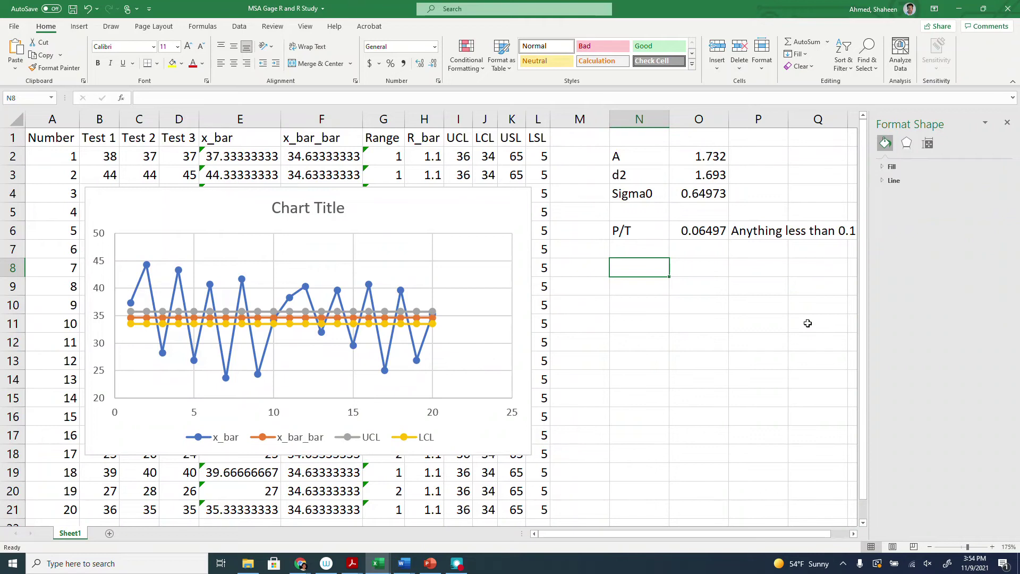
click(764, 198)
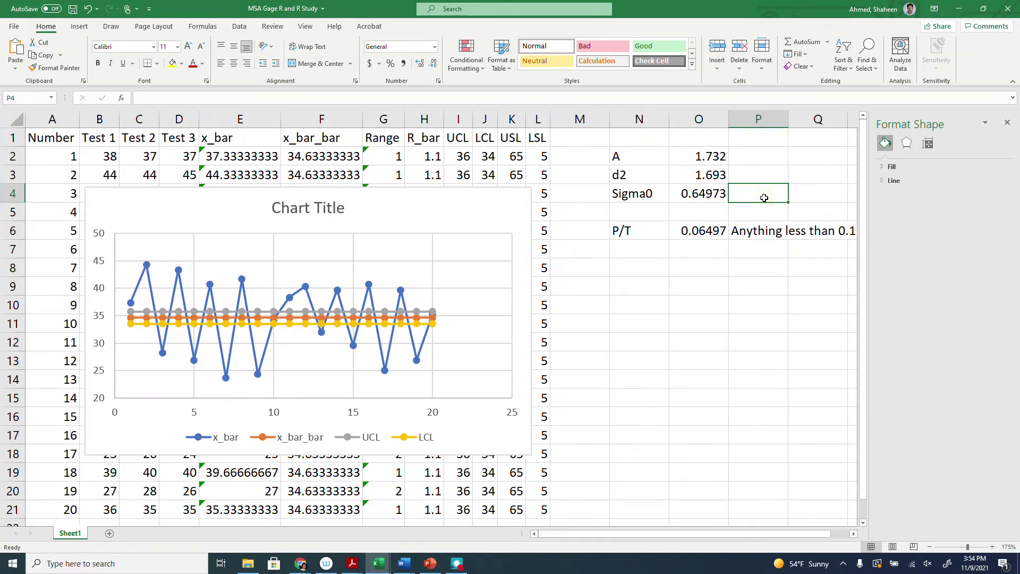
text(Gauge Standard Deviation)
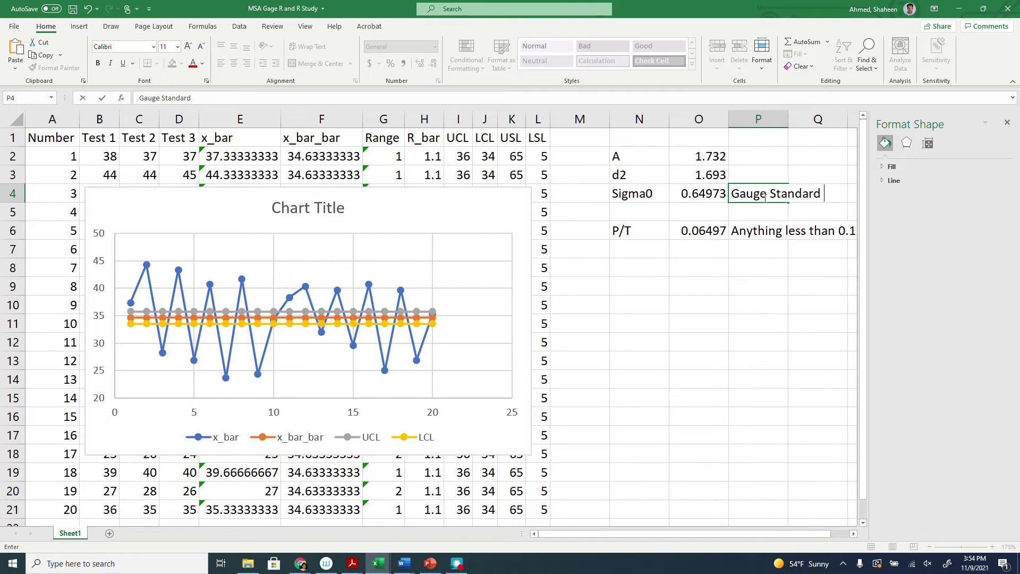
key(Return)
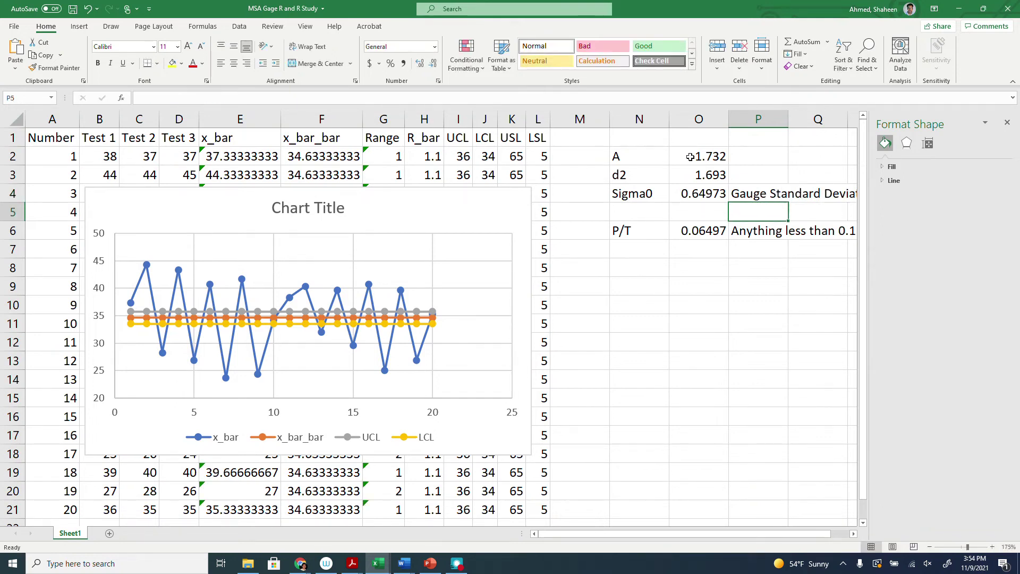
Calculate the square of Sigma0 in O5 by multiplying O4 by itself.
click(703, 214)
text(=)
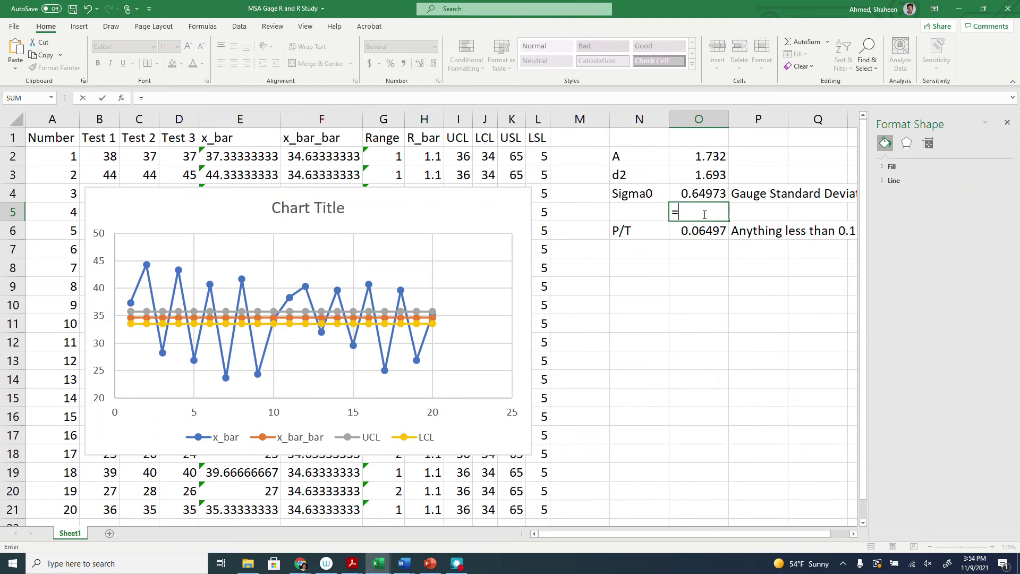
click(719, 193)
text(*)
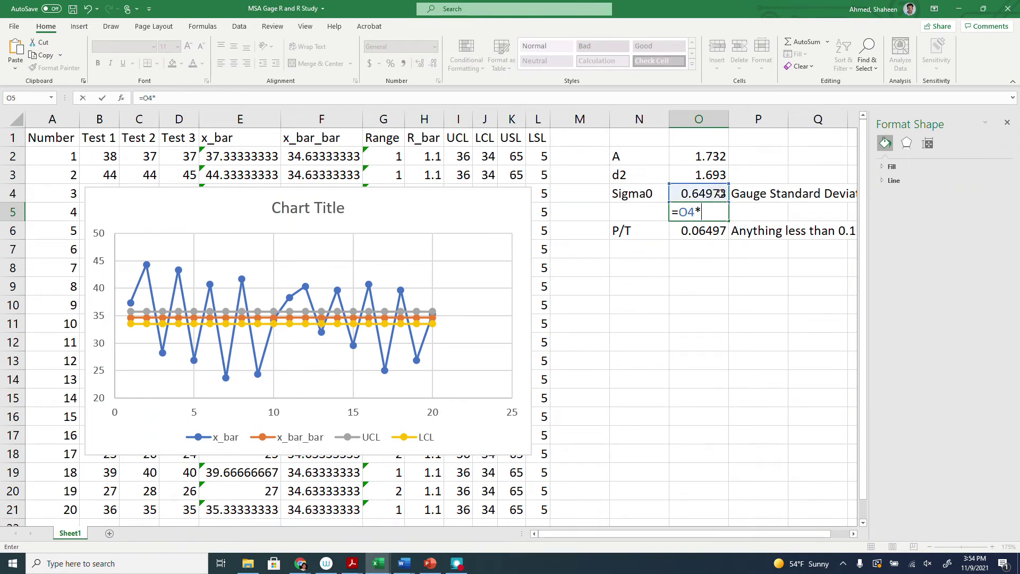
click(719, 194)
key(Return)
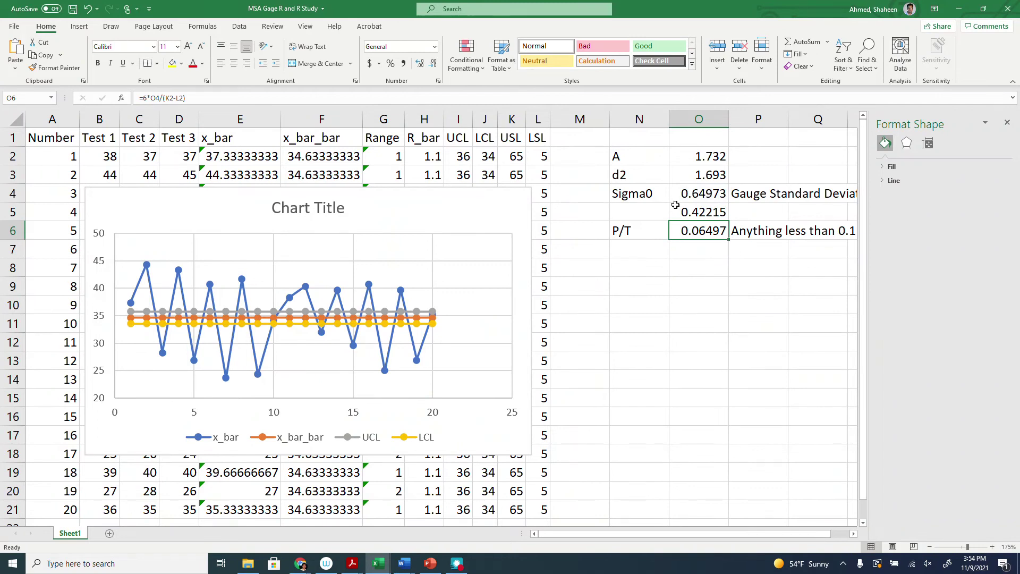
Label the squared Sigma0 value as Variability in N5.
click(648, 207)
text(Vair)
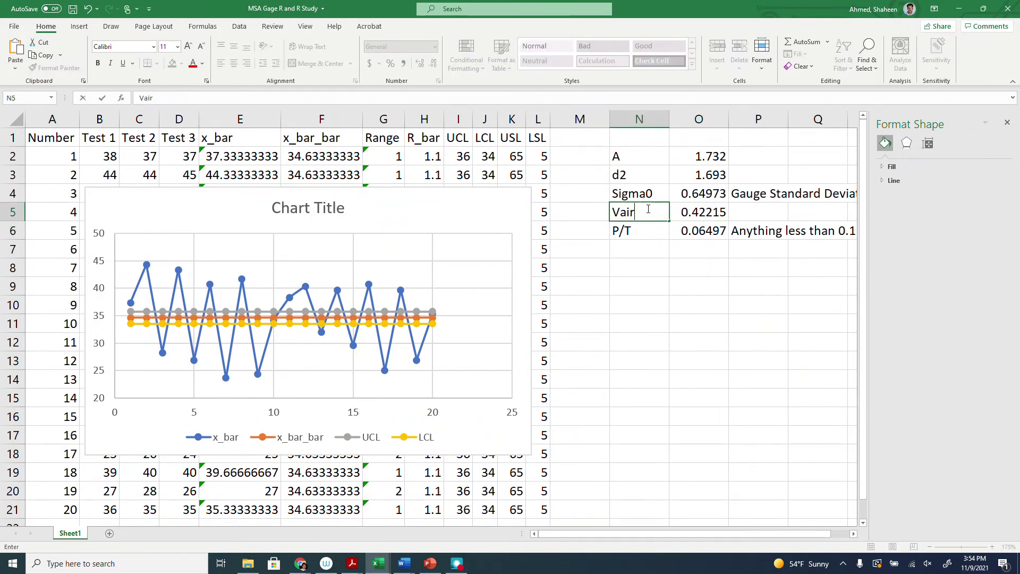
text(iability)
key(Return)
key(Return)
key(Return)
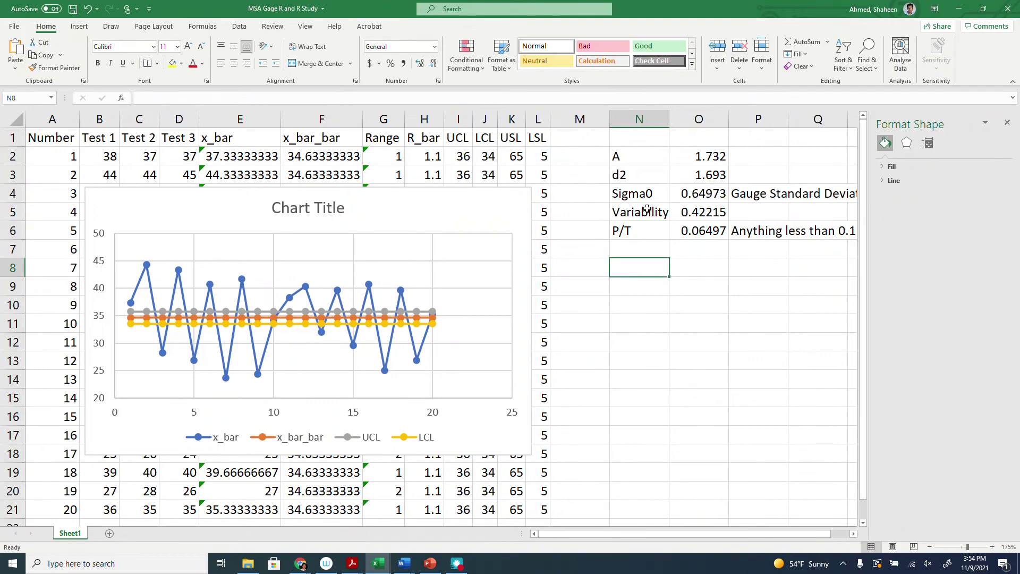
Label N8 as Total Standard Deviation, fit column N's width to the text, and close the Format Shape pane.
text(Total S)
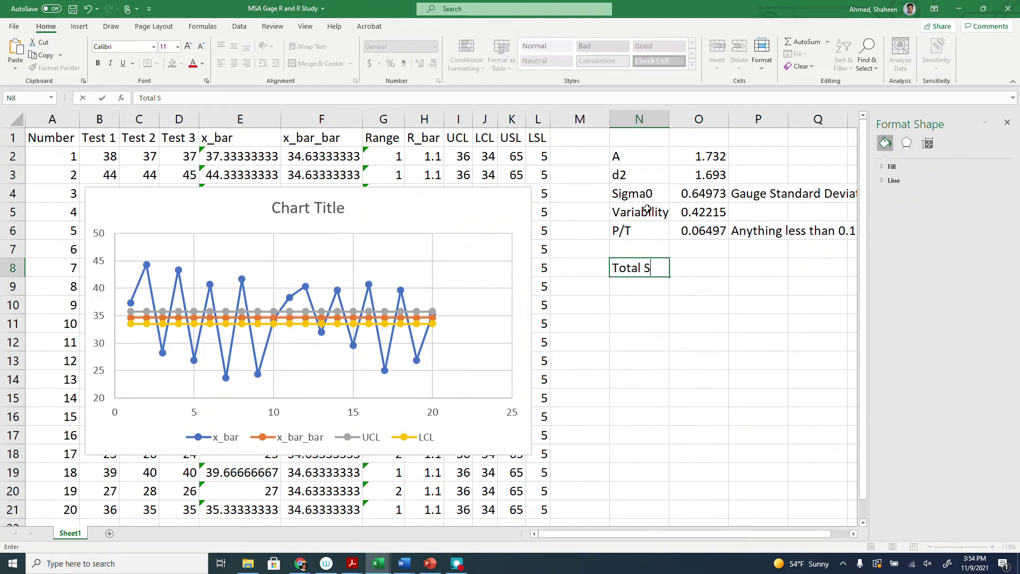
text(tandard Deviation)
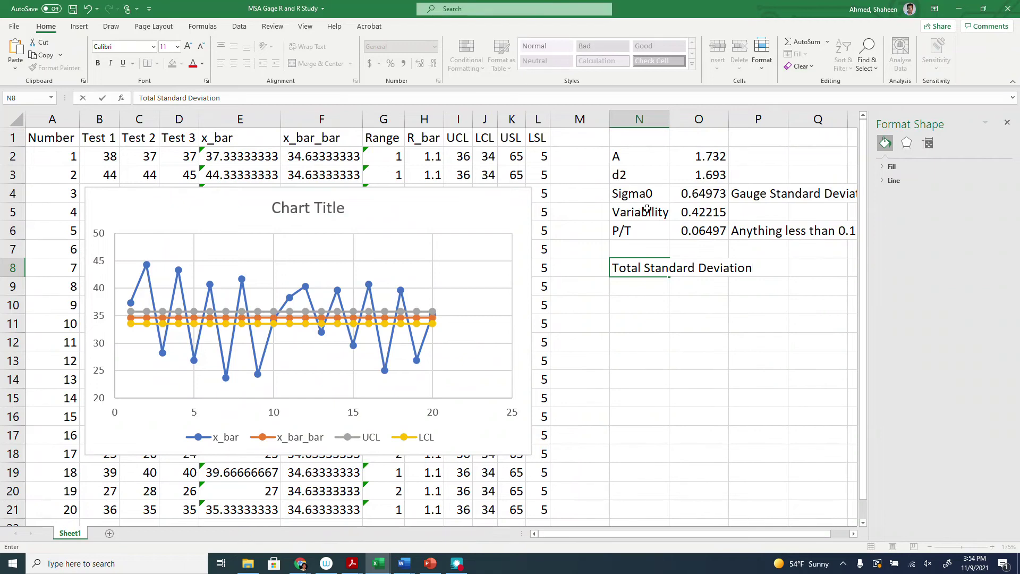
key(Tab)
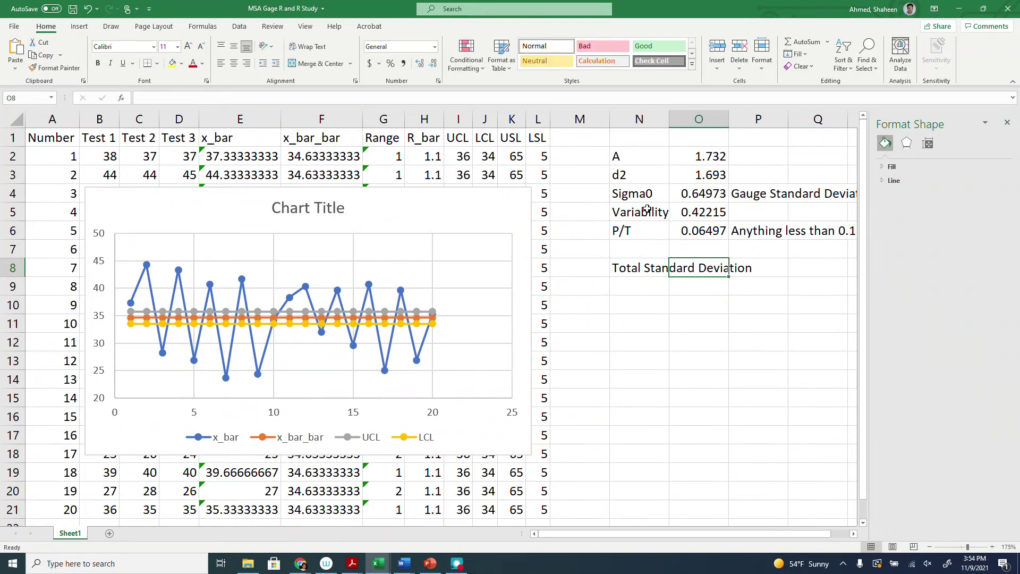
double_click(670, 123)
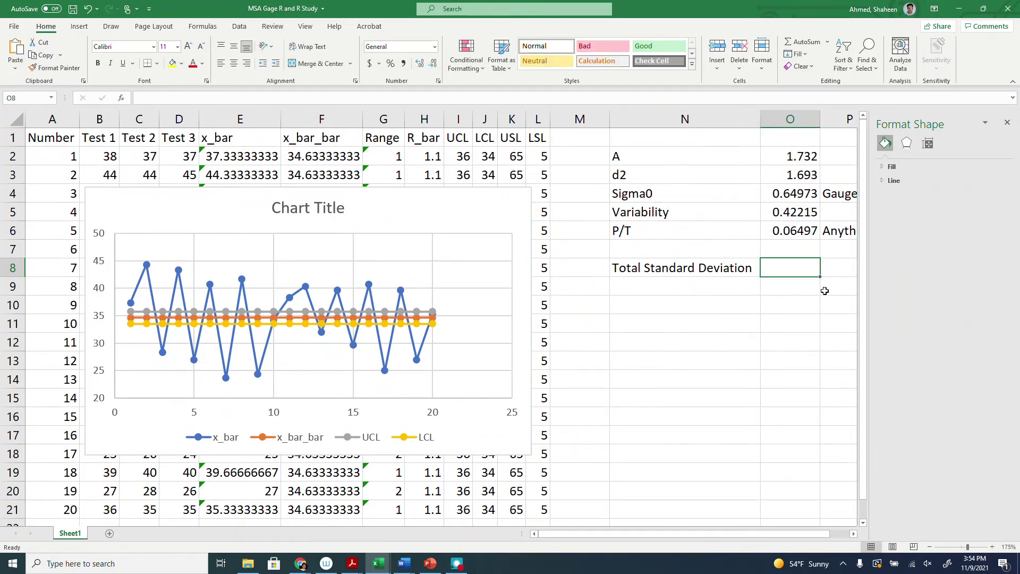
click(1007, 125)
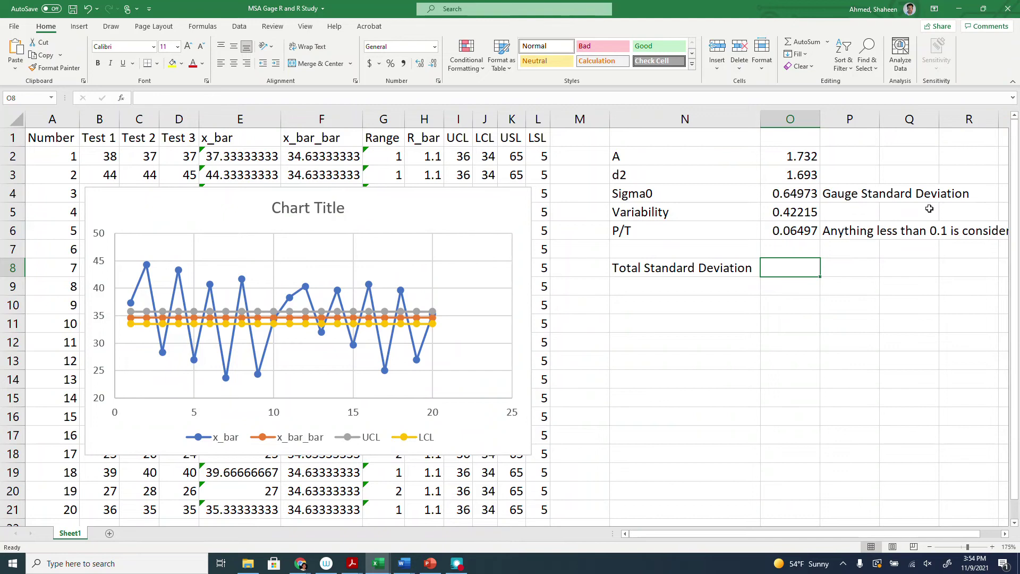
Calculate the sample standard deviation of all three test columns in O8 with =STDEV.S(B:D).
text(=stdev)
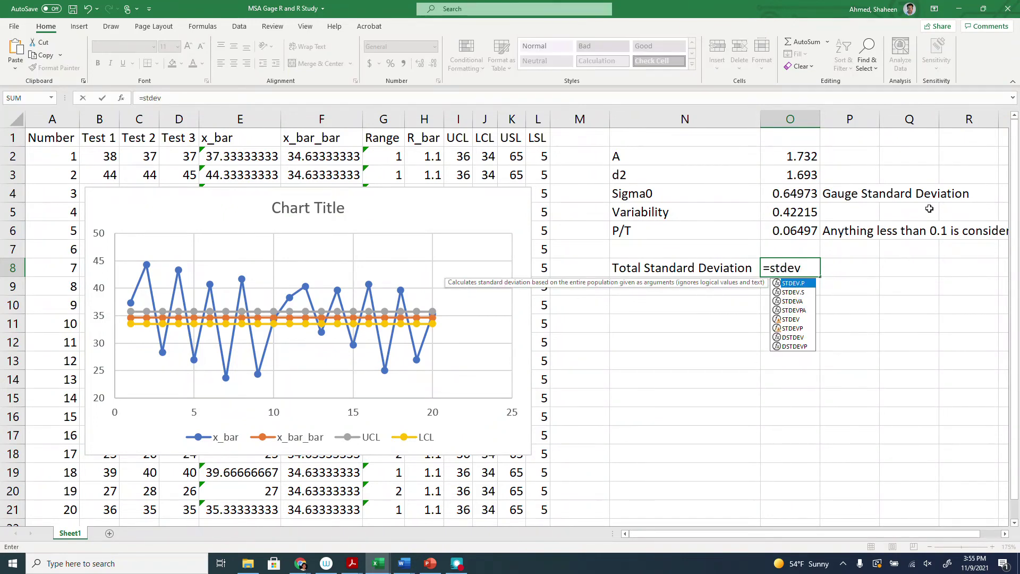
text(.s()
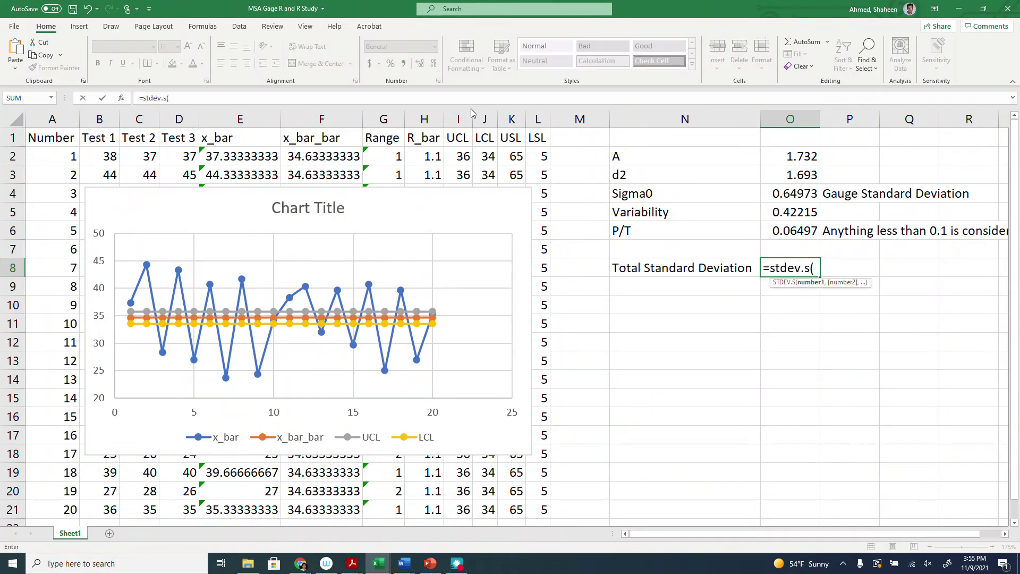
click(101, 119)
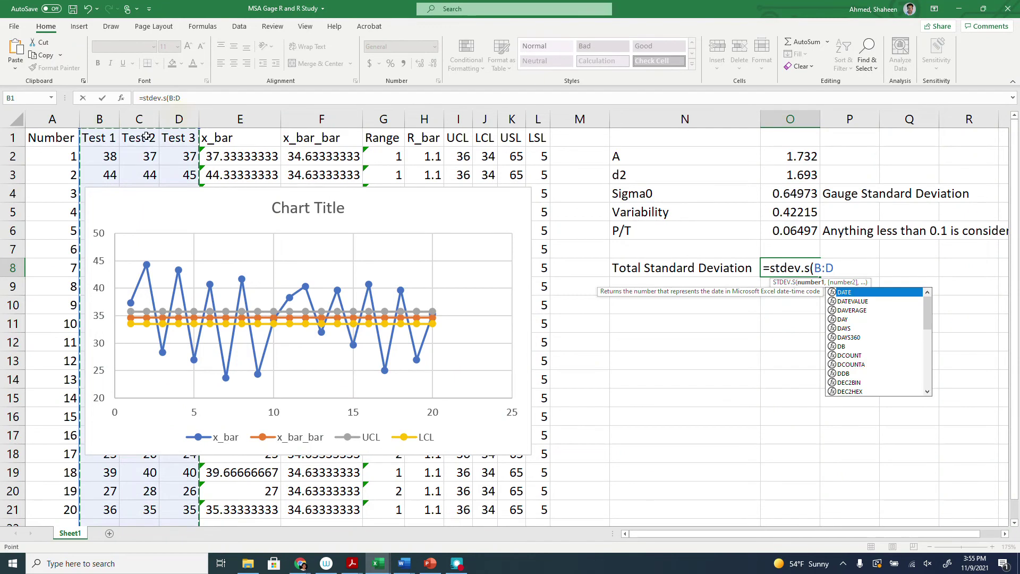
key(Return)
click(726, 316)
click(791, 269)
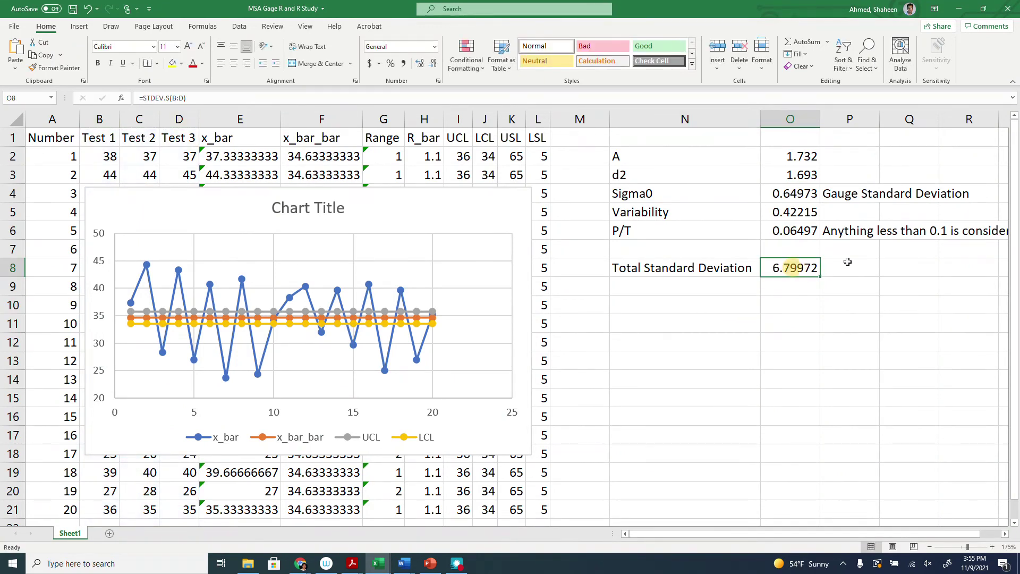
Label N9 as Total variability, directly below Total Standard Deviation.
click(850, 262)
key(Down)
key(Left)
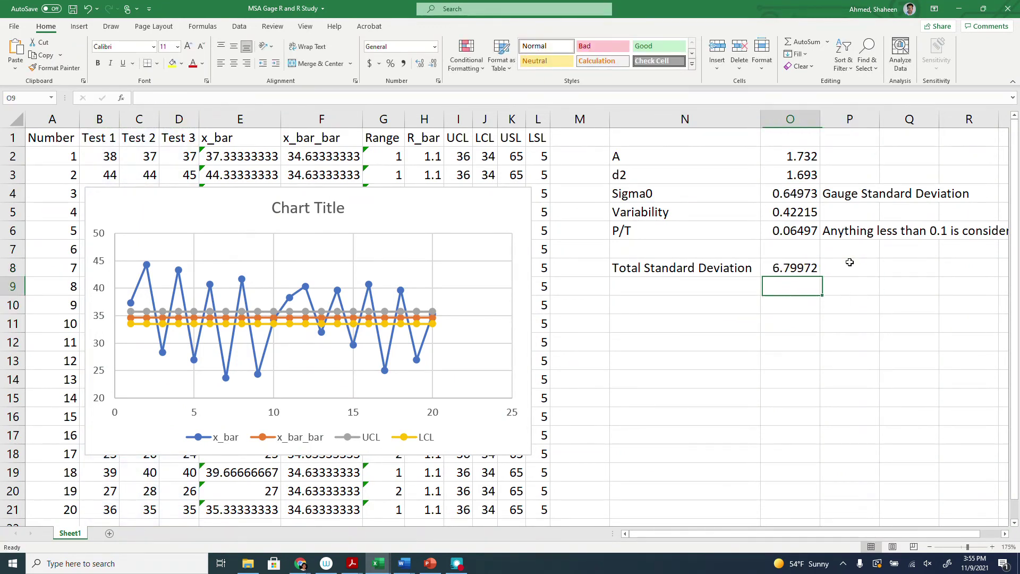
key(Left)
text(Total ve)
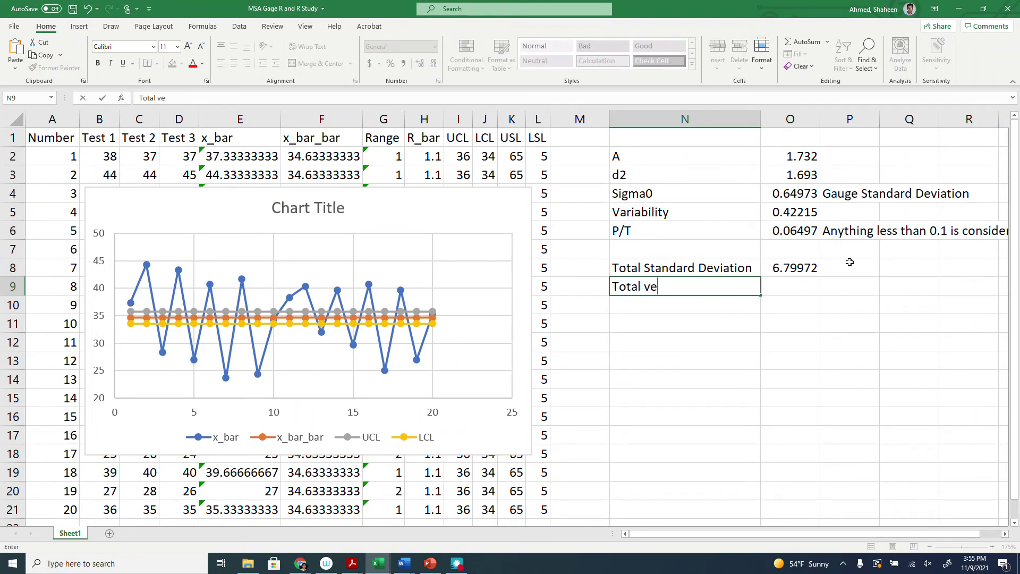
key(BackSpace)
text(ariability)
key(Tab)
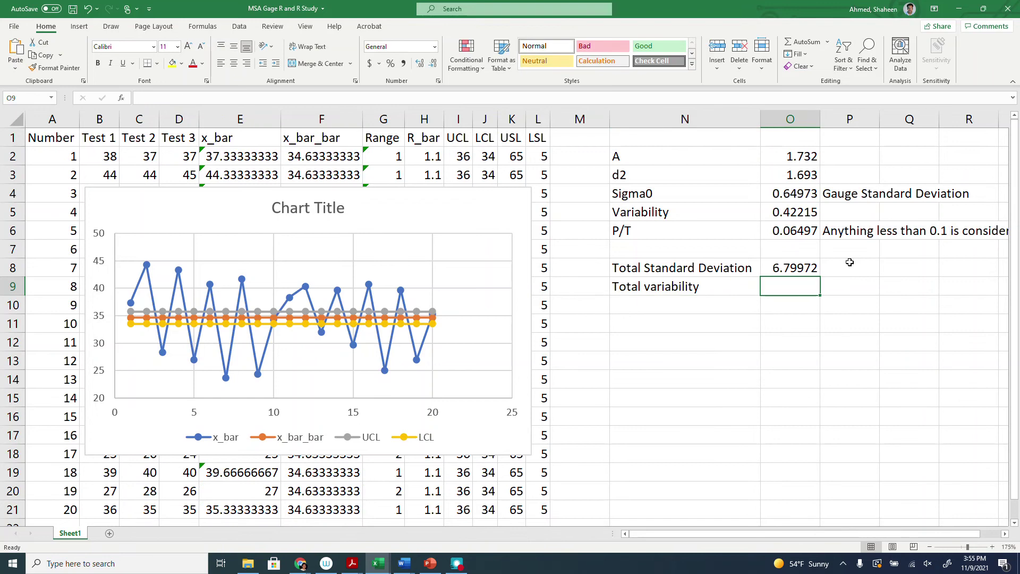
Calculate the total variability in O9 by multiplying O8 by itself.
text(=)
click(796, 269)
text(*)
click(794, 268)
key(Return)
Label N11 as % variation Gauge, leaving one blank row below Total variability.
key(Return)
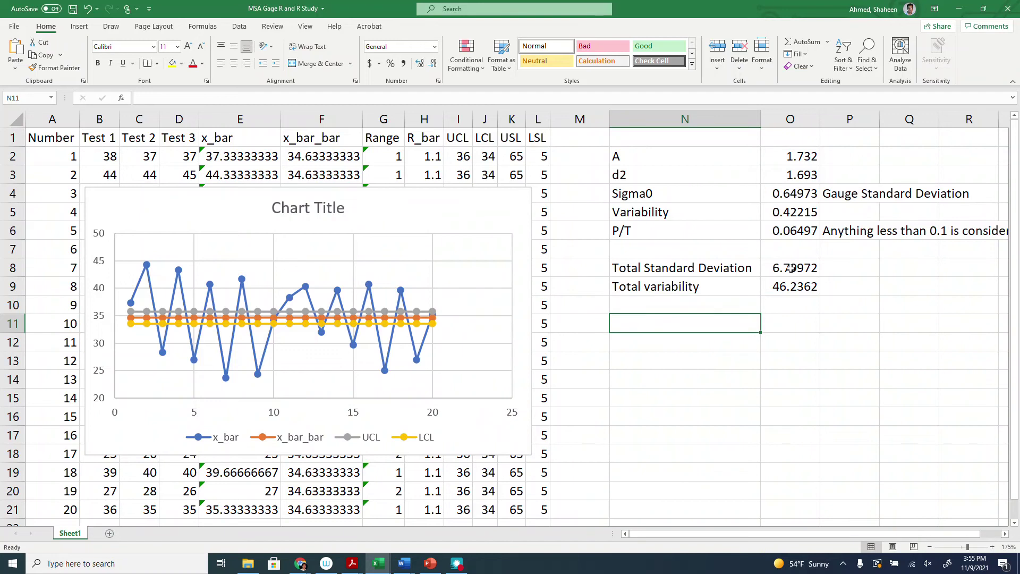
text(% variation )
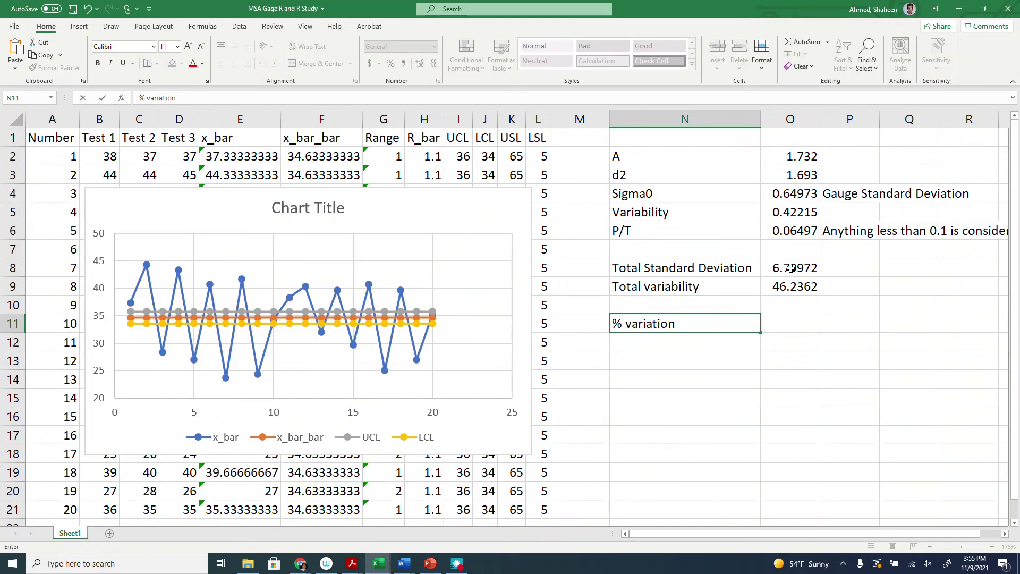
text(Gauge)
key(Tab)
Calculate the gauge's percent variation in O11 by dividing Variability (O5) by Total variability (O9) and multiplying by 100.
text(=)
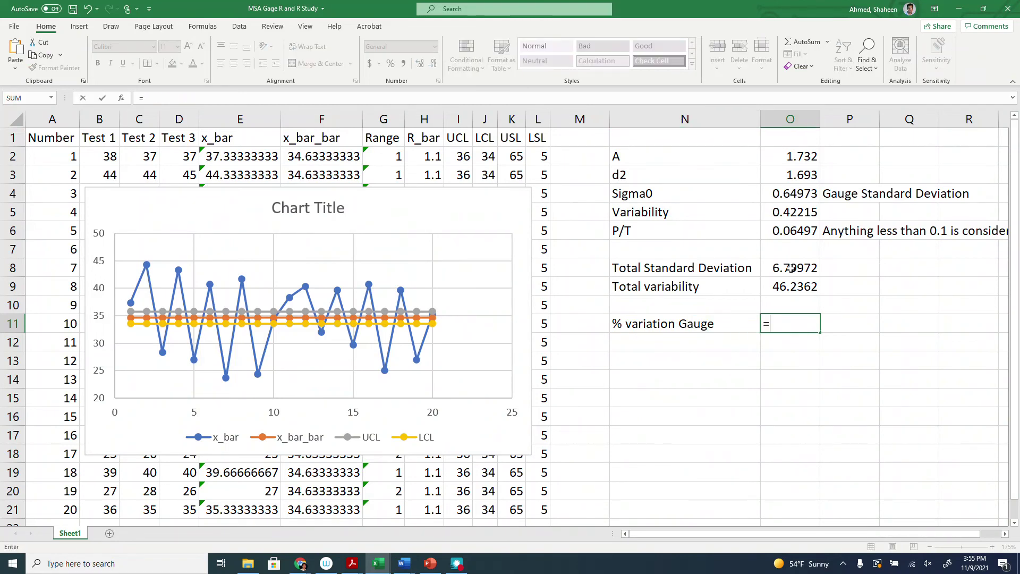
click(794, 213)
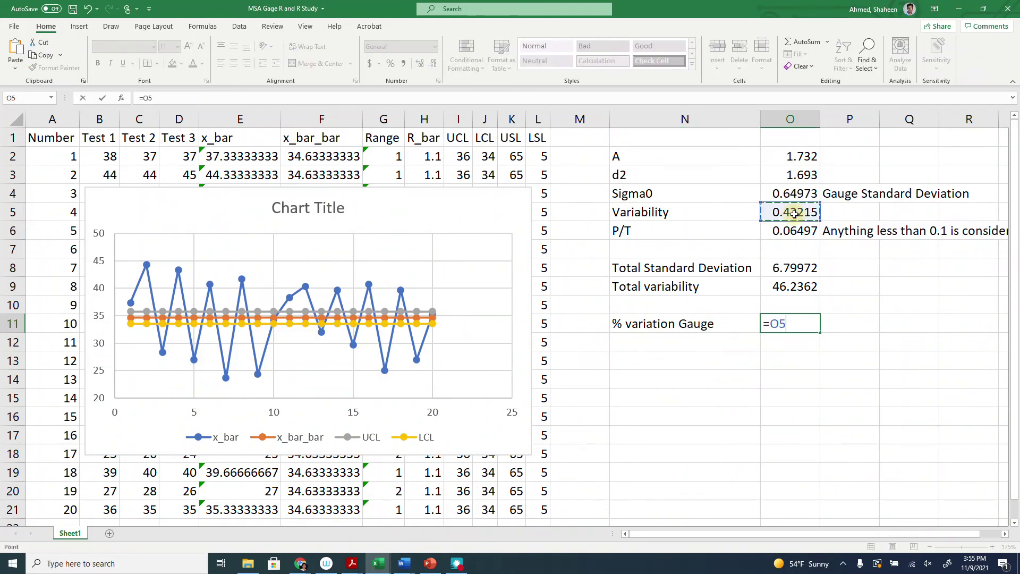
text(/)
click(790, 283)
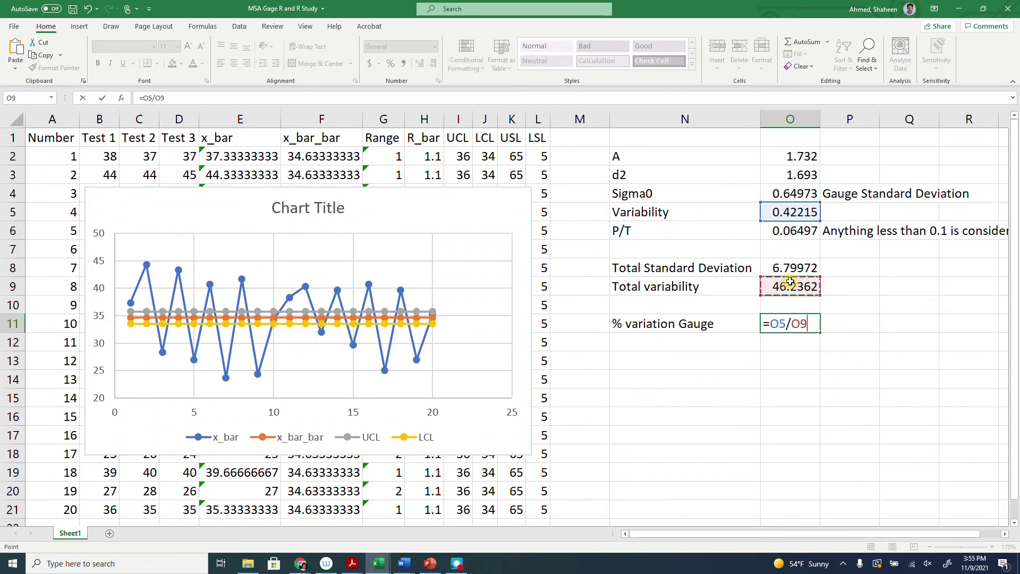
text(*100)
key(Return)
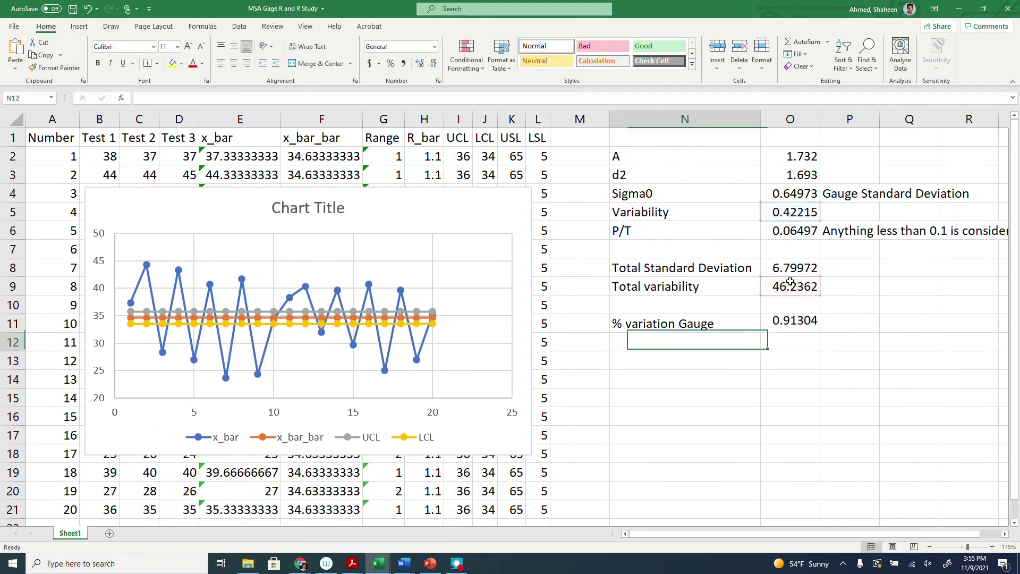
Add the note ".91% is due to the measurement system" in P11, beside the gauge variation result.
key(Right)
key(Up)
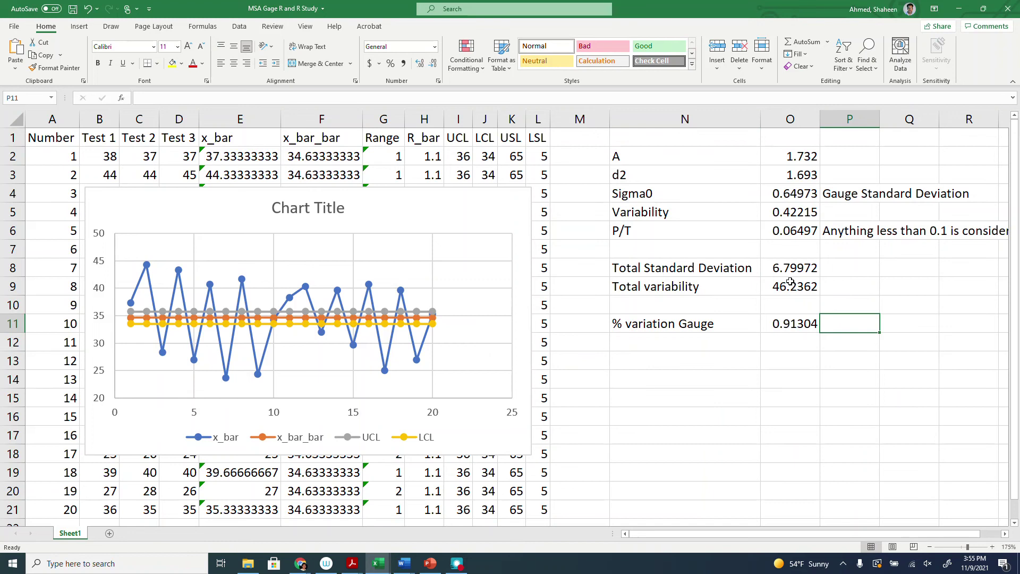
text(.91)
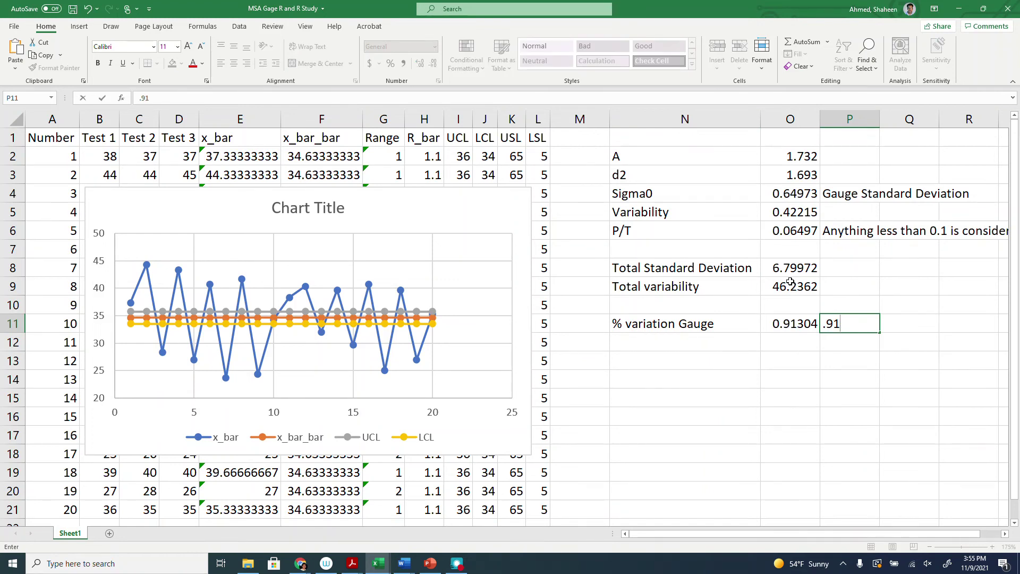
text(%T)
text( is du)
text(e to the )
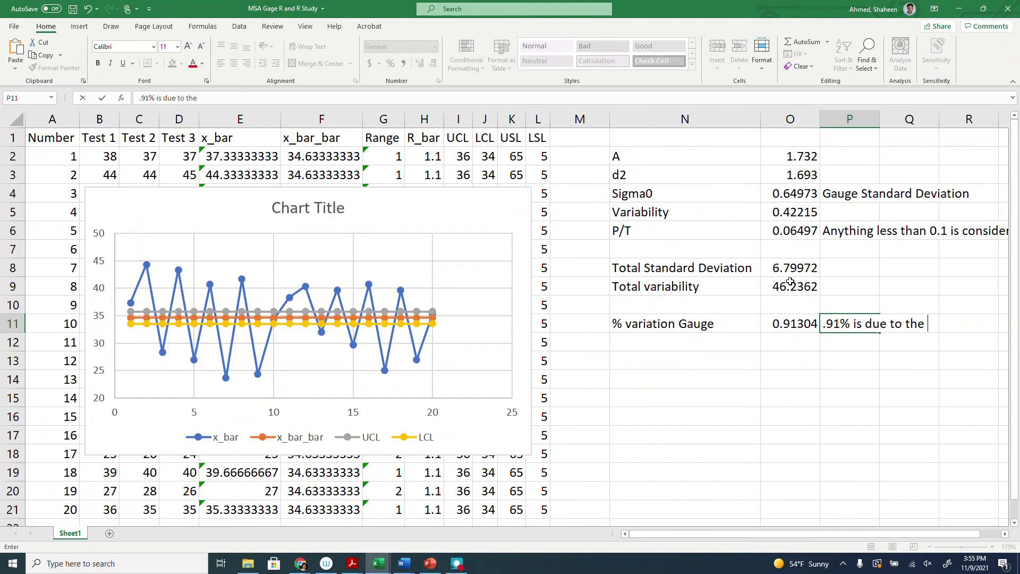
text(measurement system)
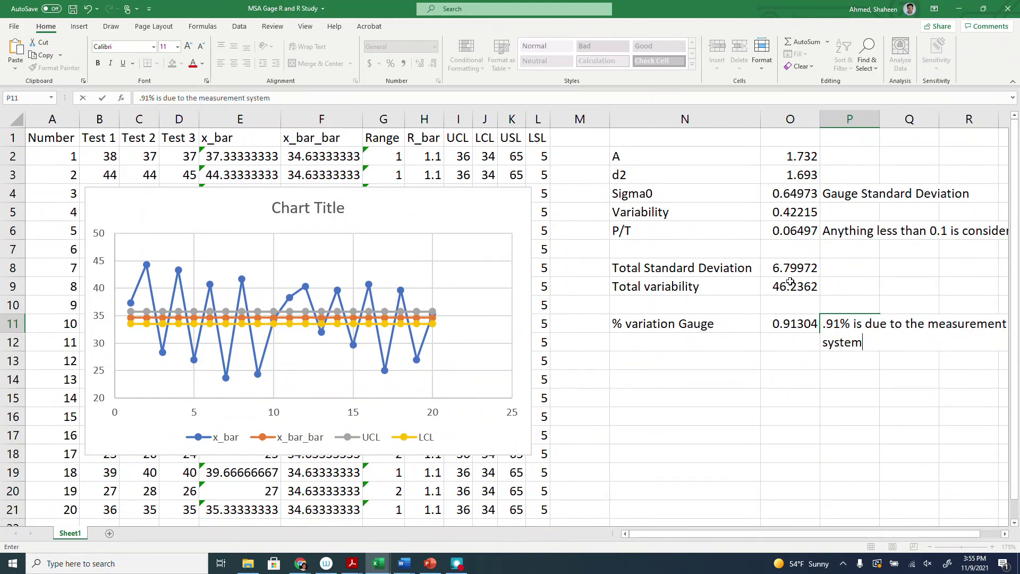
key(Return)
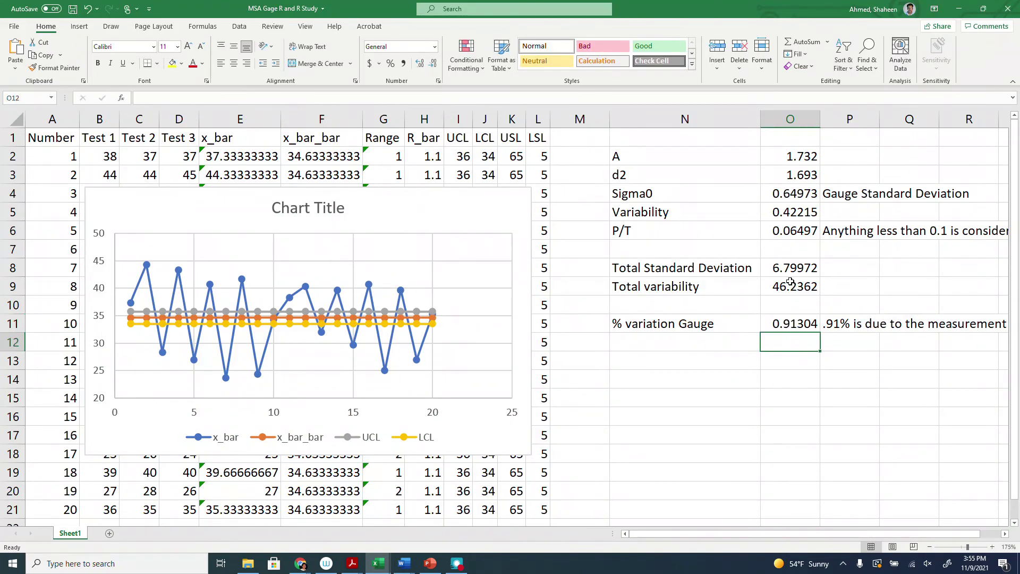
Calculate the remaining percent variation in O12 by subtracting the gauge variation in O11 from 100.
text(=)
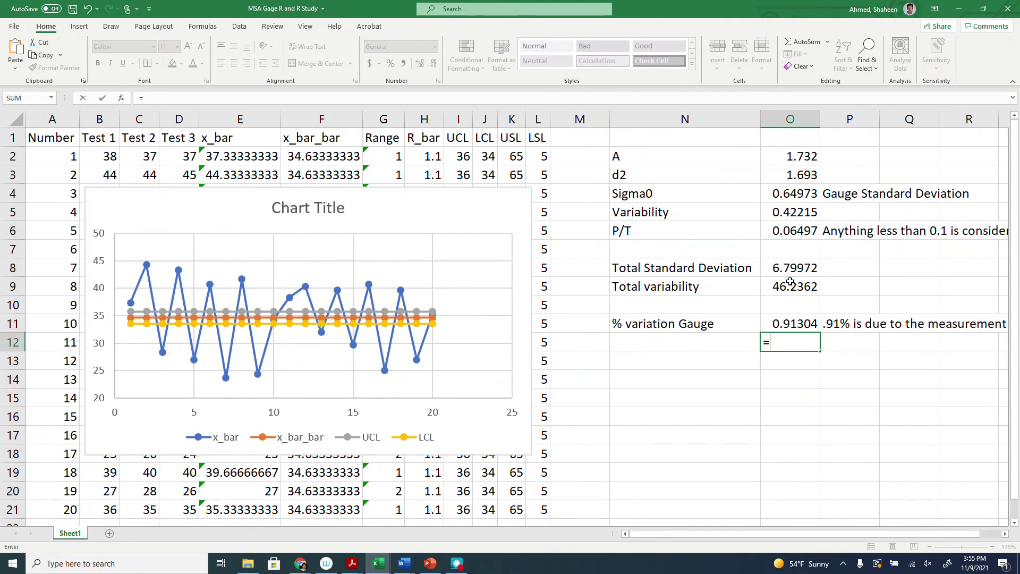
text(100-)
click(795, 326)
key(Return)
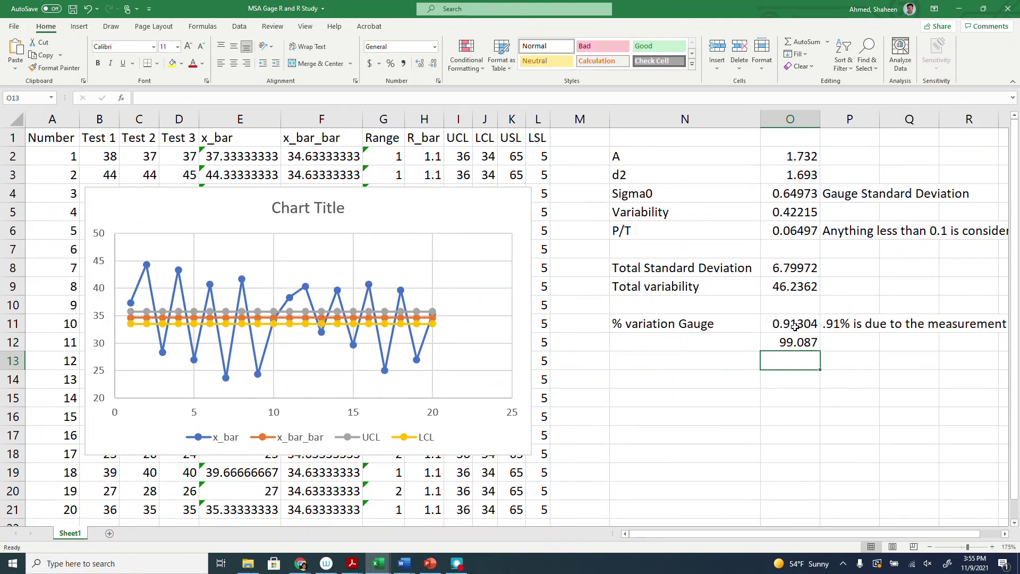
key(Right)
key(Up)
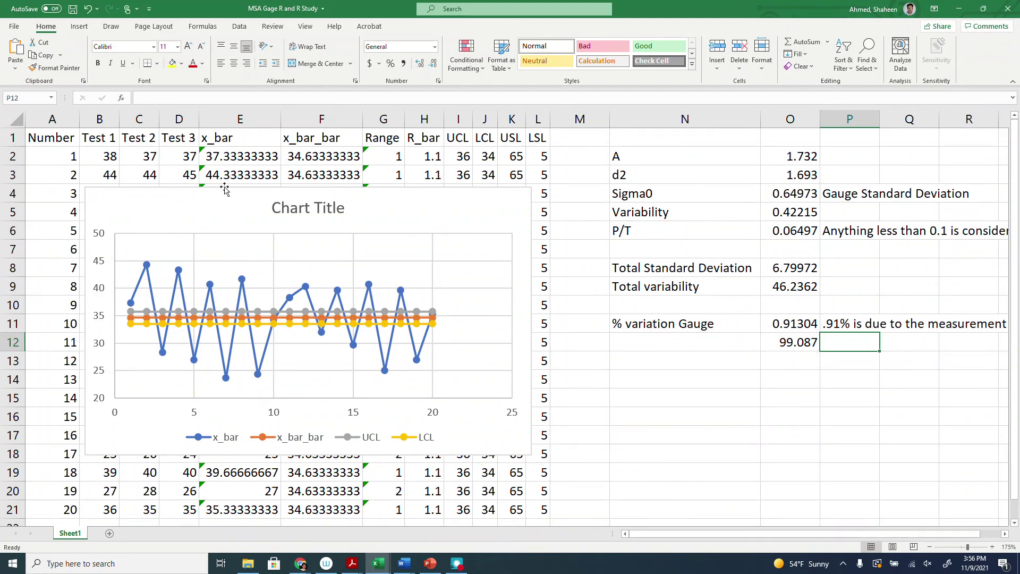
Shift the x_bar chart slightly to the right, uncovering the Number and Test 1 columns.
drag(226, 189, 261, 192)
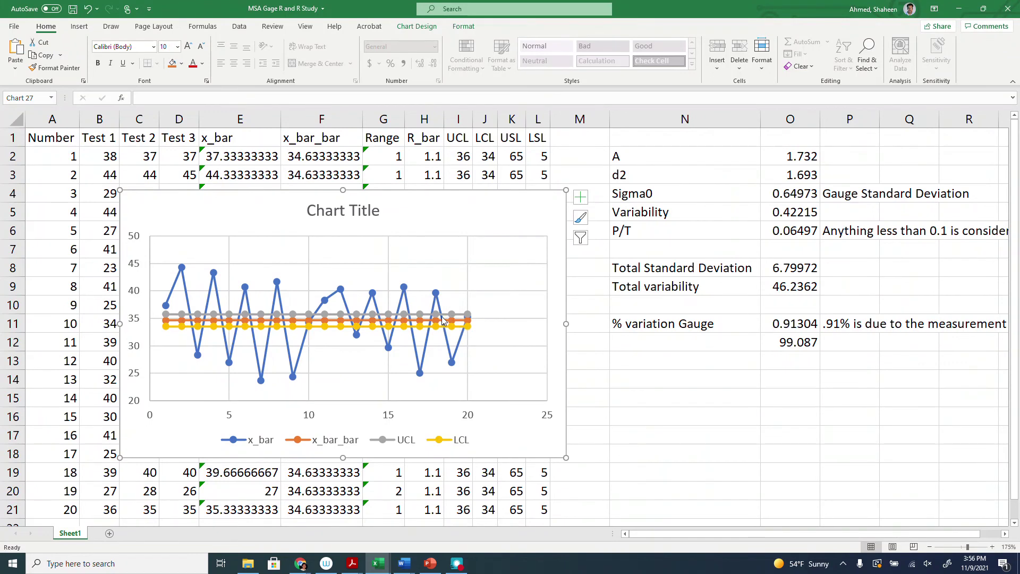
mouse_move(445, 331)
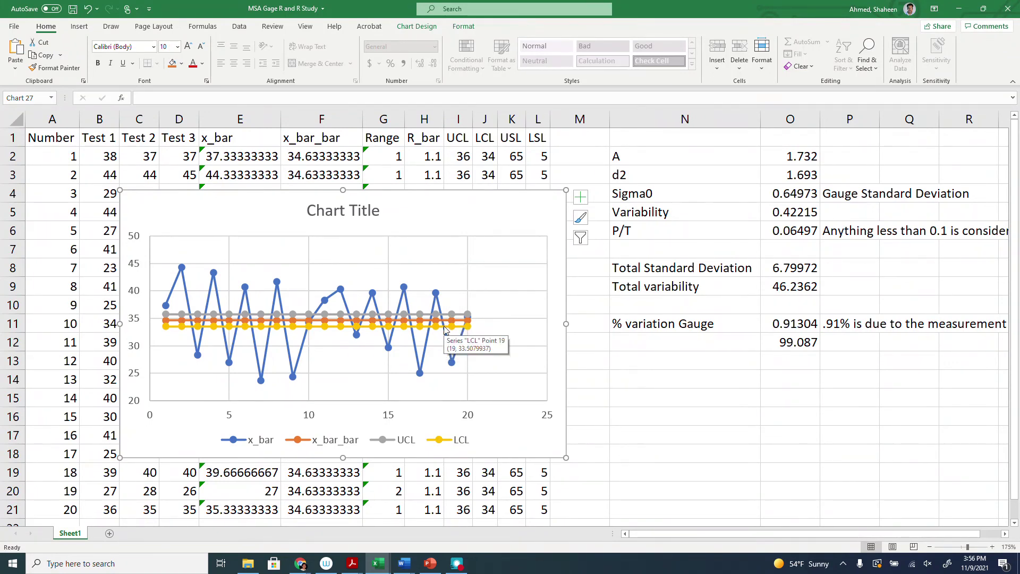
Review the Sigma0, Variability and P/T rows, including the P/T formula in O6, and the gauge variation formula in O11.
click(803, 191)
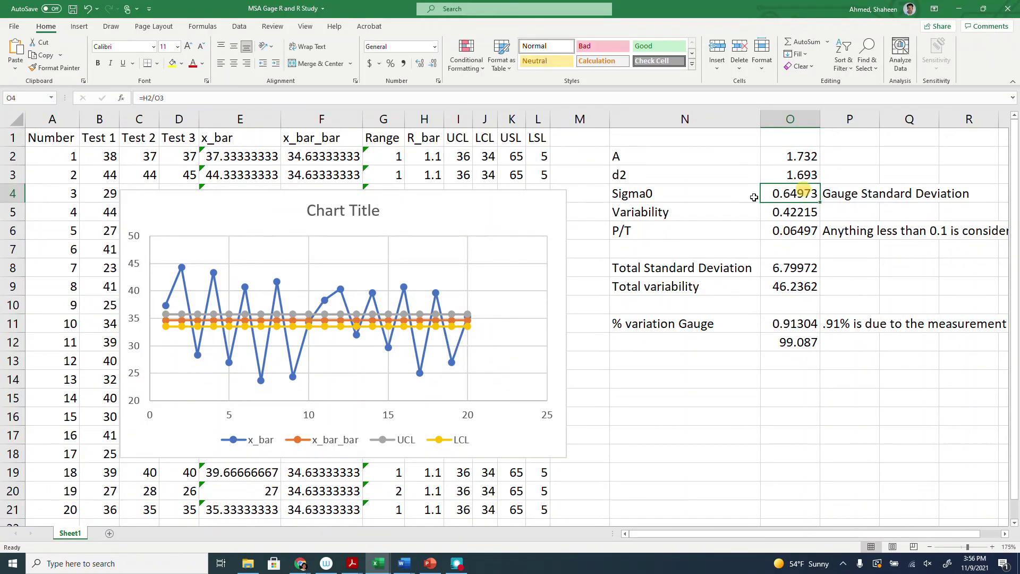
click(719, 194)
drag(718, 194, 797, 213)
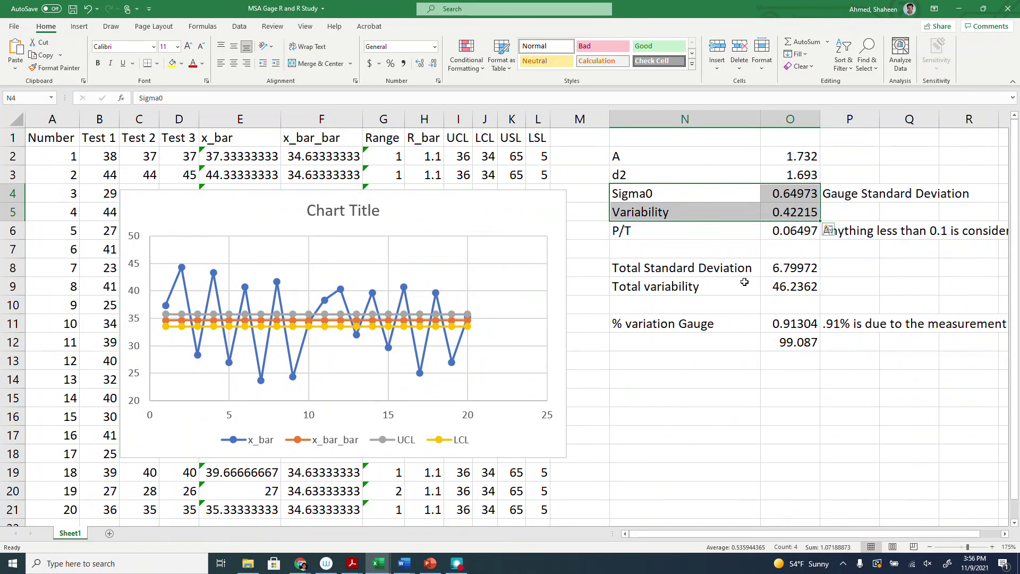
drag(715, 232, 780, 230)
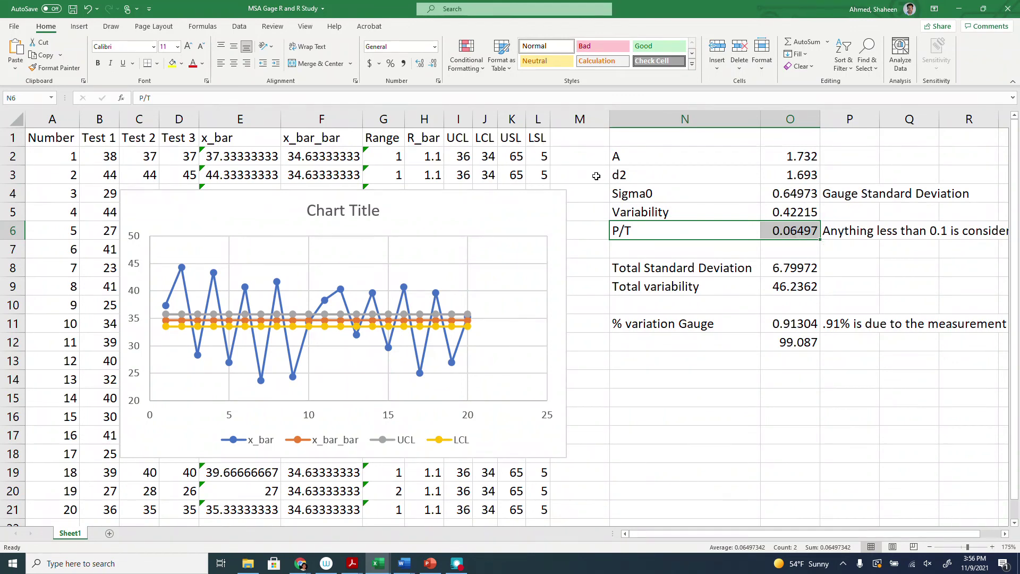
double_click(791, 229)
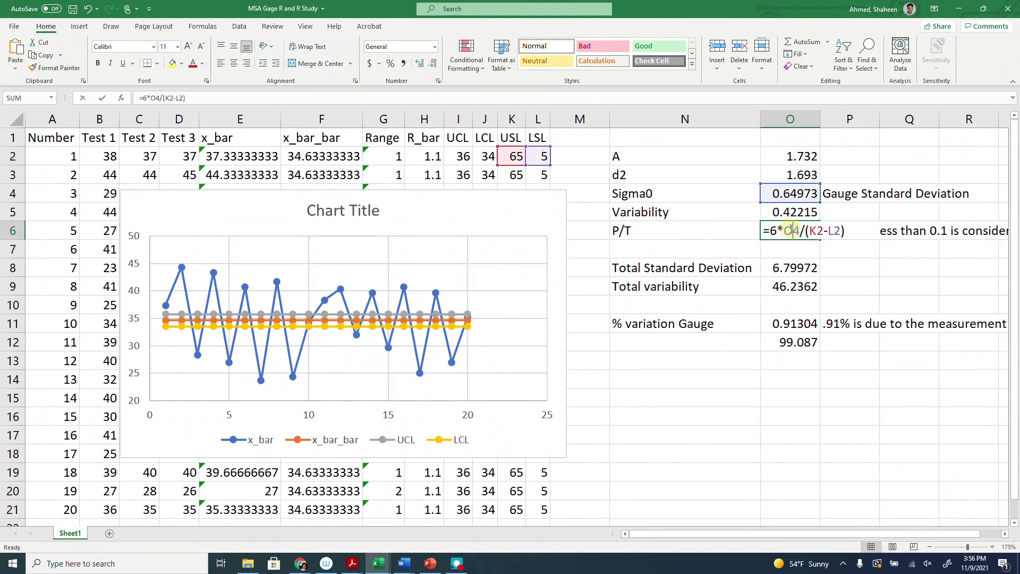
key(Return)
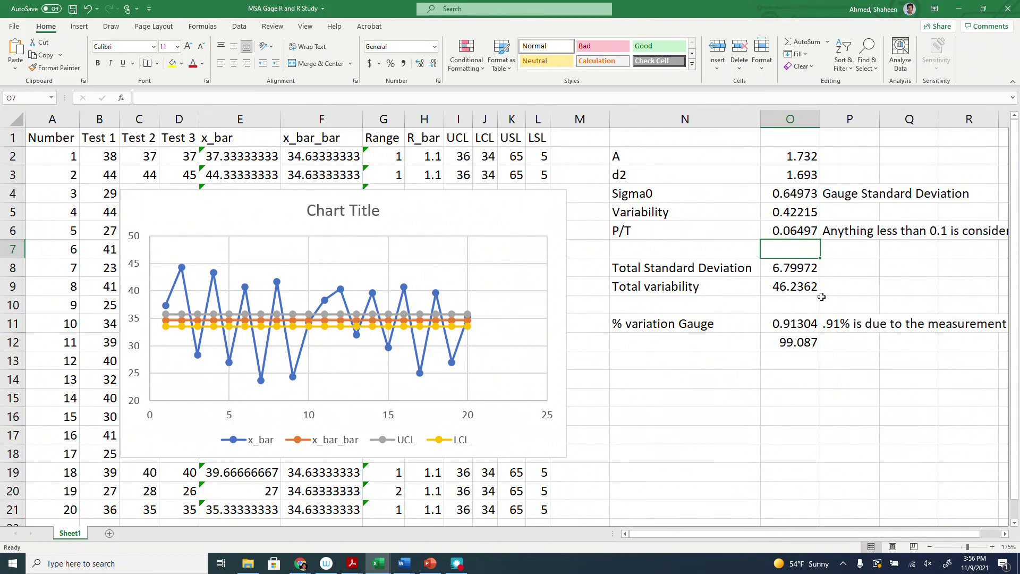
click(765, 325)
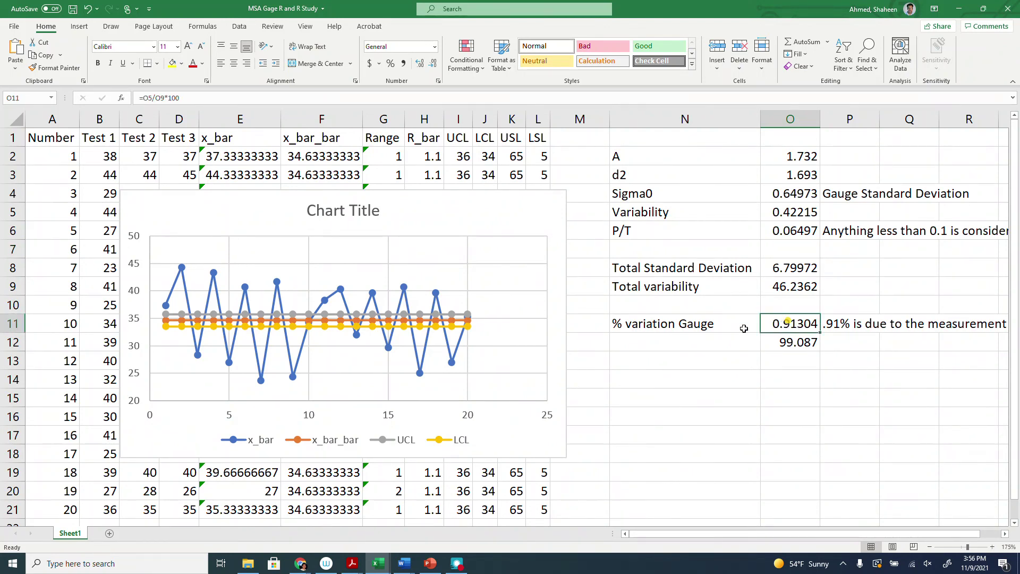
Label N12 as % variation Process, directly below % variation Gauge.
click(706, 340)
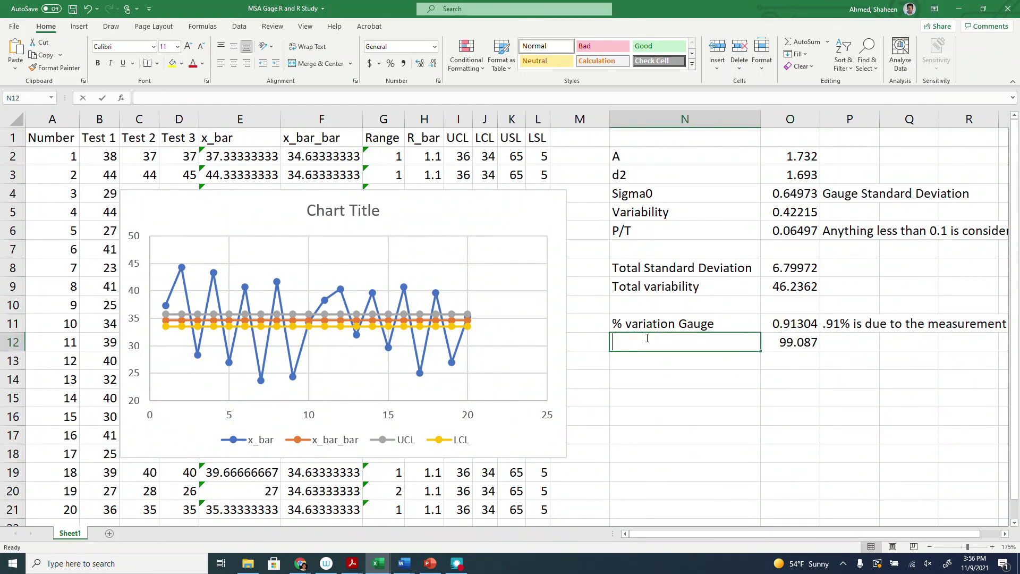
text(% variation P)
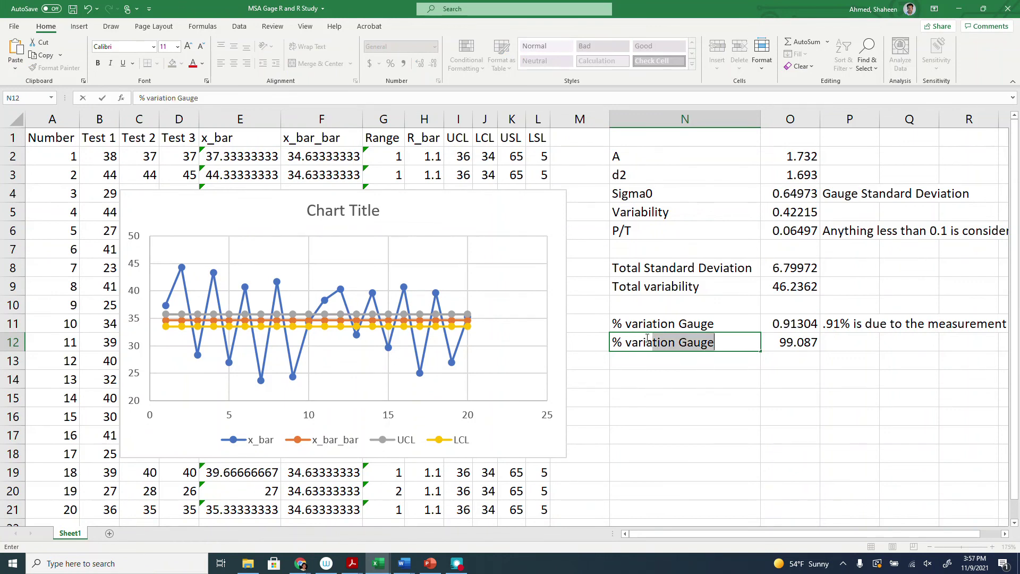
text(rocess)
key(Return)
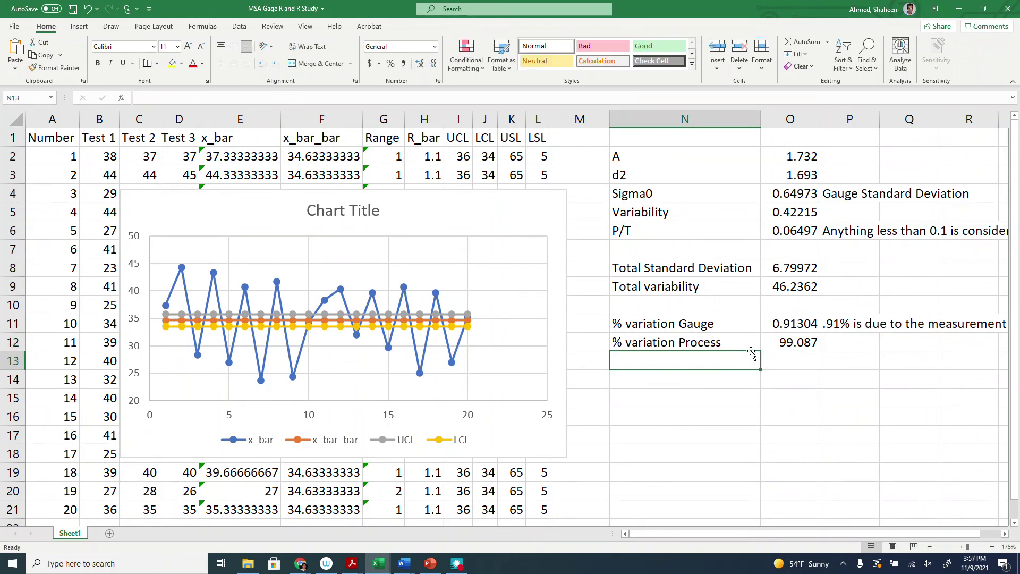
click(775, 343)
drag(749, 323, 786, 325)
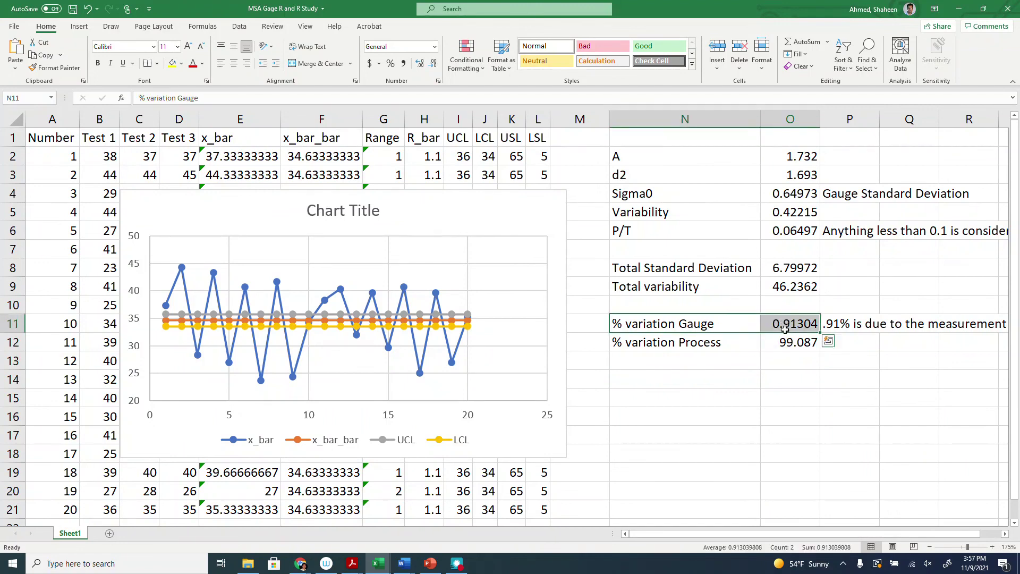
click(828, 342)
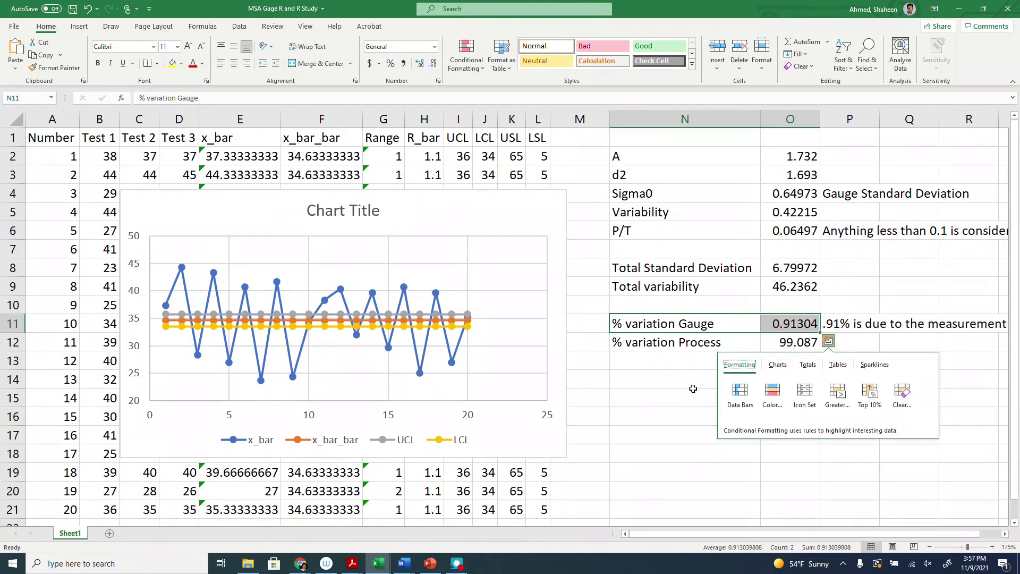
click(704, 403)
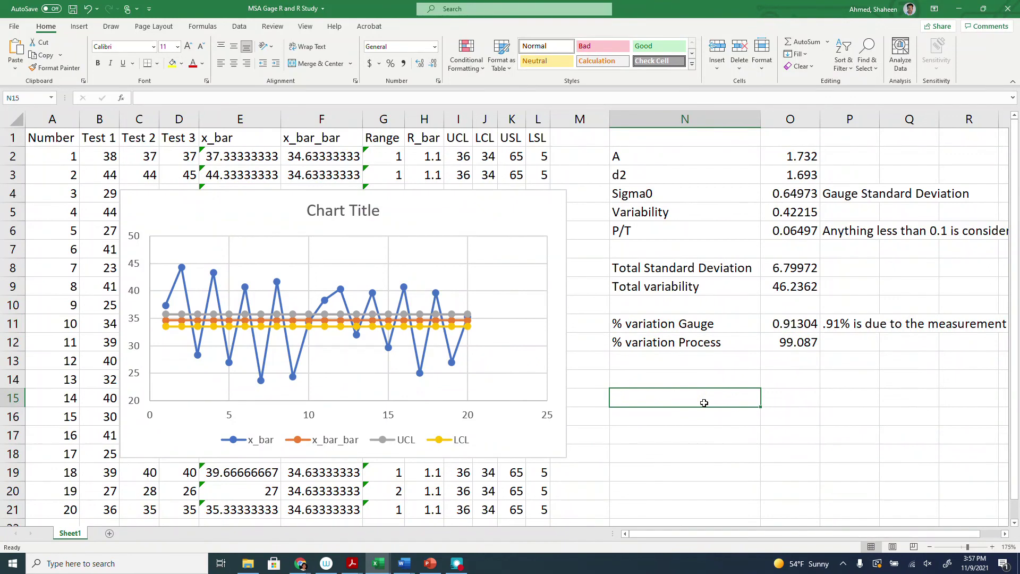